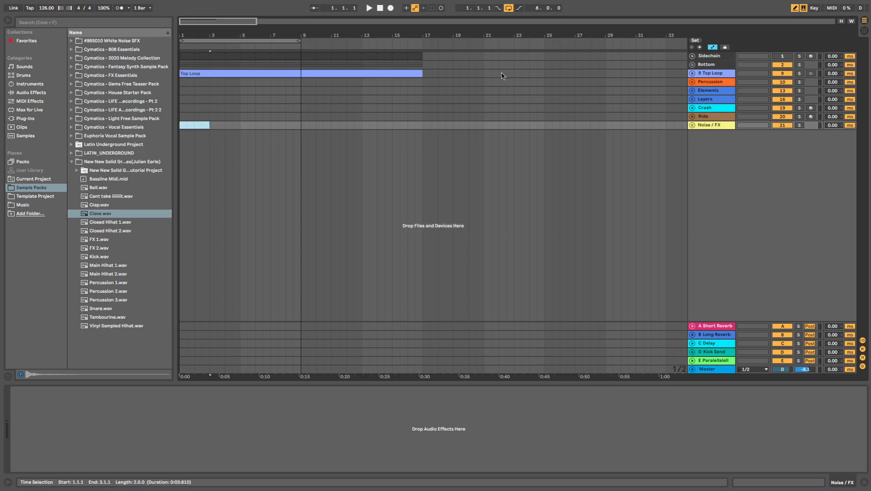
# - Play the arrangement from bar 1 and inspect the waveform of the Top Loop track
pyautogui.click(181, 101)
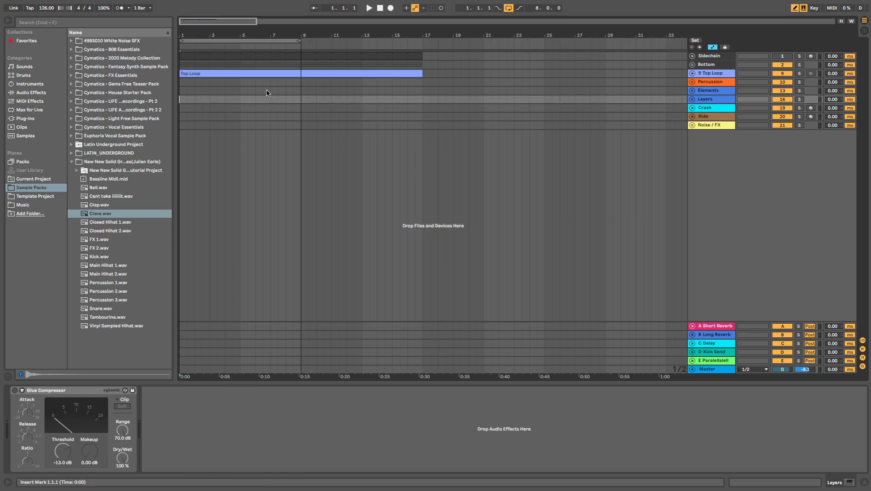
pyautogui.press('space')
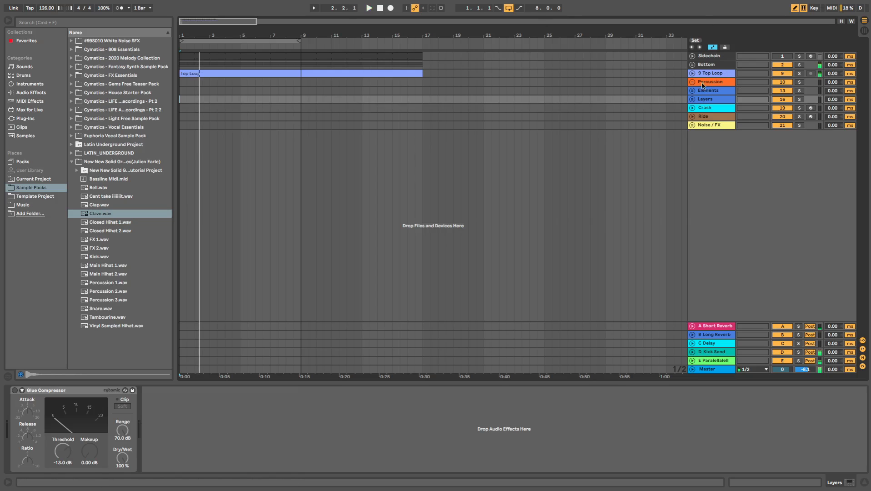
pyautogui.click(692, 73)
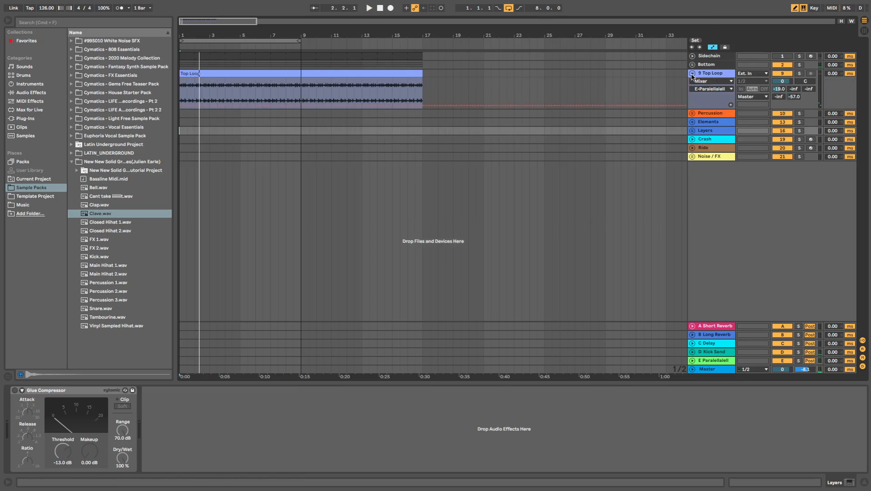
pyautogui.click(692, 74)
pyautogui.click(704, 73)
pyautogui.click(693, 73)
pyautogui.click(692, 74)
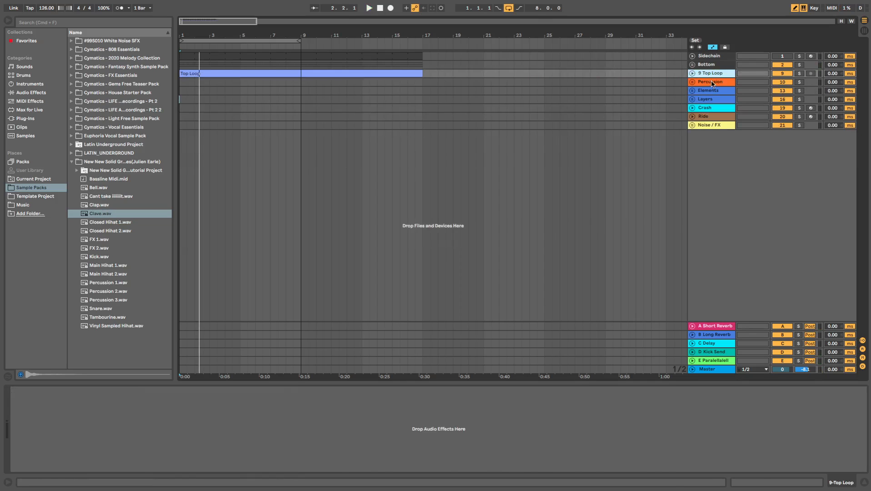
# - Delete the Percussion, Elements, Layers, Crash, Ride and Noise / FX tracks, keeping the Top Loop track
pyautogui.click(712, 82)
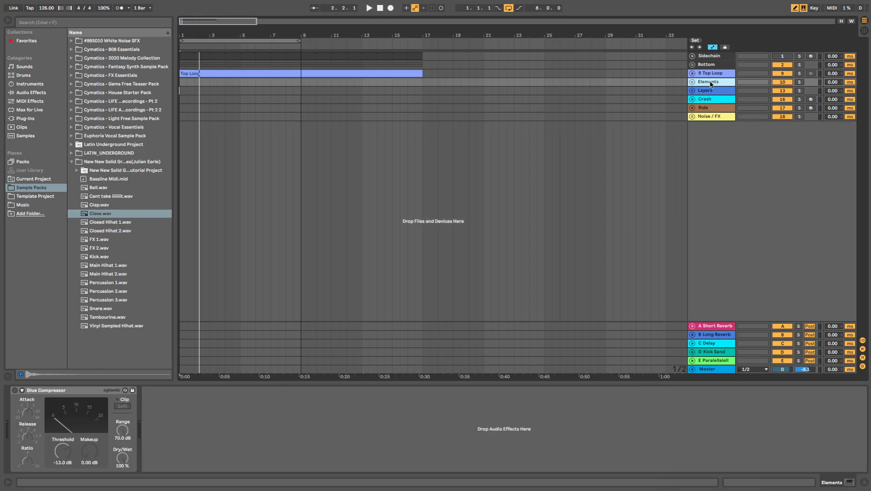
pyautogui.press('Delete')
pyautogui.press('Delete')
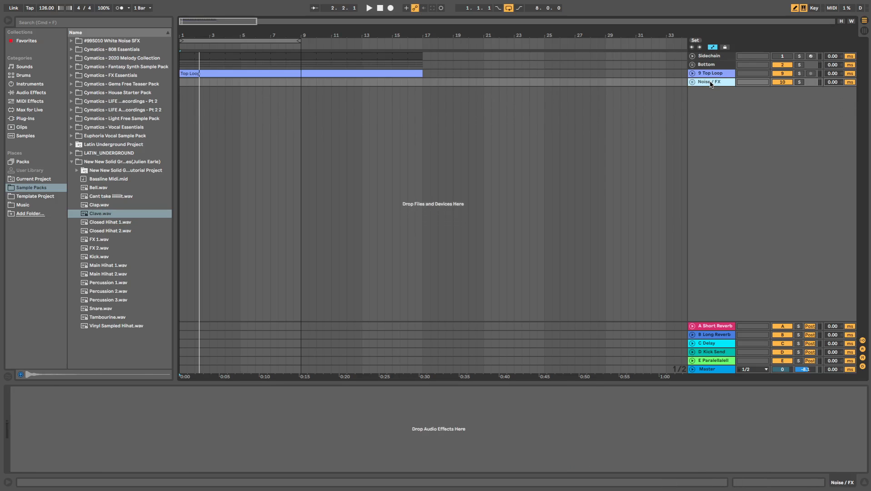
pyautogui.press('Delete')
pyautogui.press('Delete')
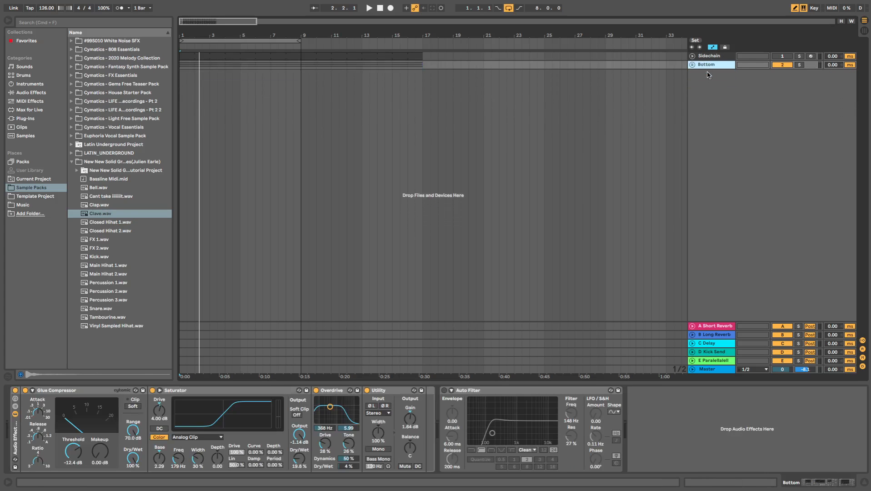
pyautogui.press('super+z')
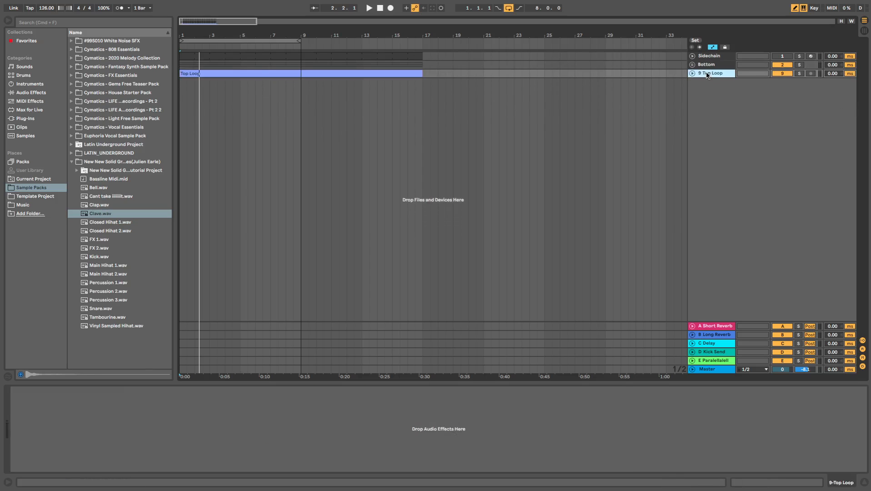
# - Insert a MIDI track below Top Loop and load the "Cant take iiiiiit.wav" sample into it as an instrument
pyautogui.press('super+shift+t')
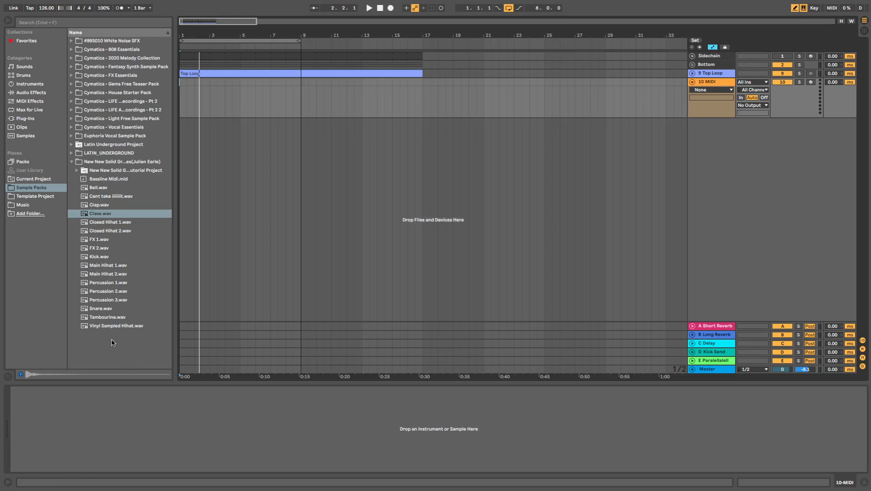
pyautogui.click(97, 197)
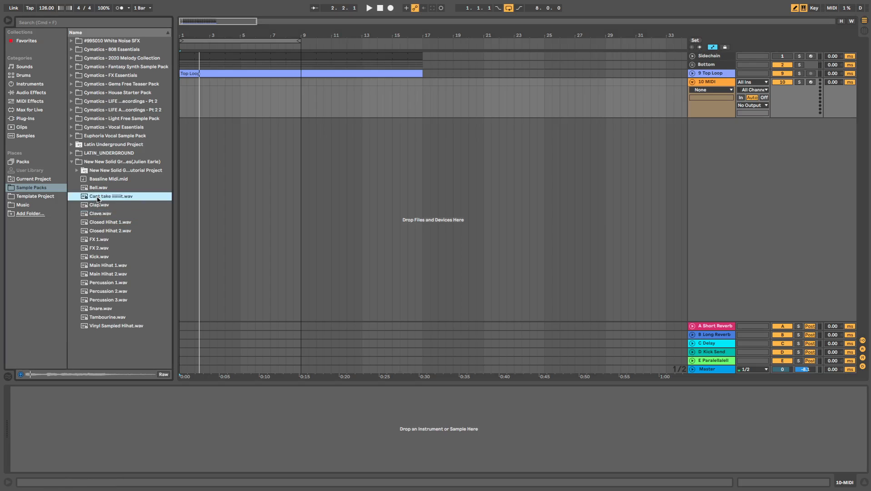
pyautogui.click(552, 138)
pyautogui.moveTo(193, 87); pyautogui.dragTo(176, 80)
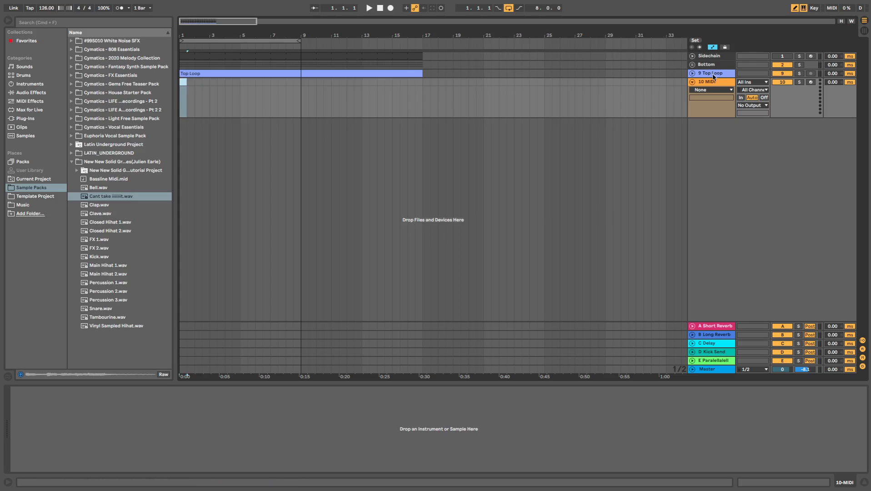
pyautogui.click(122, 197)
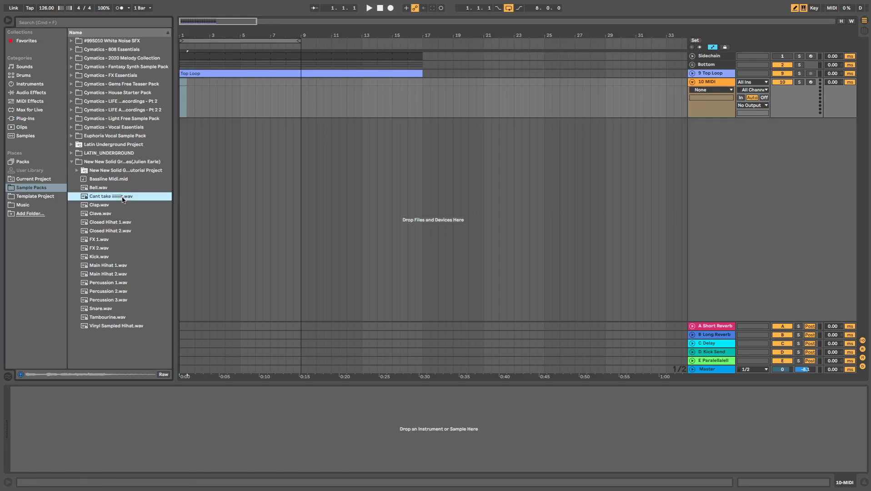
pyautogui.doubleClick(123, 197)
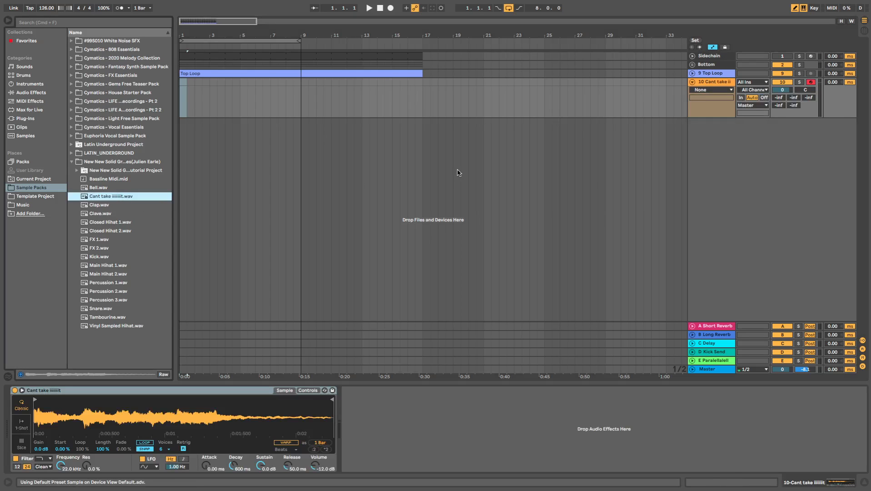
# - Create a one-bar MIDI clip at bar 1 of the new vocal sample track and set its fixed grid to 1/16
pyautogui.click(724, 84)
pyautogui.click(178, 81)
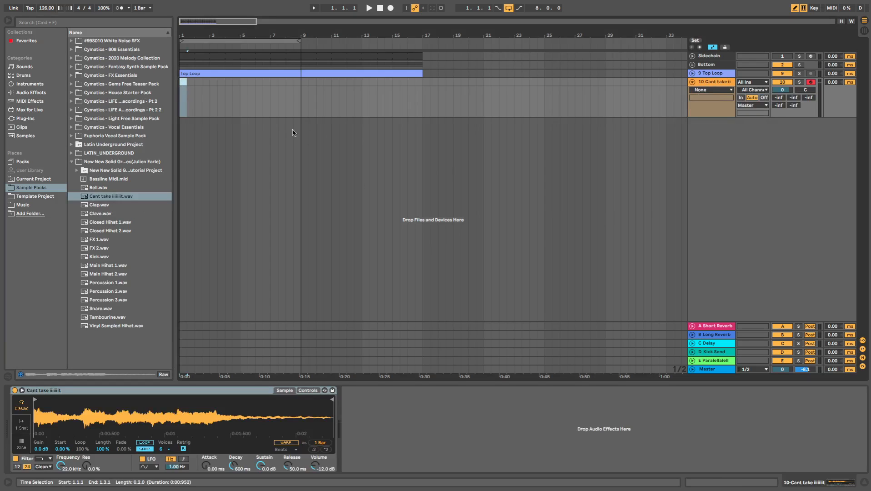
pyautogui.moveTo(201, 91); pyautogui.dragTo(179, 82)
pyautogui.click(199, 90)
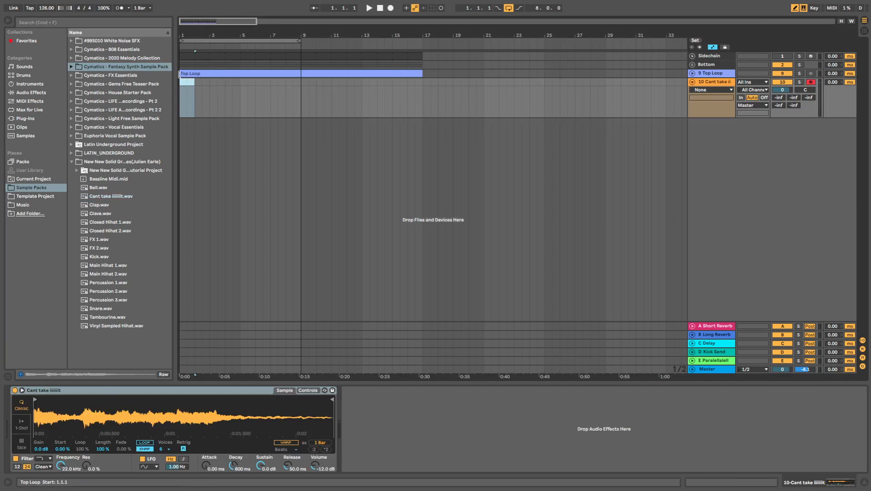
pyautogui.press('super+shift+m')
pyautogui.rightClick(392, 436)
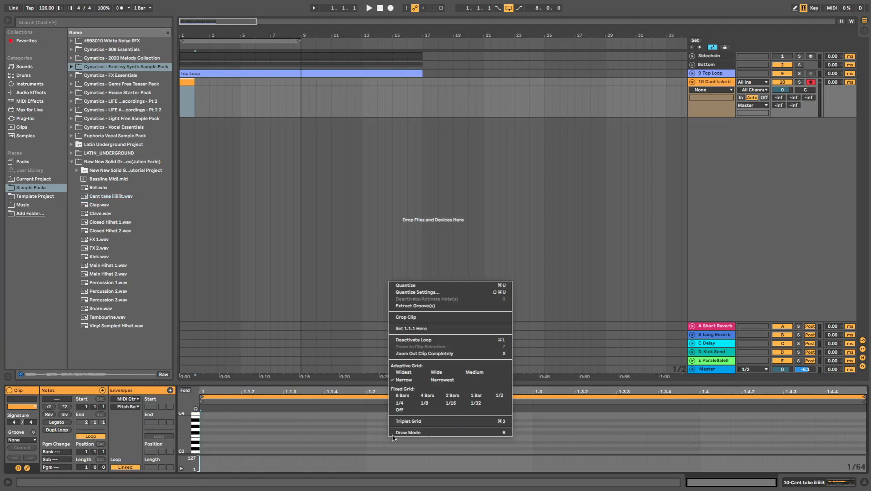
pyautogui.click(450, 402)
# - Draw a C3 note at 1.1.1 and lengthen it to two sixteenths, leaving no note at 1.2.1
pyautogui.click(229, 449)
pyautogui.press('space')
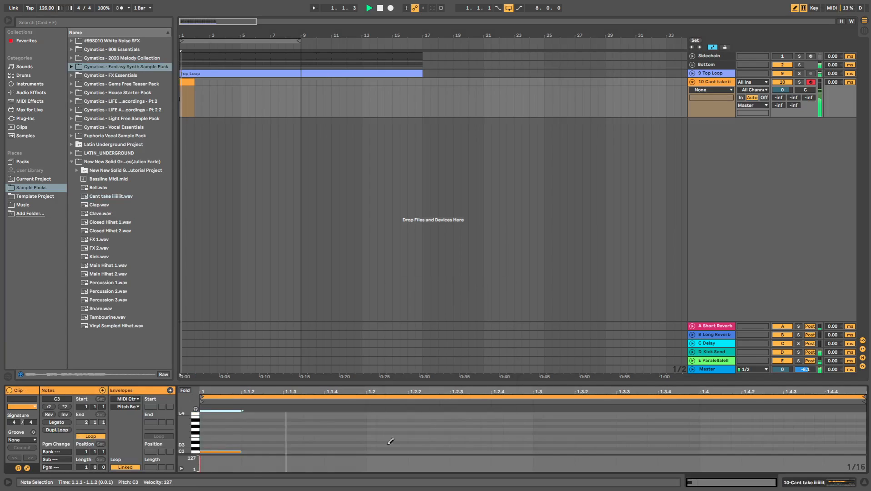
pyautogui.click(387, 450)
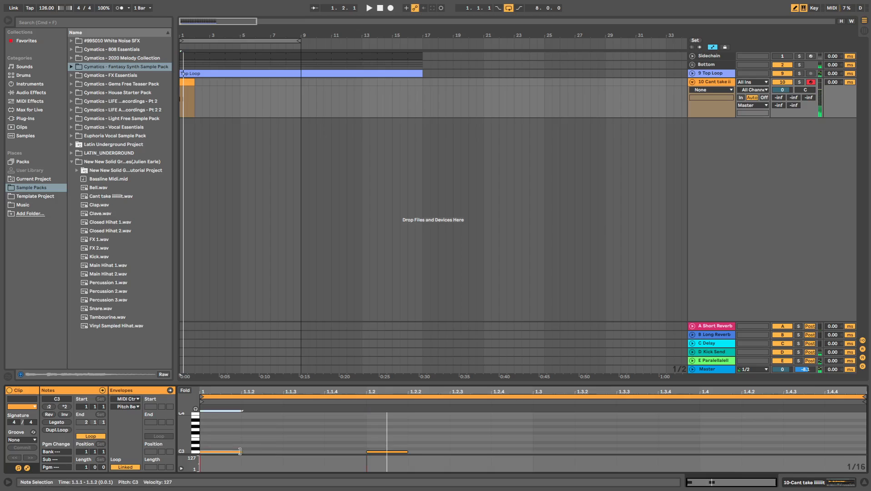
pyautogui.moveTo(240, 452); pyautogui.dragTo(283, 452)
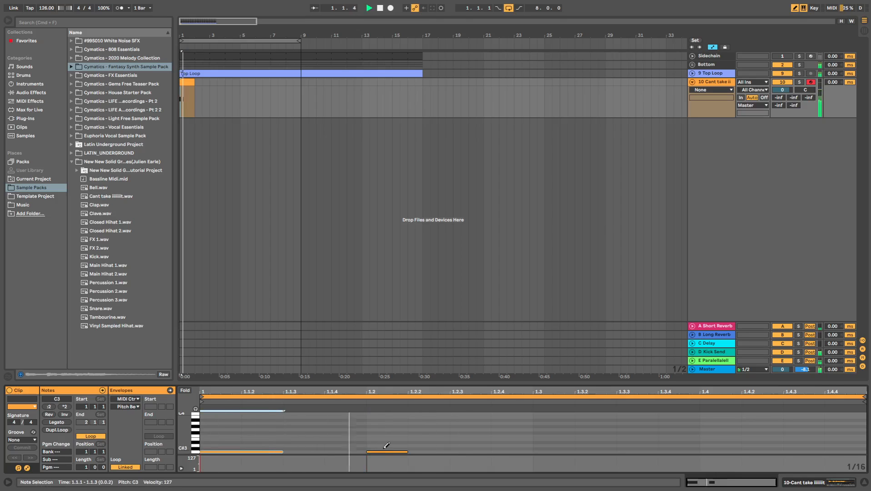
pyautogui.click(407, 451)
pyautogui.press('space')
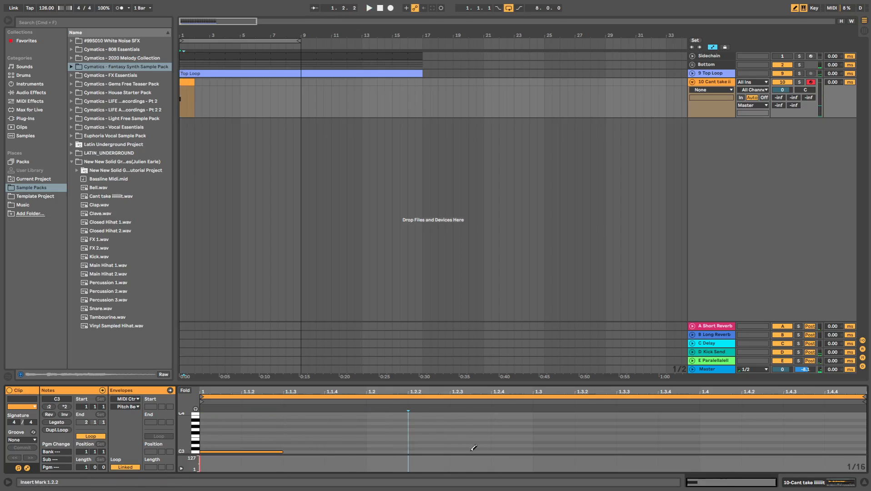
# - Add a second C3 note two sixteenths long and shift it to start at 1.2.2
pyautogui.press('space')
pyautogui.moveTo(474, 448); pyautogui.dragTo(533, 448)
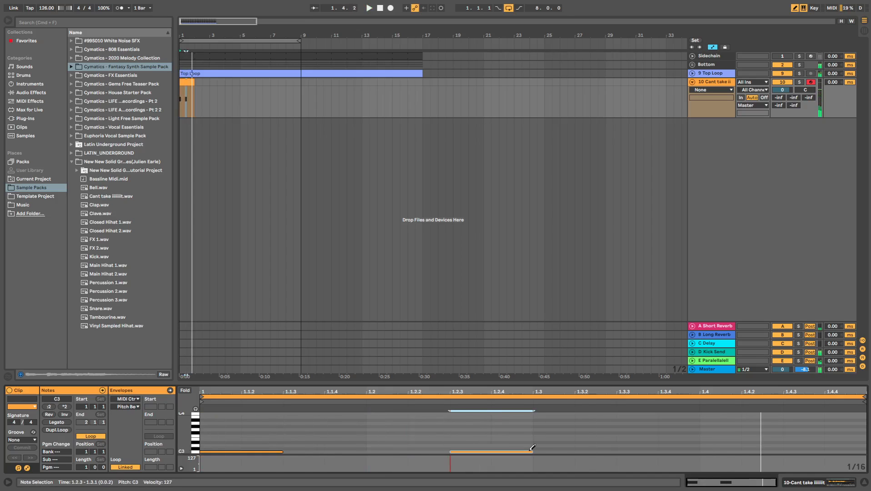
pyautogui.press('space')
pyautogui.press('Left')
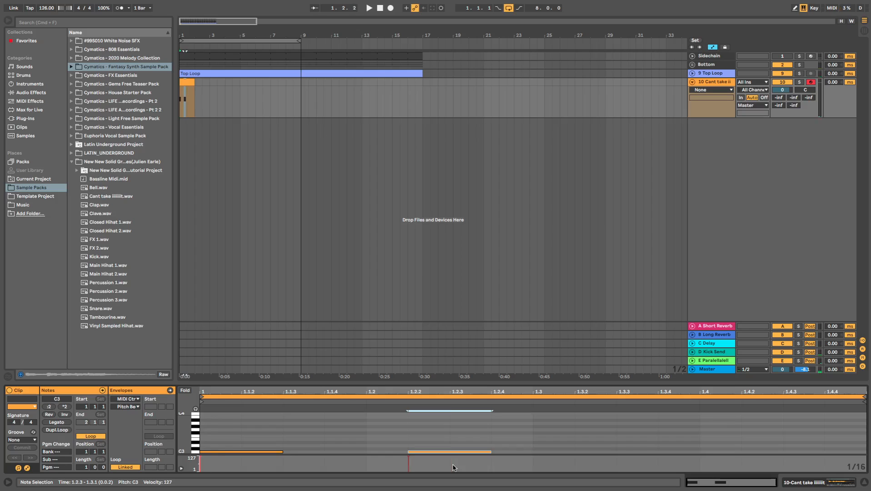
pyautogui.press('space')
# - Shorten the MIDI clip's loop to two beats and lower the track volume to -11.0 dB
pyautogui.moveTo(865, 397); pyautogui.dragTo(539, 422)
pyautogui.moveTo(782, 90); pyautogui.dragTo(782, 104)
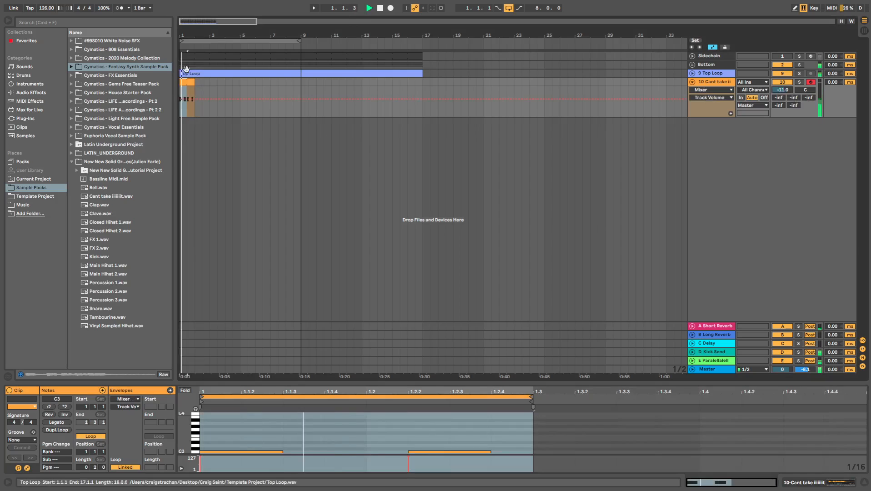
pyautogui.press('space')
# - Extend the looped MIDI clip to bar 9 and move the sample's start marker slightly later in Simpler
pyautogui.moveTo(193, 83); pyautogui.dragTo(301, 83)
pyautogui.press('space')
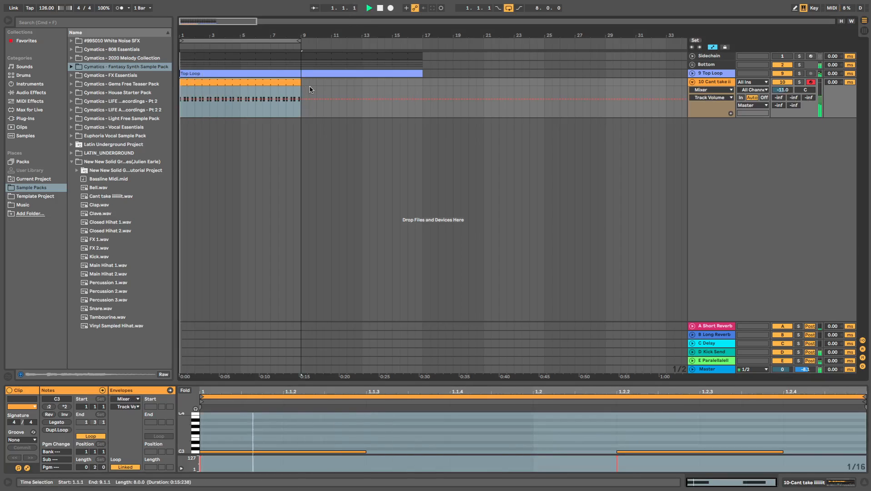
pyautogui.doubleClick(711, 82)
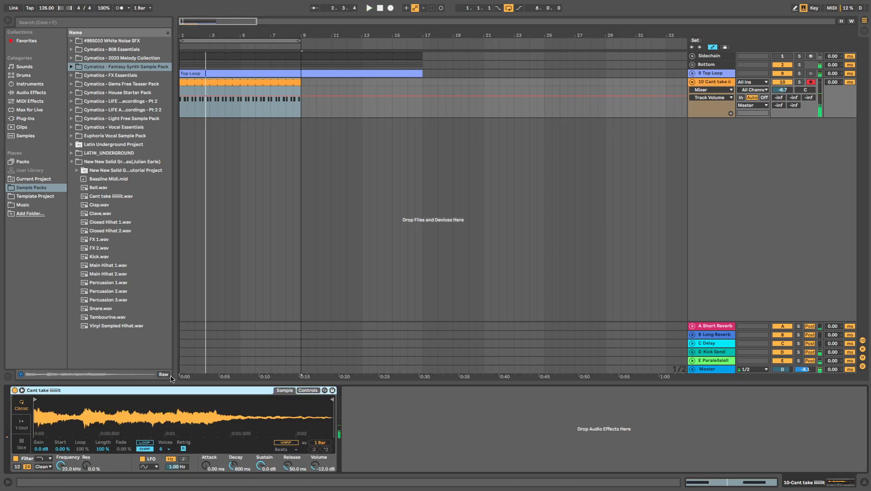
pyautogui.moveTo(35, 399)
pyautogui.mouseDown()
pyautogui.moveTo(116, 399)
pyautogui.moveTo(41, 399)
pyautogui.mouseUp()
pyautogui.click(180, 107)
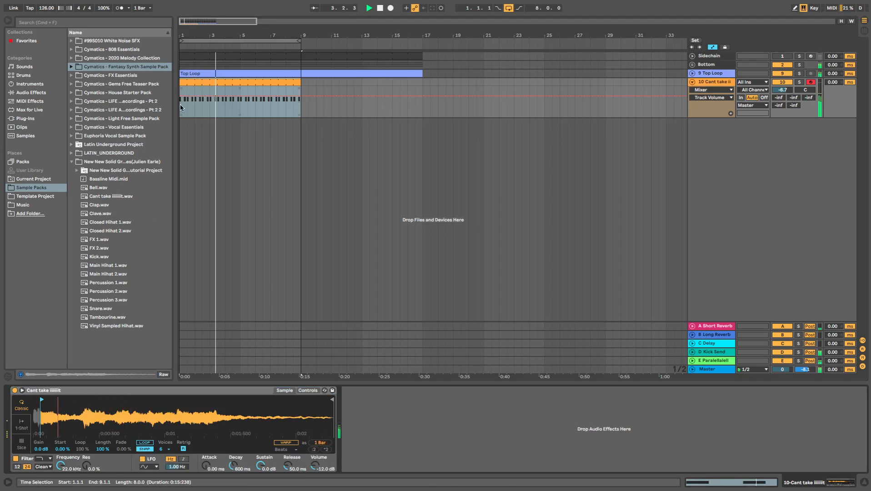
# - Add an EQ Eight to the vocal sample track and switch its band 1 to a low cut filter
pyautogui.click(34, 92)
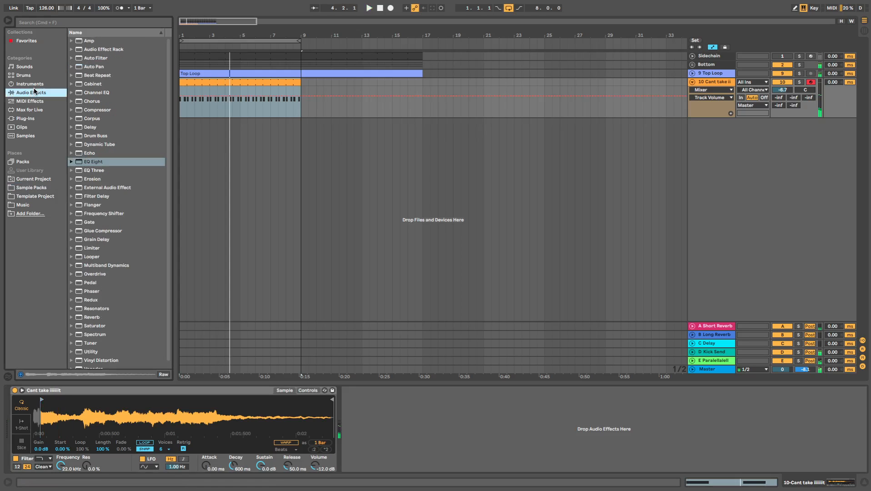
pyautogui.click(96, 162)
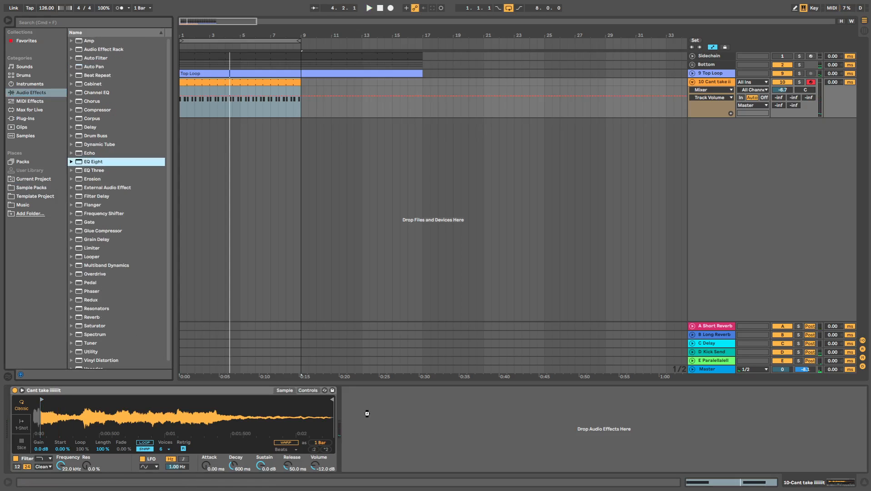
pyautogui.moveTo(374, 462); pyautogui.dragTo(374, 461)
pyautogui.click(373, 460)
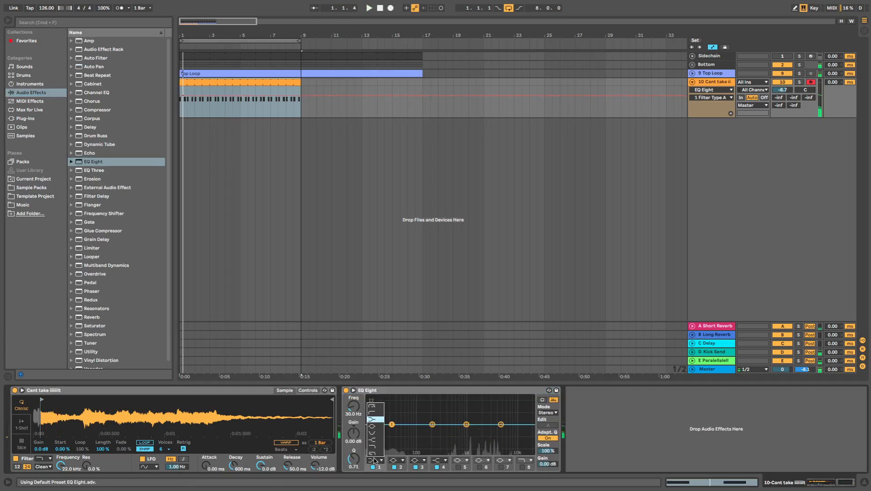
pyautogui.click(372, 416)
# - Set the frequency of EQ Eight's low cut band to 499 Hz while listening to playback
pyautogui.press('space')
pyautogui.moveTo(352, 415); pyautogui.dragTo(352, 417)
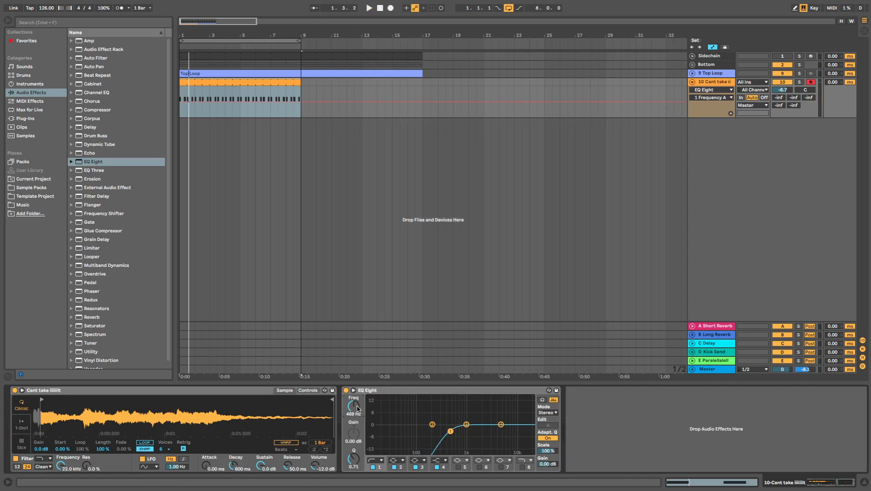
pyautogui.moveTo(356, 410); pyautogui.dragTo(353, 410)
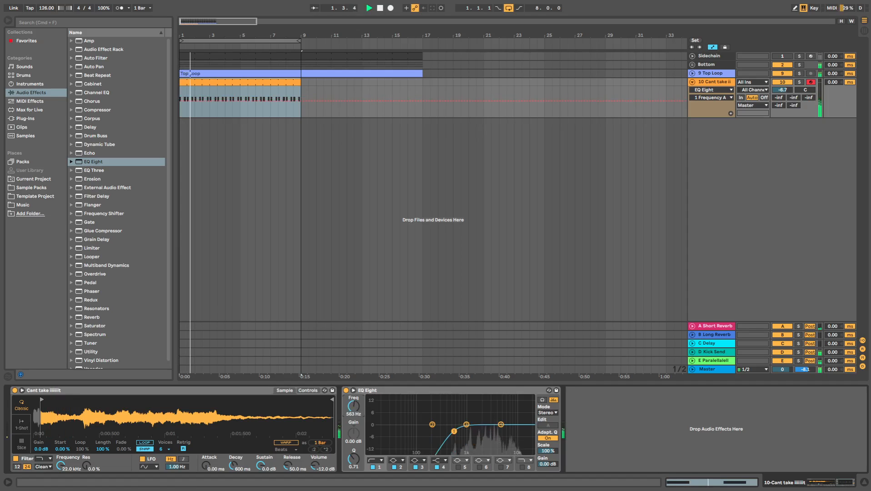
pyautogui.scroll(-1, 95, 228)
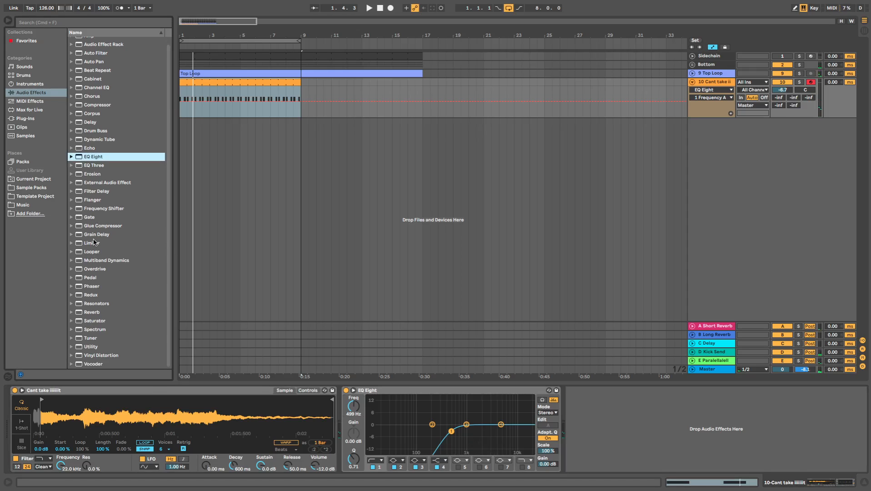
pyautogui.press('space')
pyautogui.press('space')
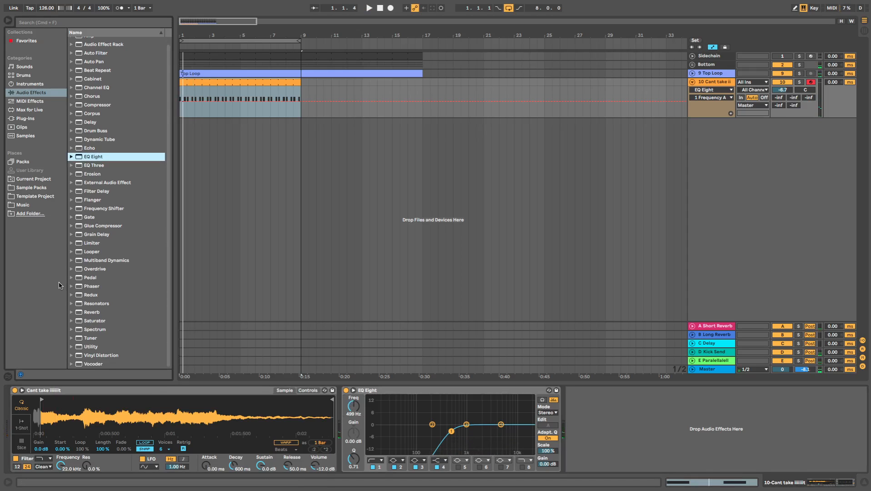
# - Add a Reverb after the EQ Eight on the vocal sample track and play the result
pyautogui.scroll(1, 83, 313)
pyautogui.click(85, 314)
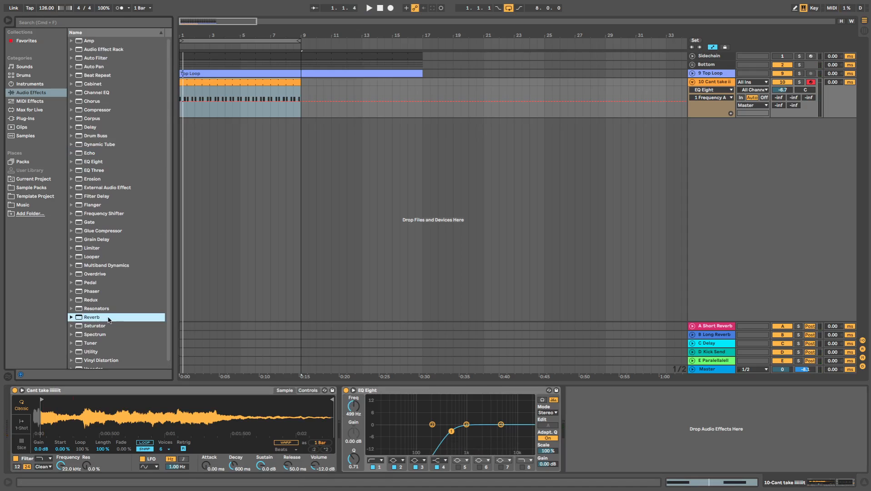
pyautogui.moveTo(103, 315); pyautogui.dragTo(665, 411)
pyautogui.press('space')
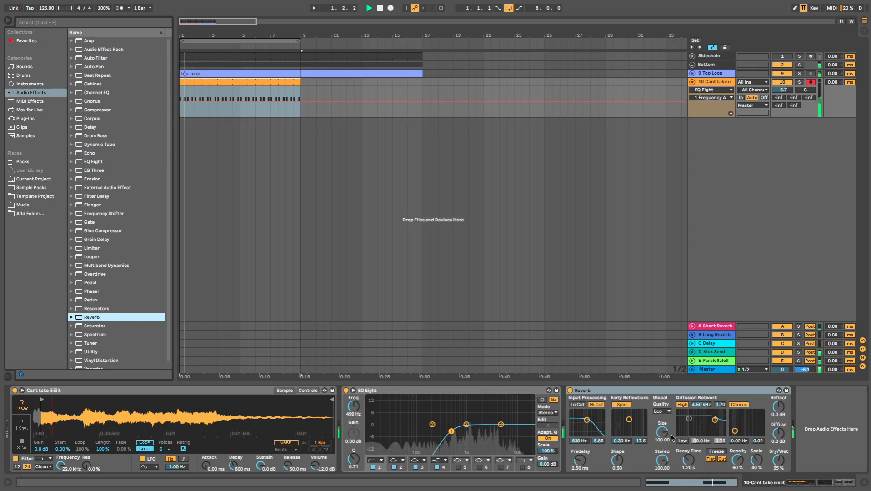
# - Set the Reverb's quality to High, turn on its Lo Cut, and set the decay time to 2.76 s and dry/wet to 47%
pyautogui.click(665, 411)
pyautogui.click(664, 430)
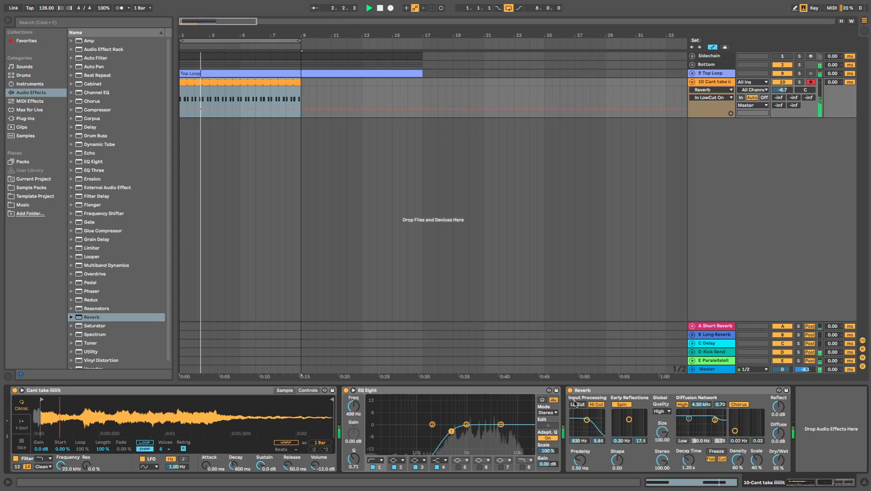
pyautogui.click(578, 405)
pyautogui.moveTo(689, 461); pyautogui.dragTo(688, 447)
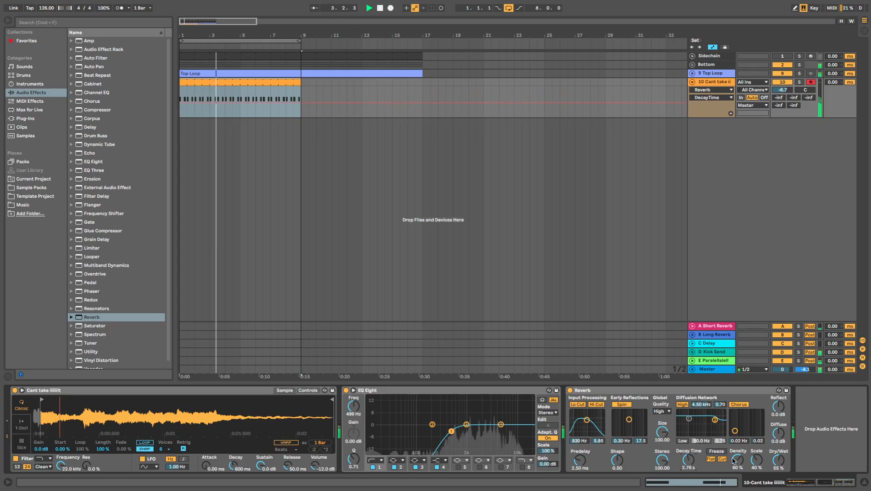
pyautogui.moveTo(779, 460); pyautogui.dragTo(779, 464)
pyautogui.press('space')
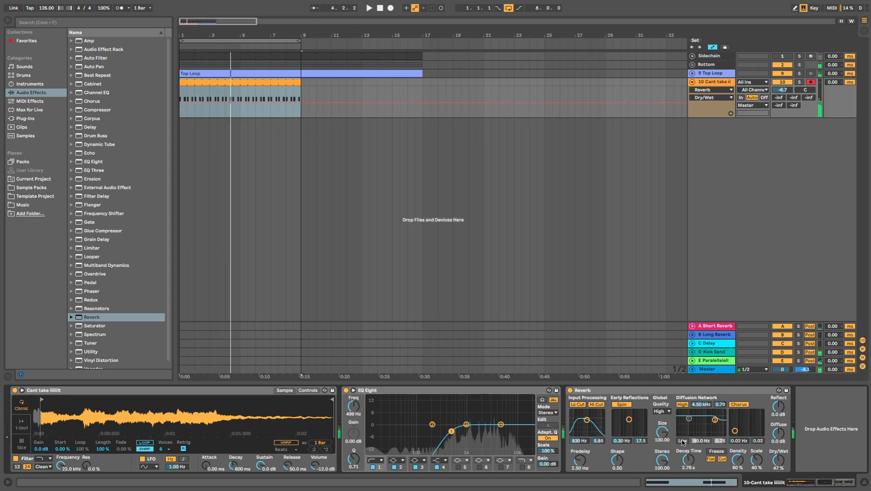
# - Enable the low shelf in the Reverb's diffusion network and set its shelves to 319 Hz low and 4.09 kHz high
pyautogui.click(683, 440)
pyautogui.press('space')
pyautogui.moveTo(716, 421); pyautogui.dragTo(714, 434)
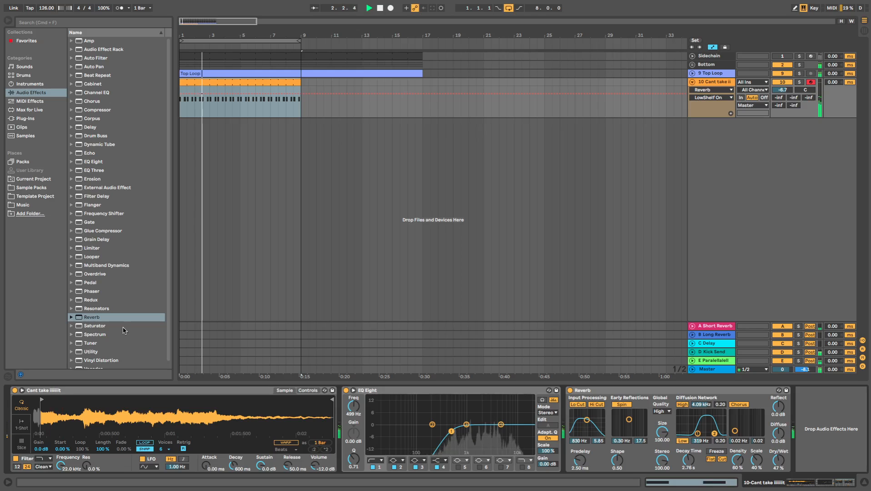
# - Add a Delay after the Reverb with Ping Pong on, unlinked sixteenth times of 3 left and 4 right, and 60% feedback
pyautogui.click(90, 128)
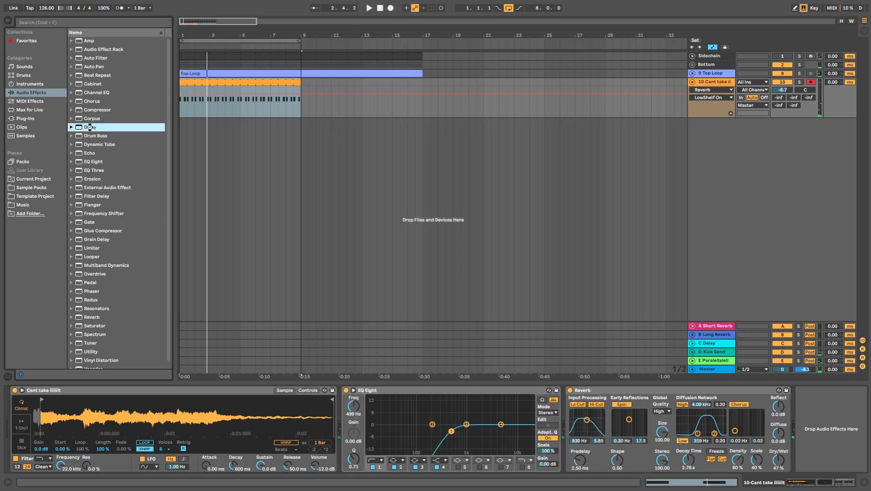
pyautogui.press('Return')
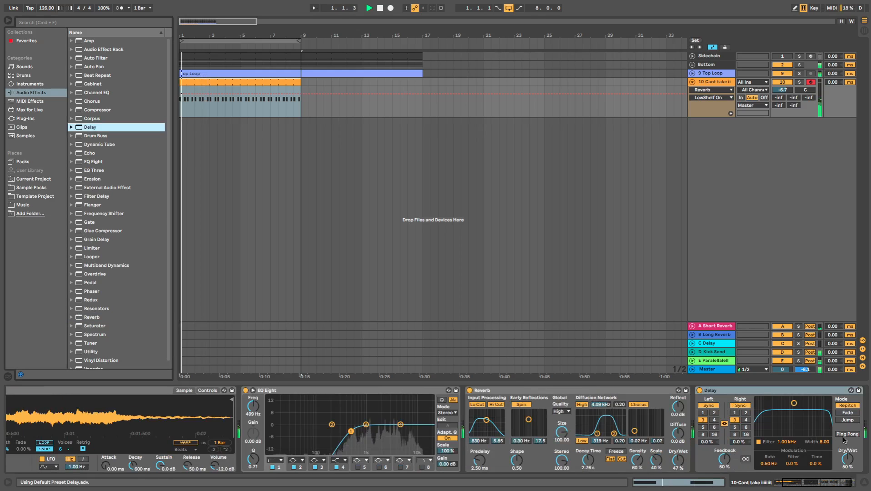
pyautogui.click(715, 421)
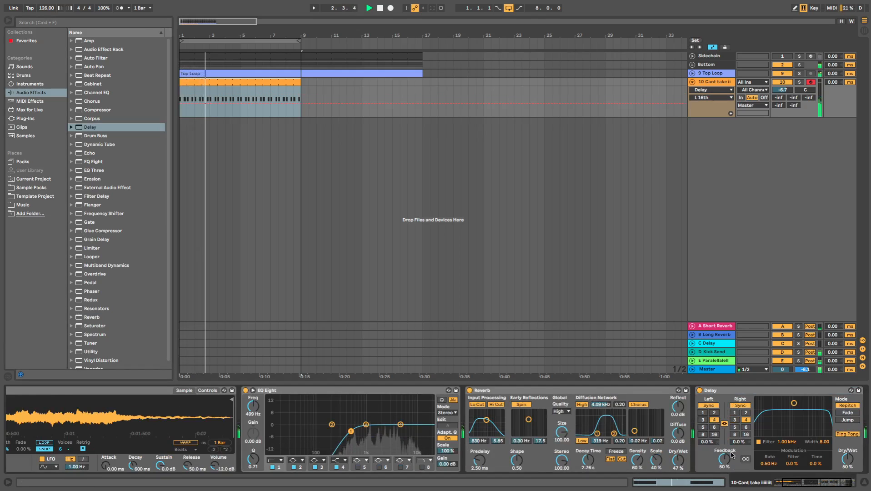
pyautogui.click(725, 423)
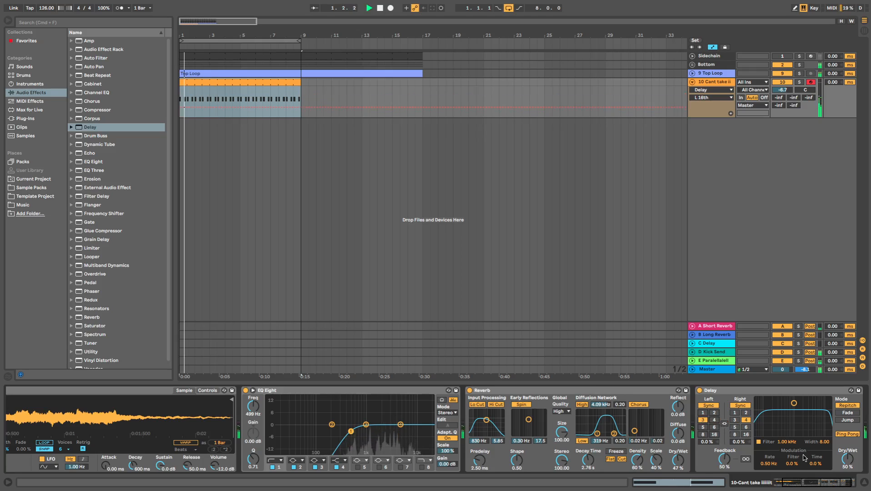
pyautogui.click(846, 462)
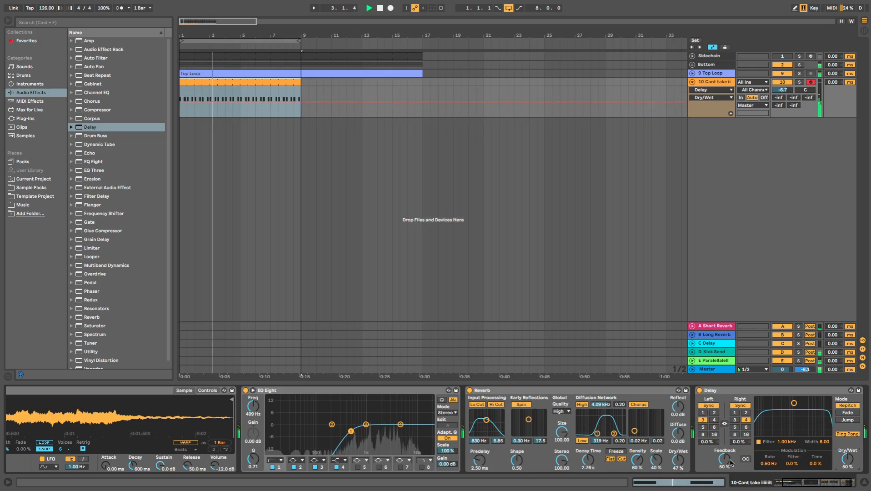
pyautogui.moveTo(726, 462); pyautogui.dragTo(725, 457)
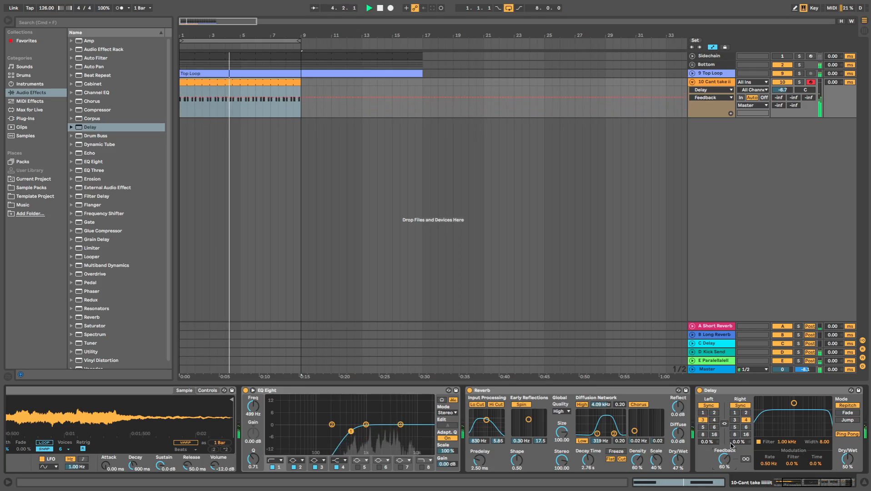
# - Solo the vocal sample track to hear the effect chain on its own
pyautogui.press('super+alt+l')
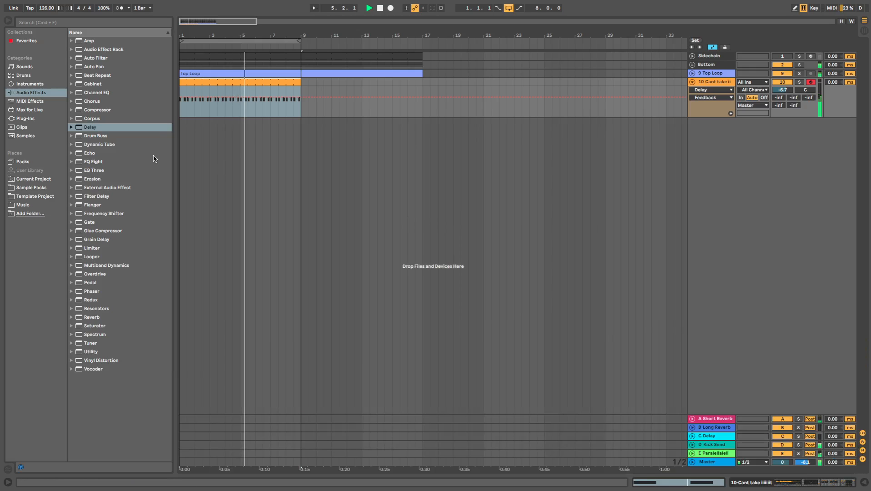
pyautogui.click(799, 82)
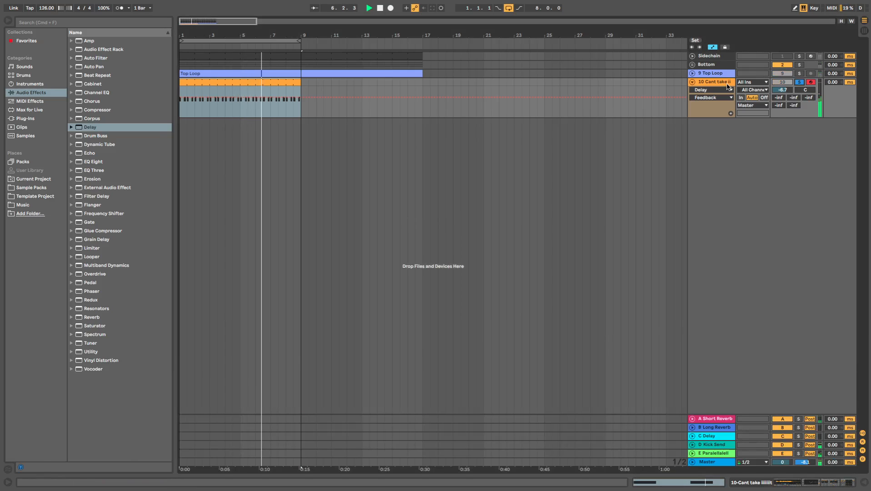
pyautogui.press('super+alt+l')
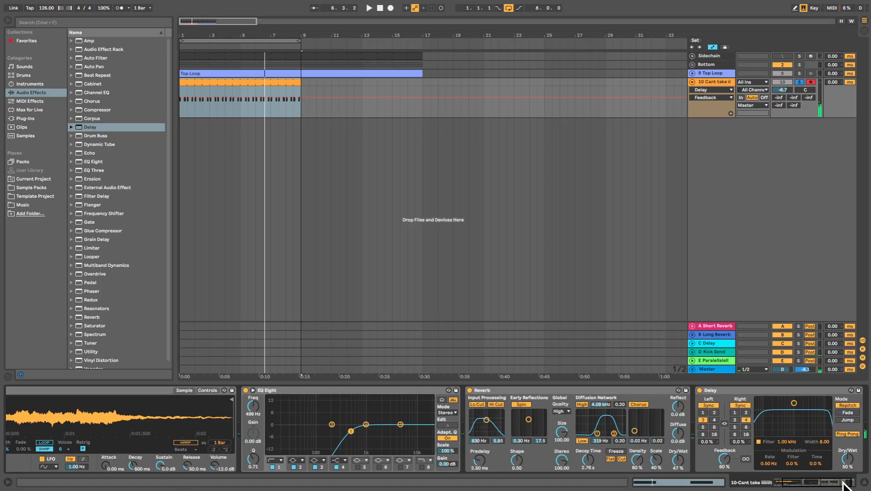
# - Raise the amplitude envelope's attack in Simpler to 11.6 ms, and unsolo the vocal track to play it in the mix
pyautogui.moveTo(843, 486); pyautogui.dragTo(836, 486)
pyautogui.click(309, 391)
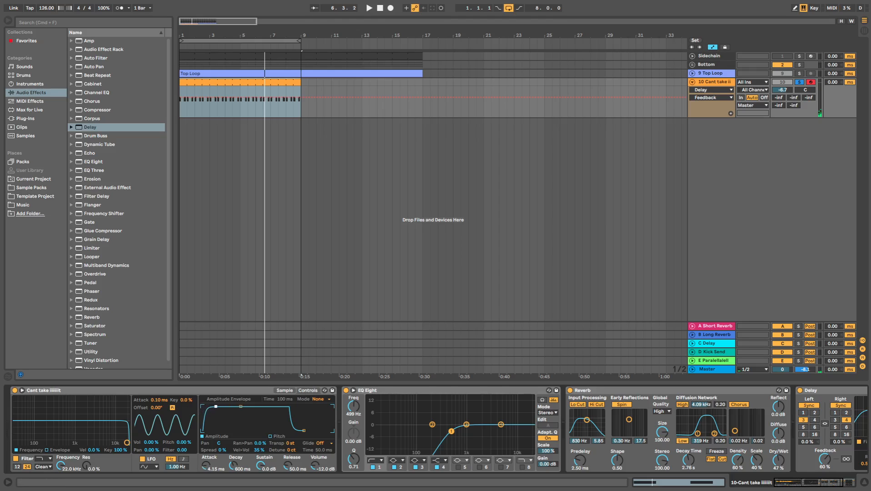
pyautogui.moveTo(222, 407); pyautogui.dragTo(220, 407)
pyautogui.press('space')
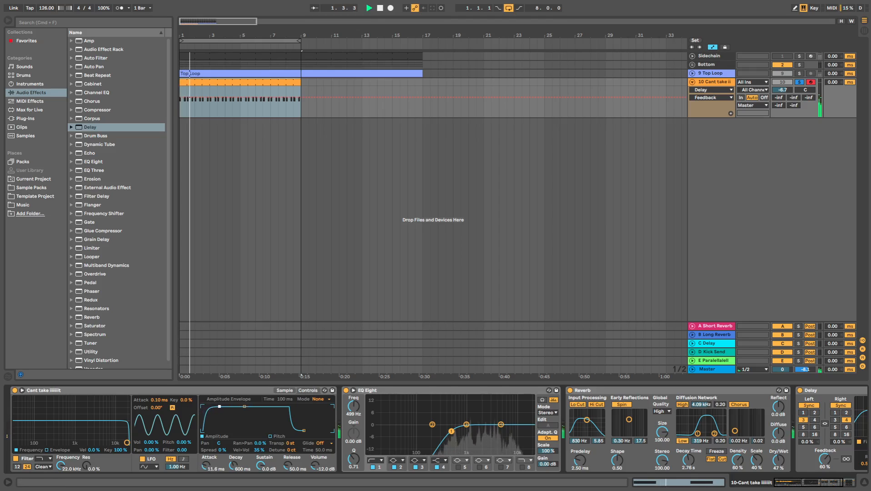
pyautogui.press('space')
pyautogui.click(800, 82)
pyautogui.press('space')
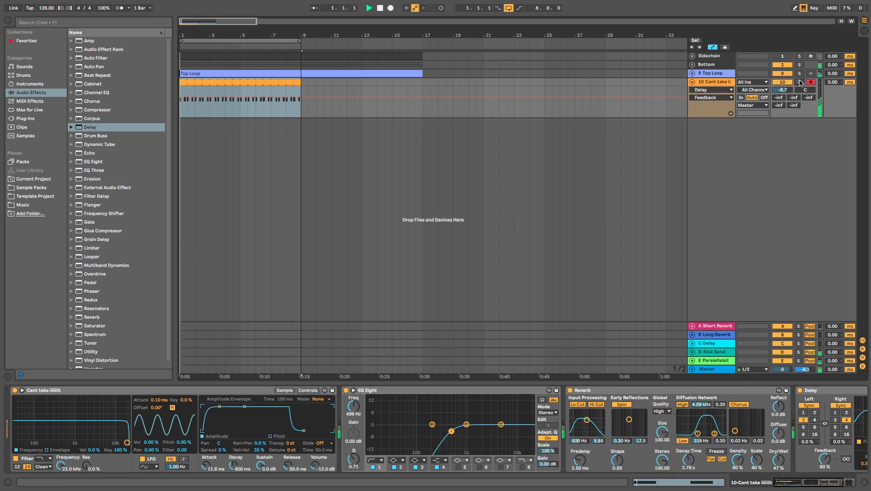
# - Add a Compressor after the Delay and enable its sidechain input with the Sidechain track as the audio source
pyautogui.scroll(-1, 107, 247)
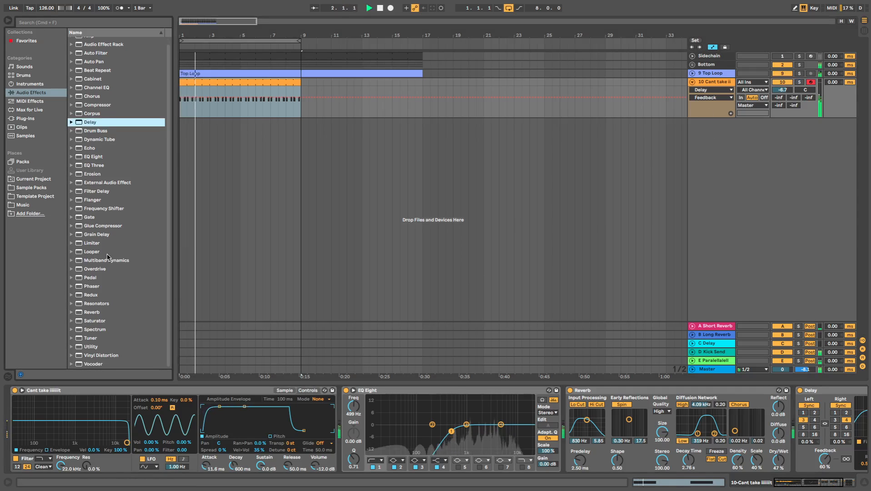
pyautogui.scroll(1, 95, 99)
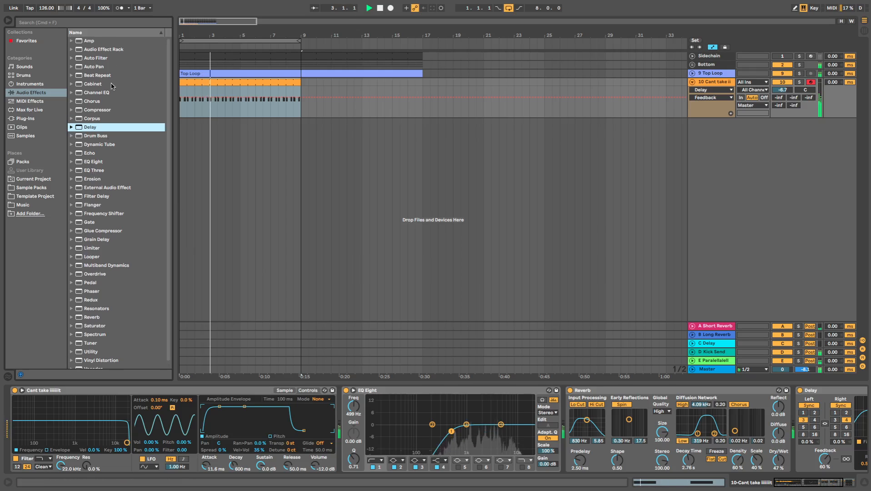
pyautogui.click(99, 111)
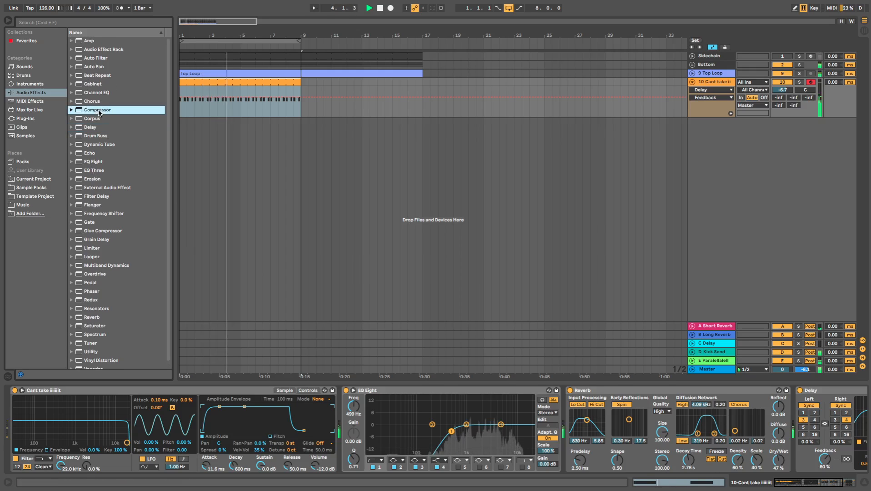
pyautogui.moveTo(803, 393); pyautogui.dragTo(720, 391)
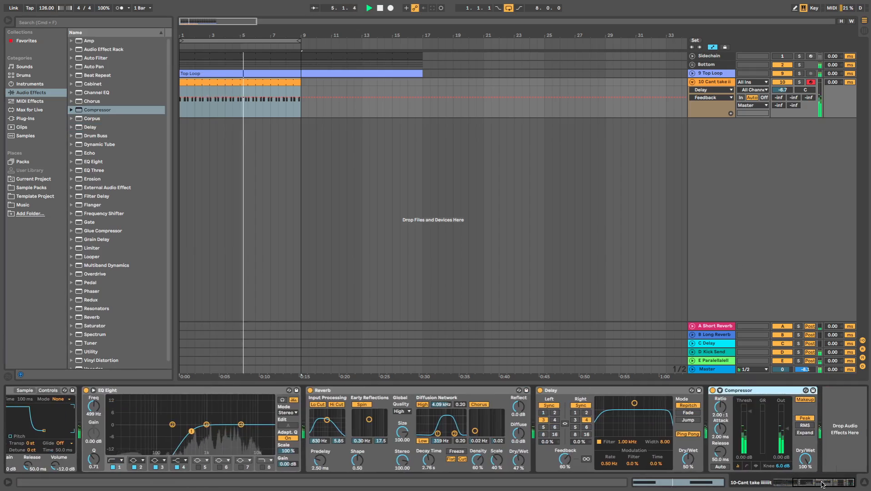
pyautogui.click(719, 391)
pyautogui.click(729, 413)
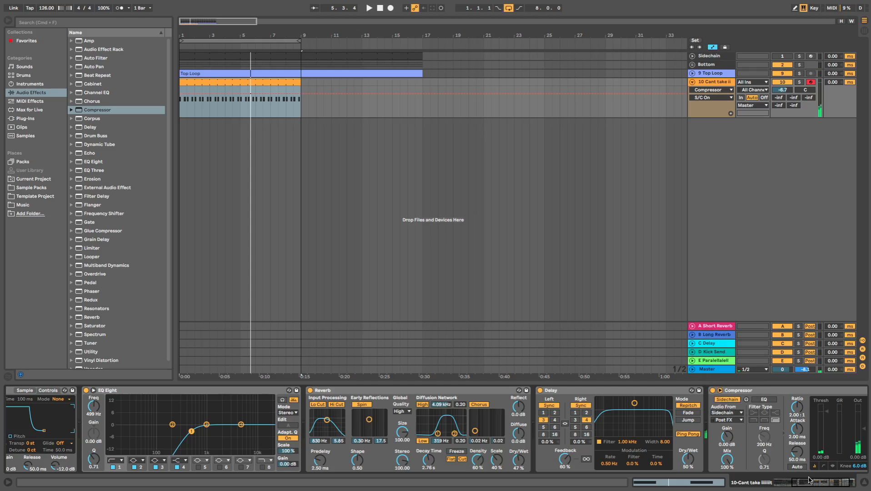
# - Set the Compressor's threshold to -25.5 dB and its attack to 0.22 ms during playback
pyautogui.moveTo(809, 482); pyautogui.dragTo(817, 482)
pyautogui.press('space')
pyautogui.moveTo(758, 411); pyautogui.dragTo(758, 439)
# - Replace the note at 1.2.2 in the vocal MIDI clip with a longer C3 note from 1.2.1 to 1.3.1
pyautogui.doubleClick(257, 82)
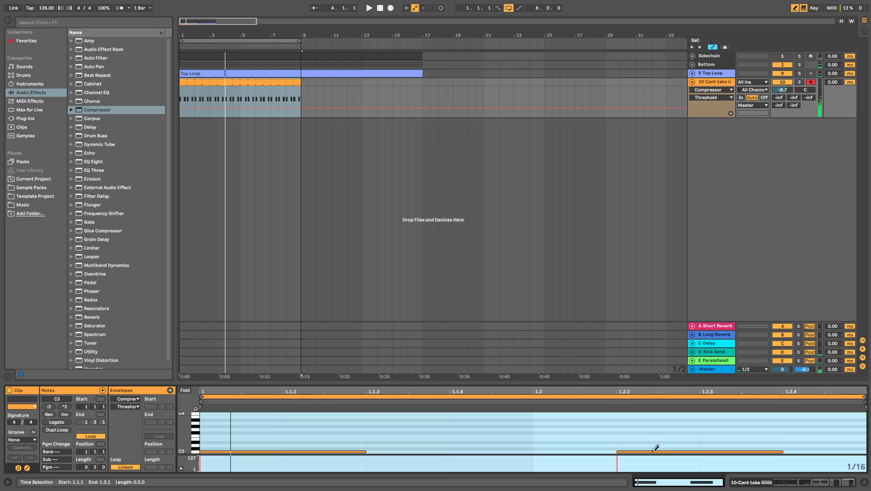
pyautogui.click(629, 452)
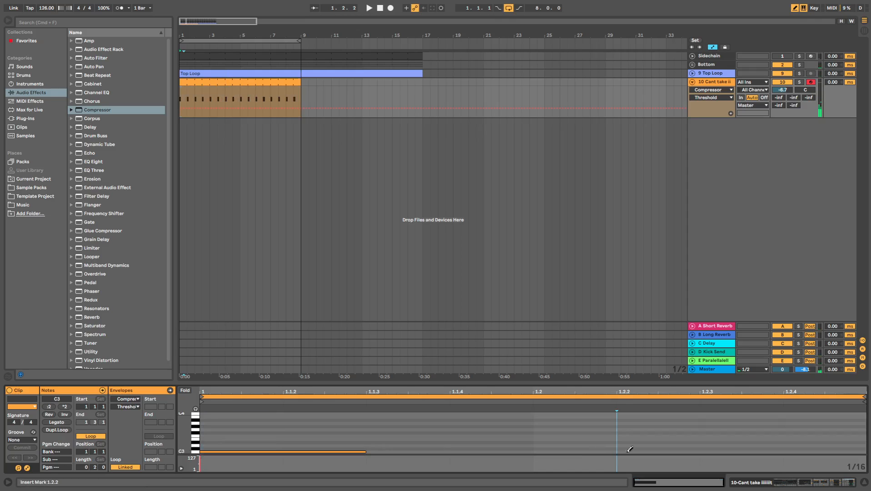
pyautogui.click(586, 452)
pyautogui.press('space')
pyautogui.moveTo(615, 452); pyautogui.dragTo(864, 454)
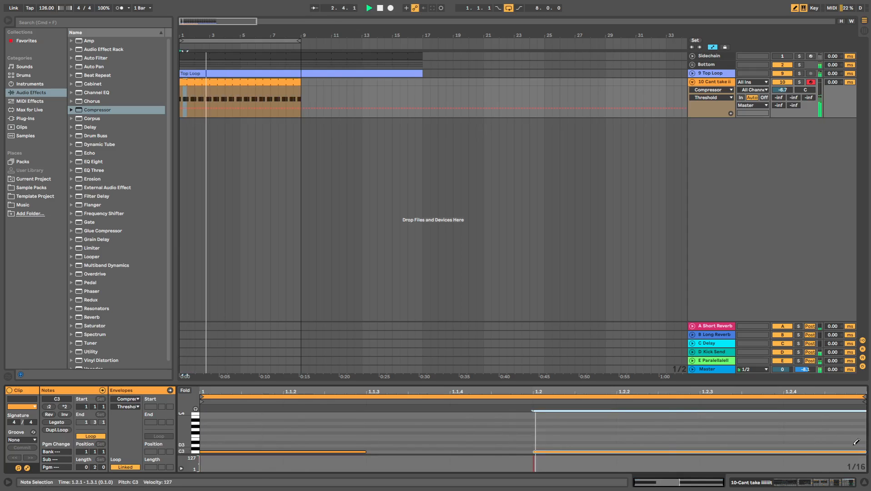
# - Move the sample's start marker in Simpler later, to the onset of the second vocal burst, while listening to the loop
pyautogui.click(831, 484)
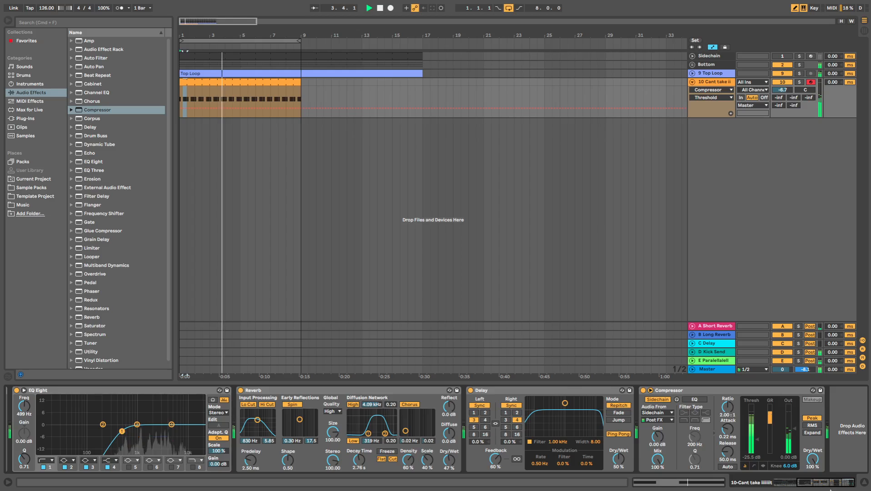
pyautogui.press('space')
pyautogui.hscroll(-7, 423, 429)
pyautogui.click(285, 390)
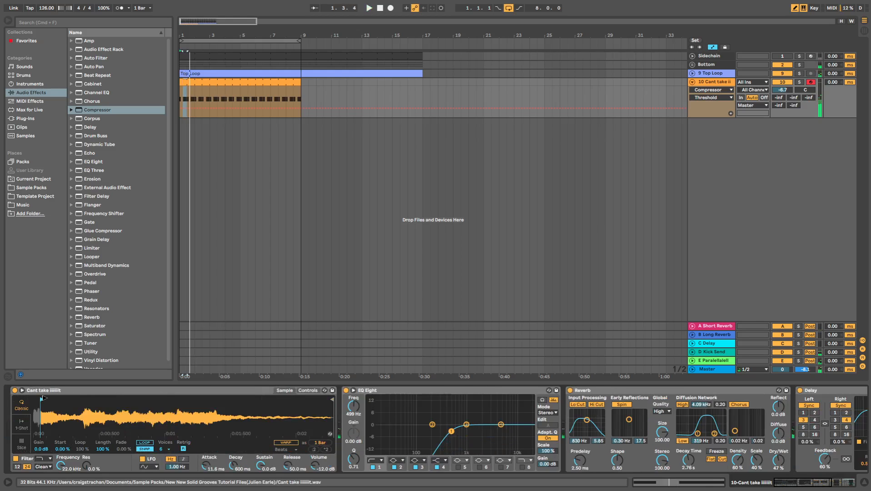
pyautogui.press('space')
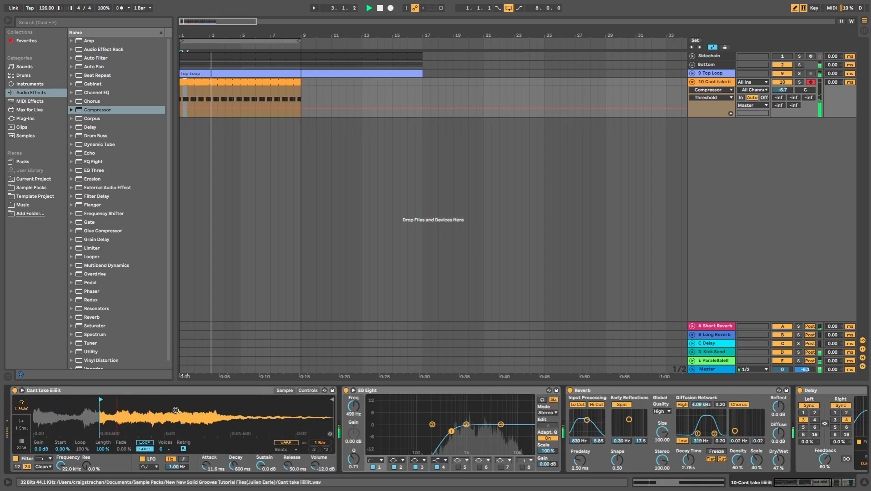
pyautogui.moveTo(102, 401); pyautogui.dragTo(82, 403)
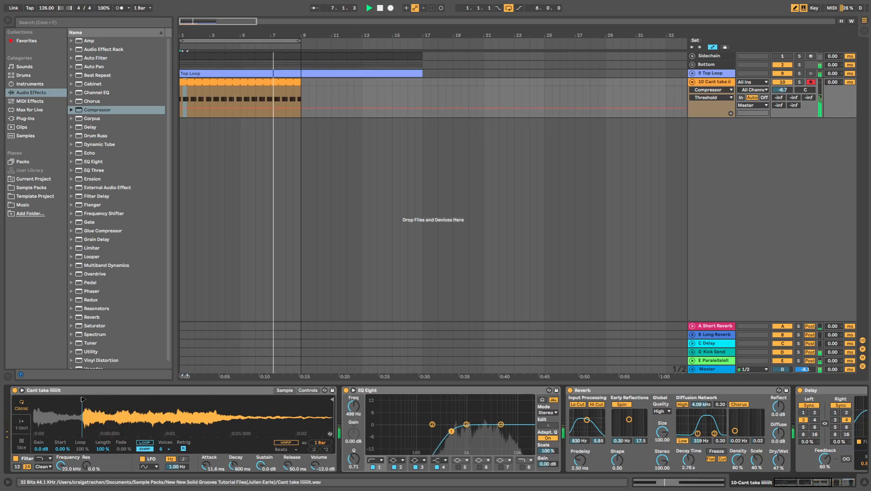
# - Lower the Compressor's threshold to -32.0 dB and set the vocal sample track's volume to -6.6 dB
pyautogui.click(725, 81)
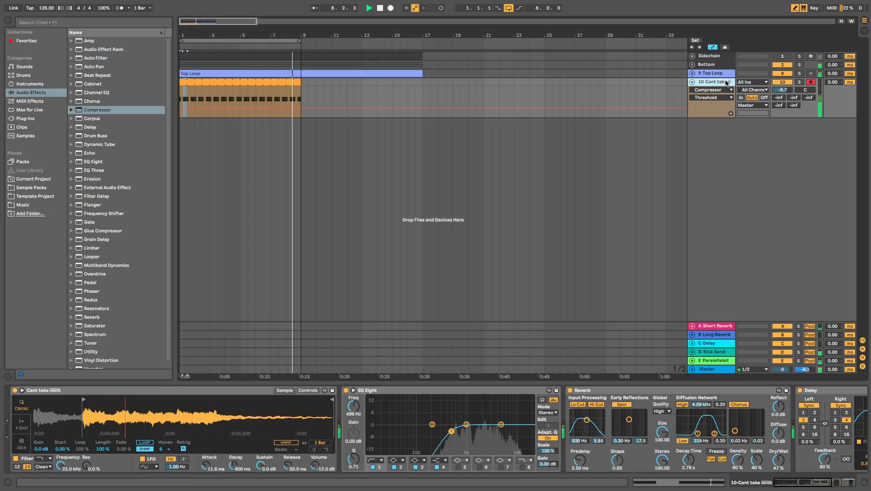
pyautogui.moveTo(795, 481); pyautogui.dragTo(821, 483)
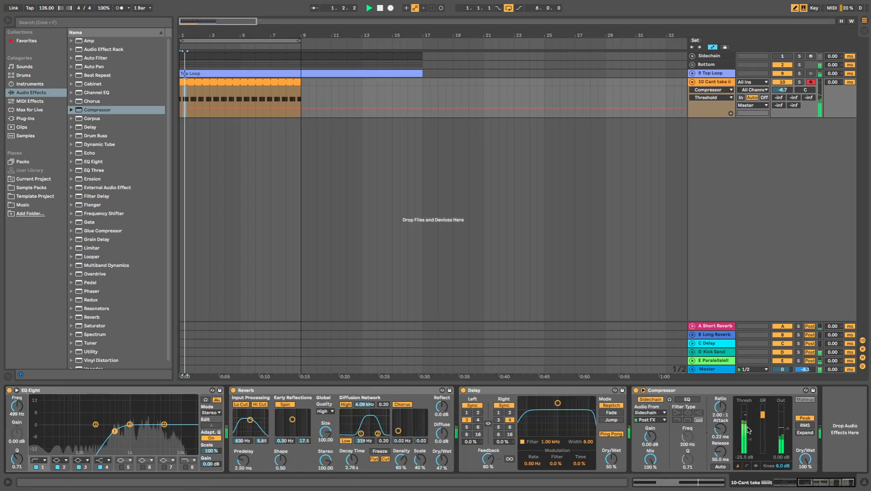
pyautogui.moveTo(748, 430); pyautogui.dragTo(715, 437)
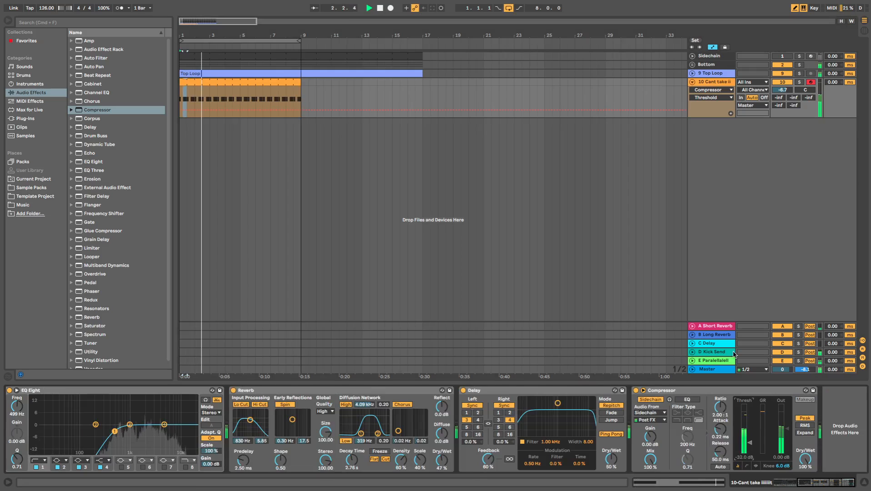
pyautogui.moveTo(786, 92); pyautogui.dragTo(786, 95)
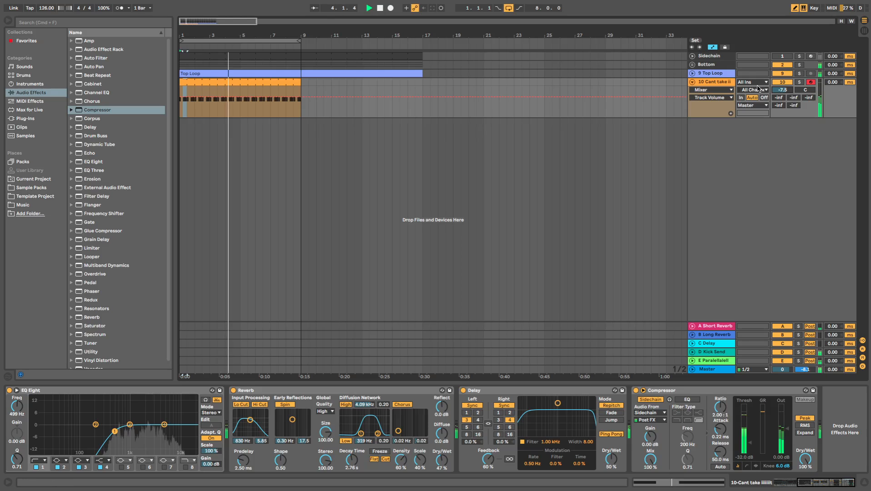
pyautogui.moveTo(782, 92); pyautogui.dragTo(782, 93)
# - Unfold the Bottom group, mute Kicks while setting the vocal sample track's volume to -6.1 dB, and unmute Kicks
pyautogui.doubleClick(789, 68)
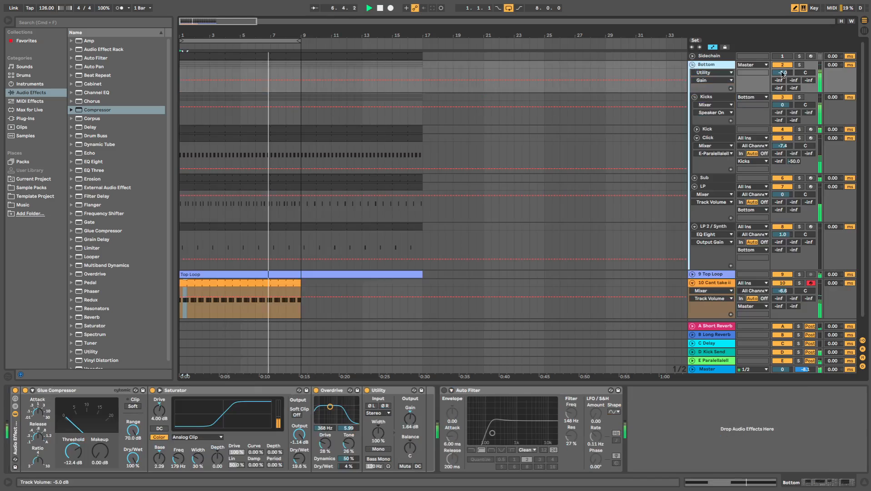
pyautogui.click(778, 98)
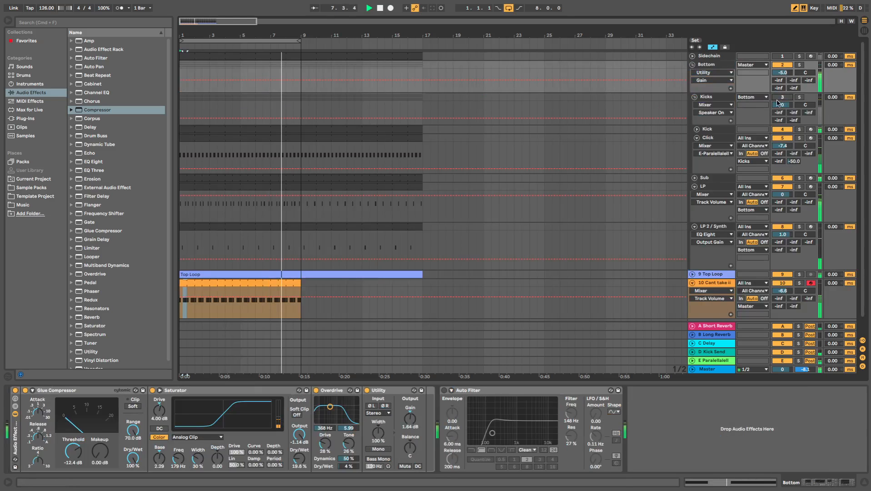
pyautogui.scroll(-1, 778, 104)
pyautogui.moveTo(783, 287); pyautogui.dragTo(782, 285)
pyautogui.click(782, 92)
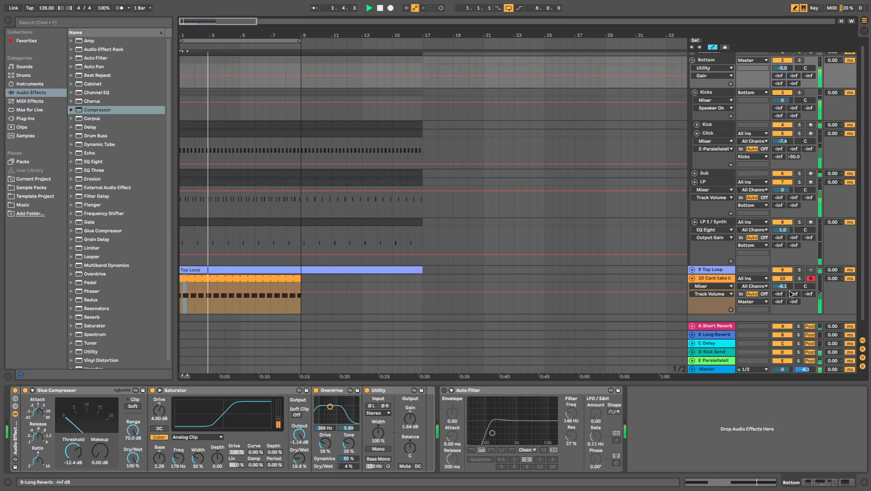
# - Stop playback, select the vocal sample track and turn off Draw Mode
pyautogui.press('Left')
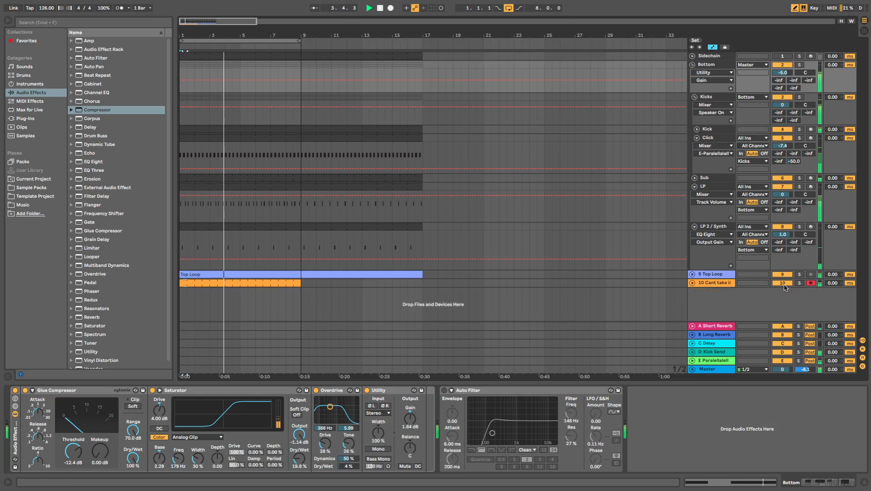
pyautogui.click(696, 283)
pyautogui.press('space')
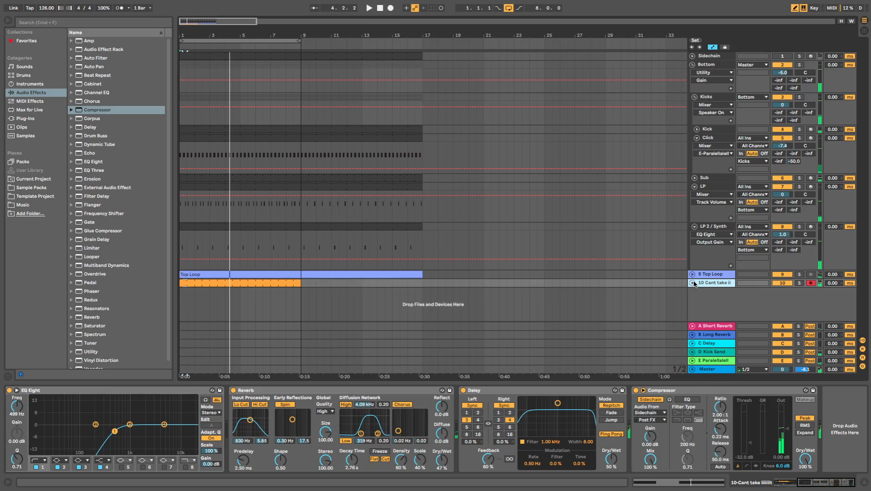
pyautogui.click(693, 283)
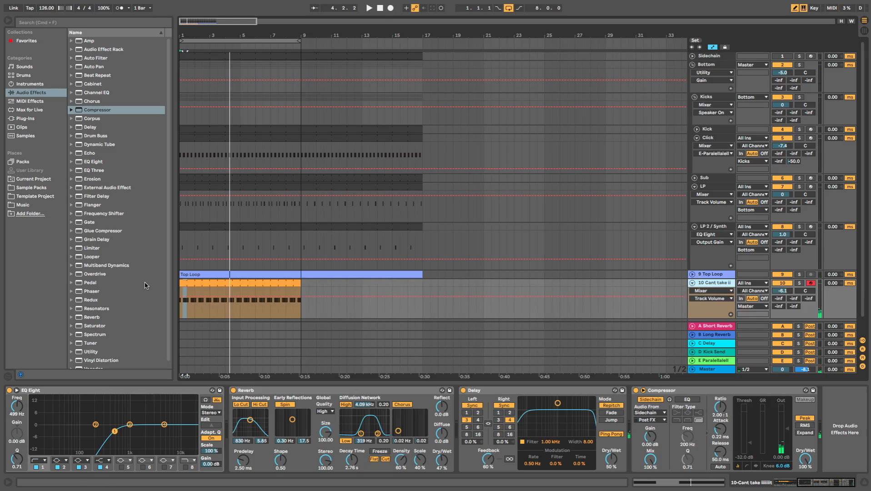
pyautogui.click(189, 289)
pyautogui.press('b')
pyautogui.rightClick(708, 285)
pyautogui.click(707, 281)
pyautogui.scroll(-2, 711, 274)
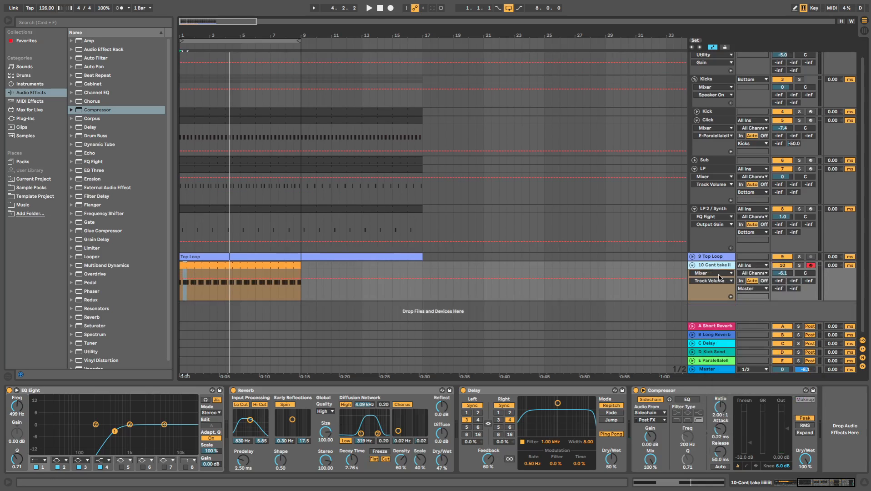
# - Insert an audio track below the vocal sample track and take its audio input from track 10
pyautogui.press('super+t')
pyautogui.click(753, 285)
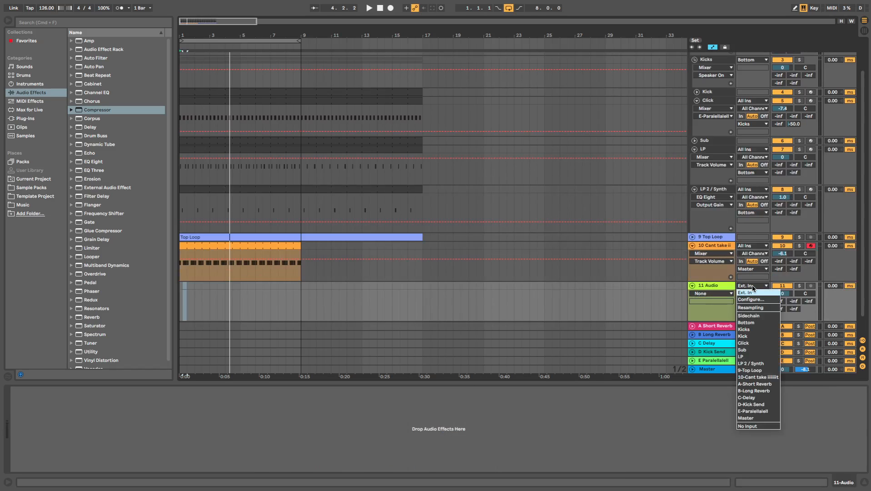
pyautogui.click(759, 377)
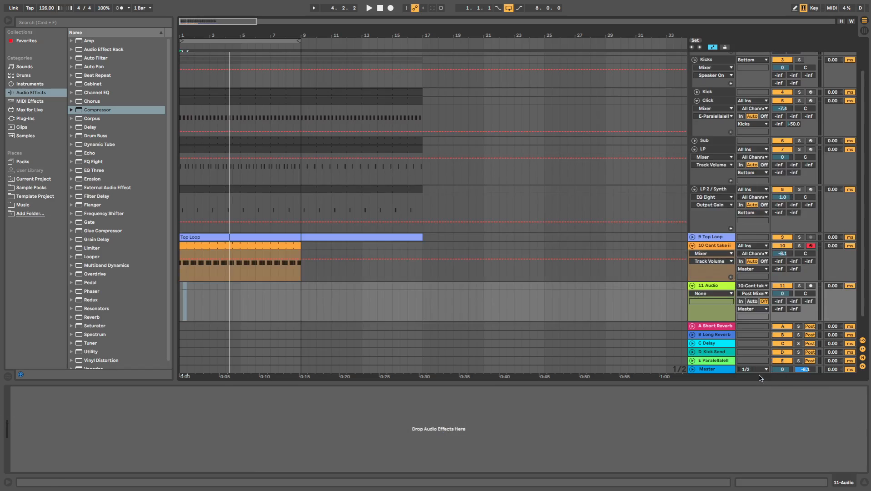
# - Arm the new audio track, record about five bars of the processed vocal chop from bar 1, and open the recorded clip
pyautogui.click(811, 285)
pyautogui.click(391, 8)
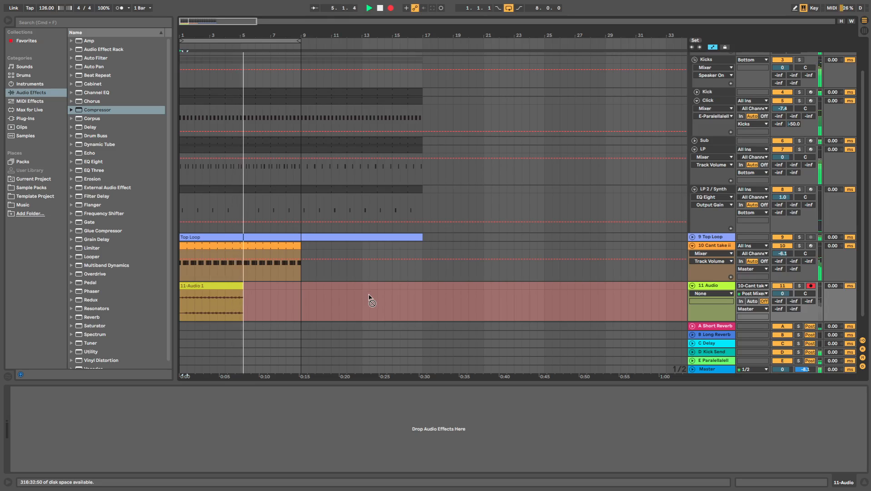
pyautogui.press('space')
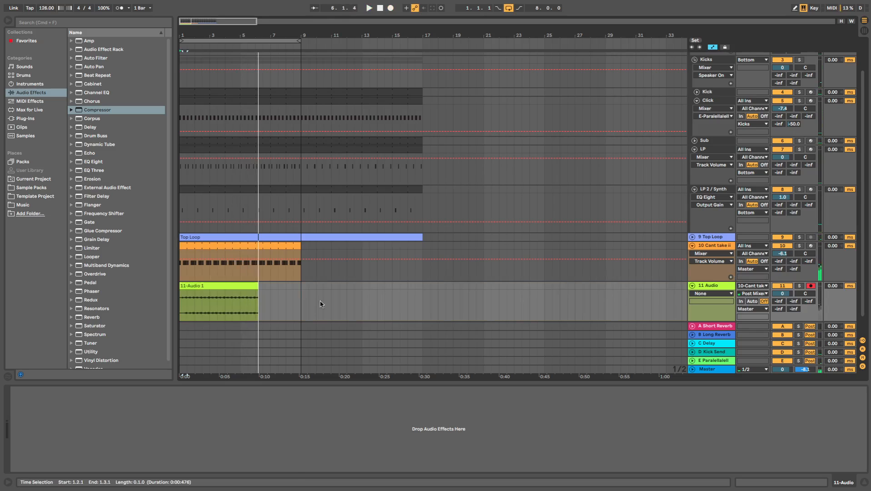
pyautogui.click(203, 285)
pyautogui.doubleClick(203, 285)
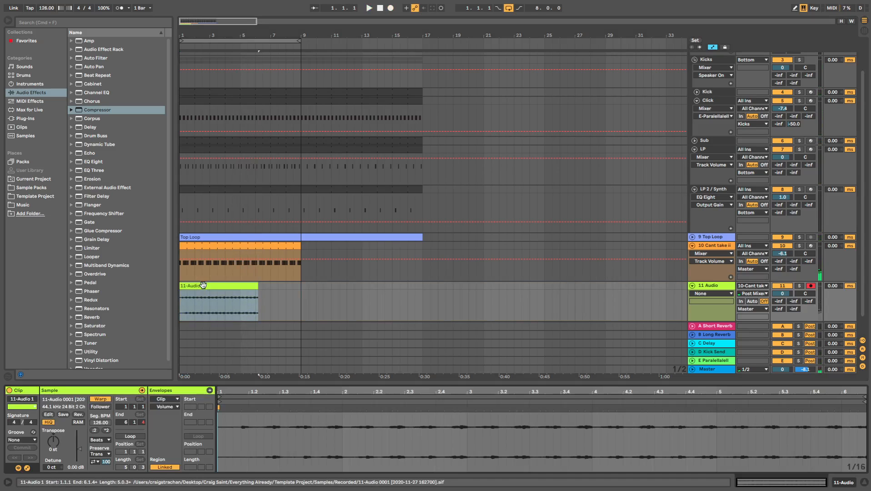
pyautogui.click(50, 4)
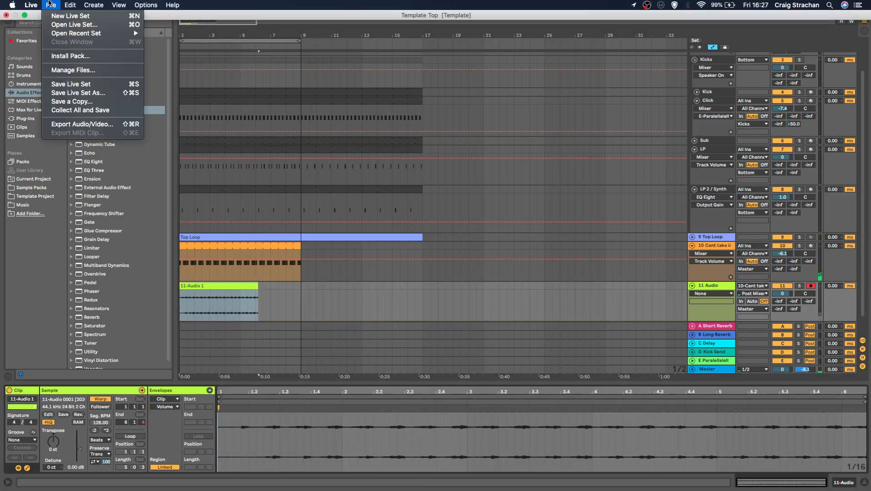
pyautogui.click(72, 125)
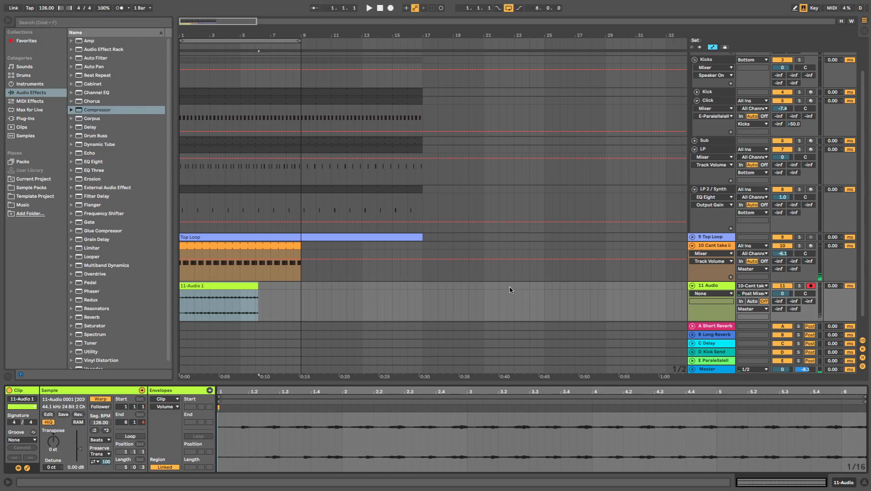
pyautogui.click(32, 5)
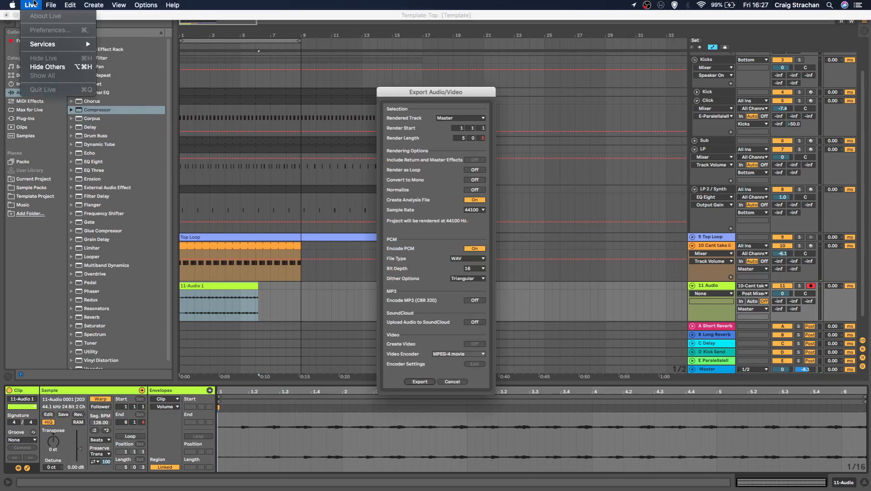
pyautogui.click(51, 4)
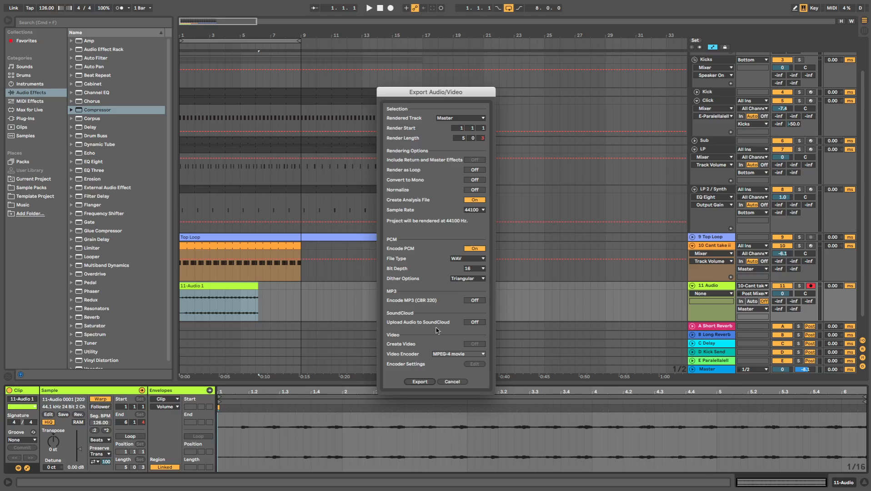
pyautogui.click(459, 117)
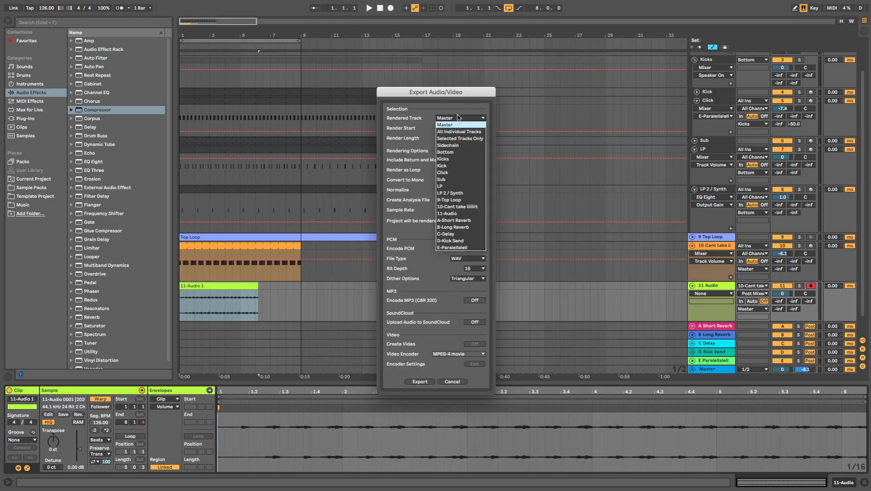
pyautogui.click(460, 207)
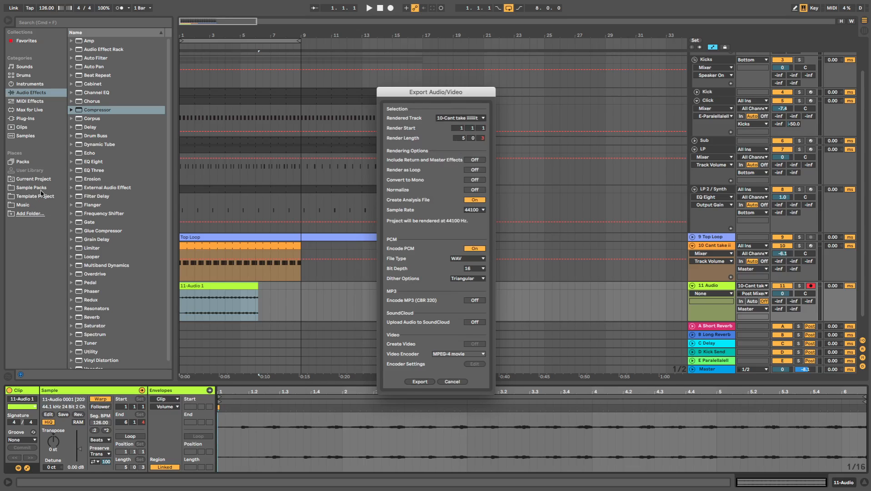
pyautogui.click(453, 382)
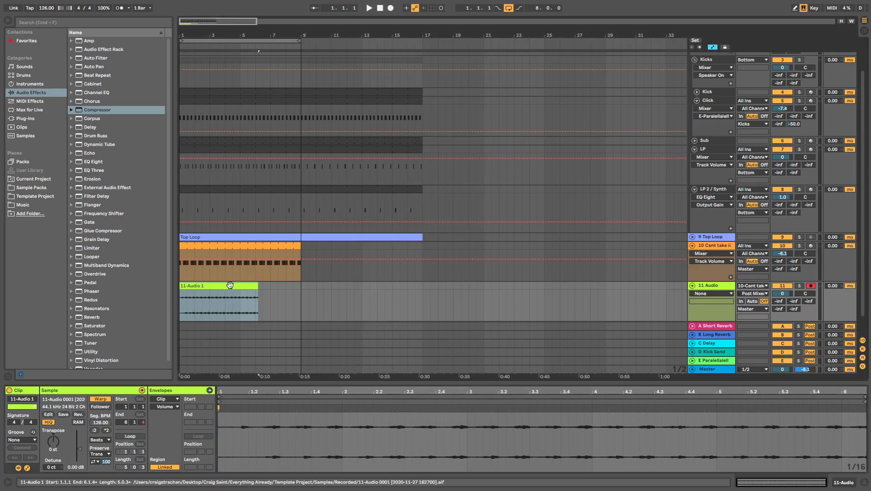
# - Mute the original vocal sample track, and set the recorded audio clip to loop from bar 3 with Complex Pro warping
pyautogui.click(783, 246)
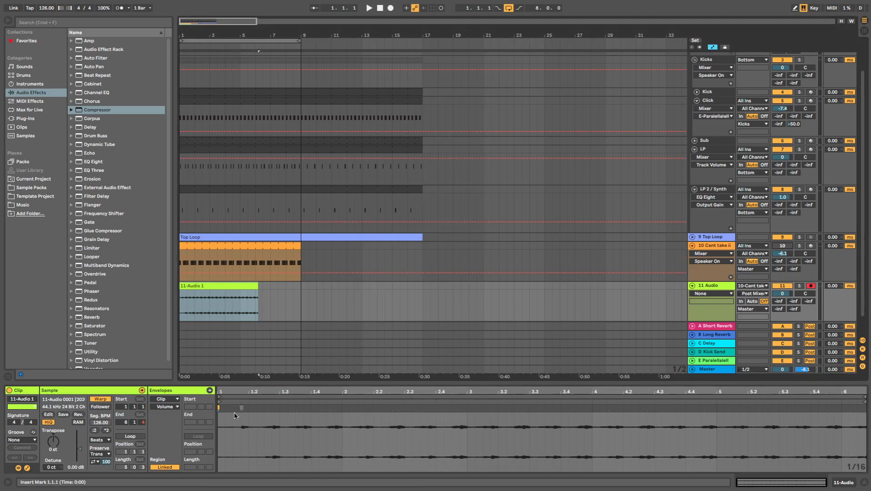
pyautogui.moveTo(219, 395); pyautogui.dragTo(469, 395)
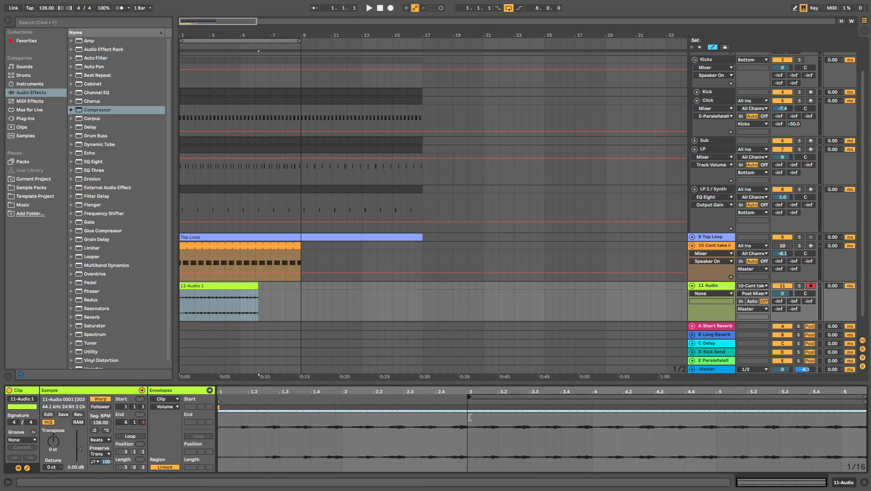
pyautogui.click(142, 435)
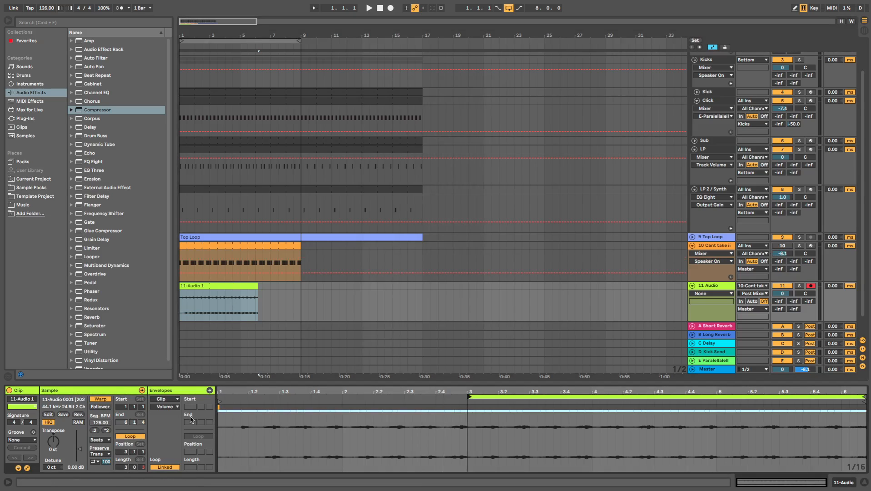
pyautogui.click(105, 441)
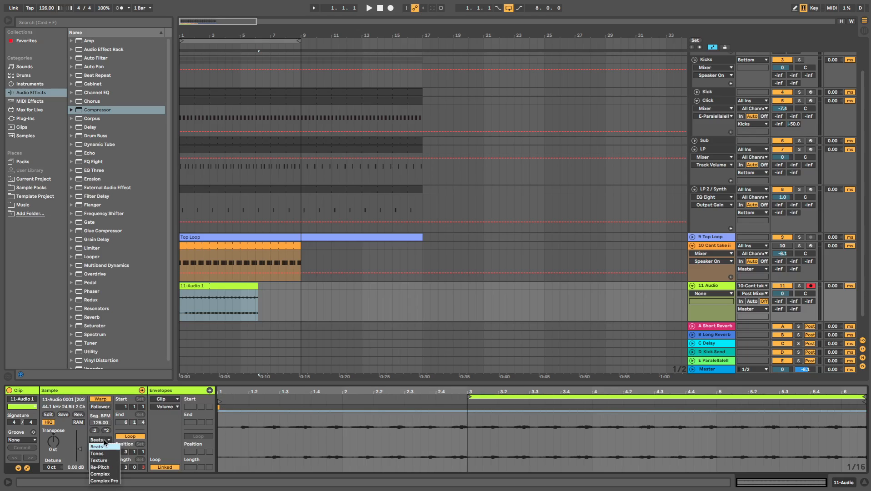
pyautogui.click(101, 484)
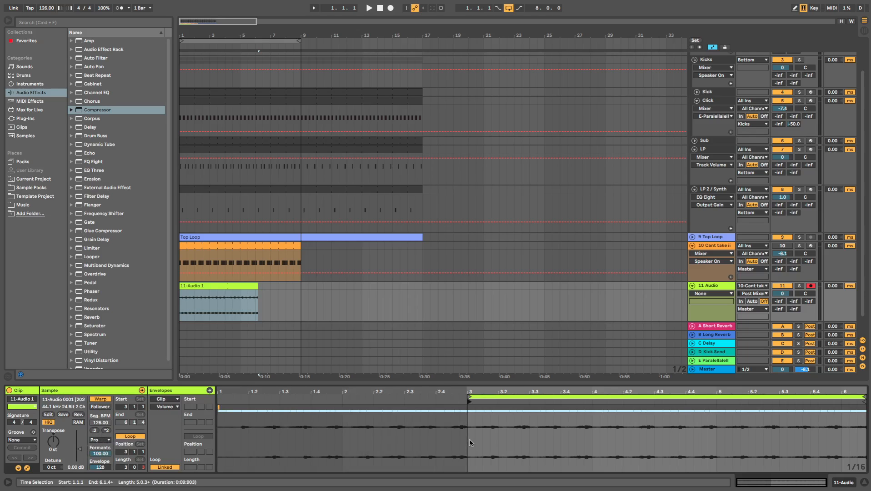
# - Shorten the recorded clip's loop to one bar, from 3.1.1 to 4.1.1, while listening to it with the beat
pyautogui.press('space')
pyautogui.press('space')
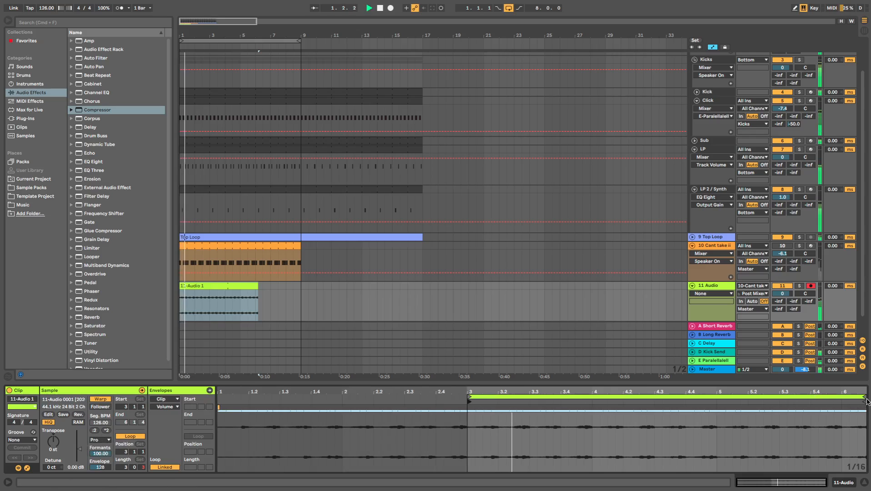
pyautogui.moveTo(864, 397); pyautogui.dragTo(586, 417)
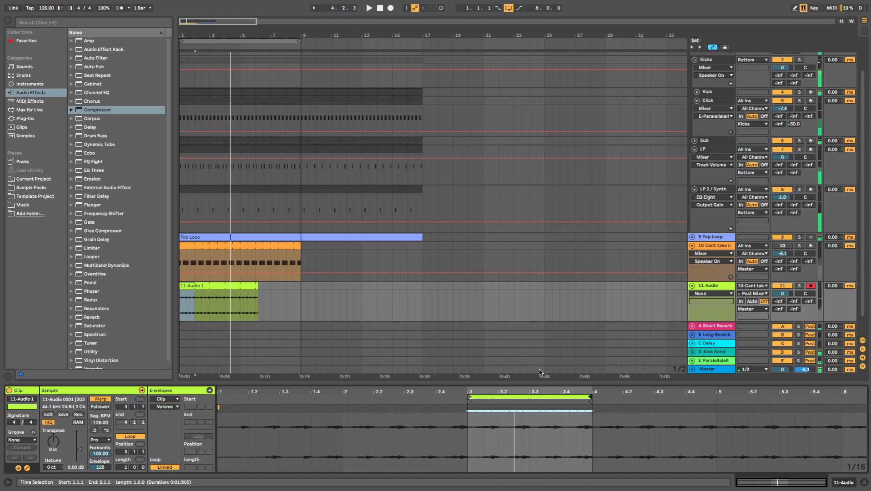
pyautogui.moveTo(471, 400); pyautogui.dragTo(498, 401)
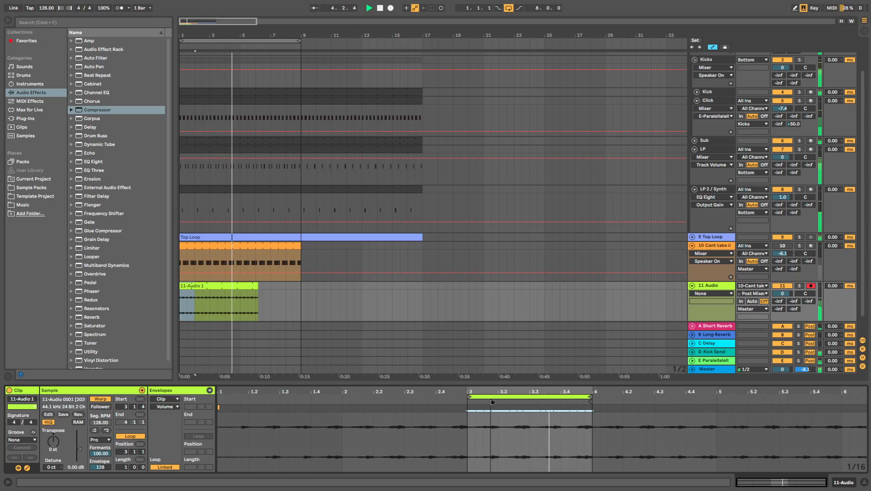
pyautogui.moveTo(498, 401); pyautogui.dragTo(467, 406)
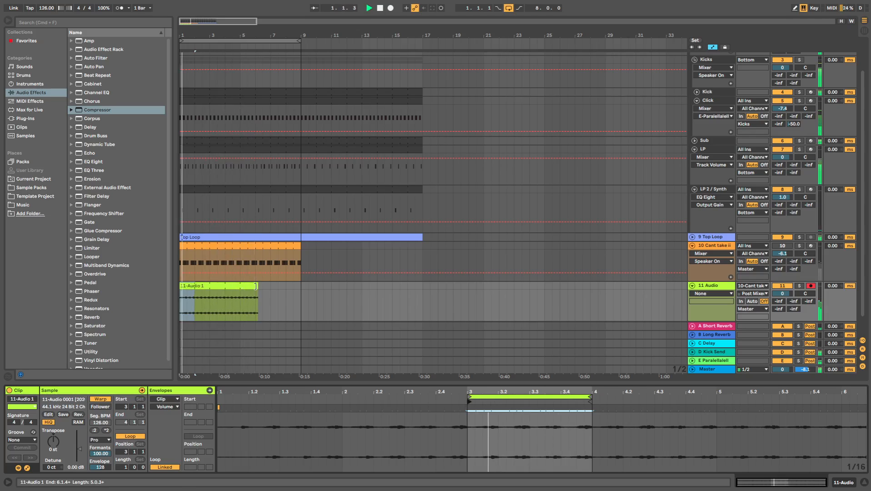
# - Extend the looped audio clip in the arrangement to 9.1.1 and play it from bar 1
pyautogui.moveTo(258, 287); pyautogui.dragTo(301, 288)
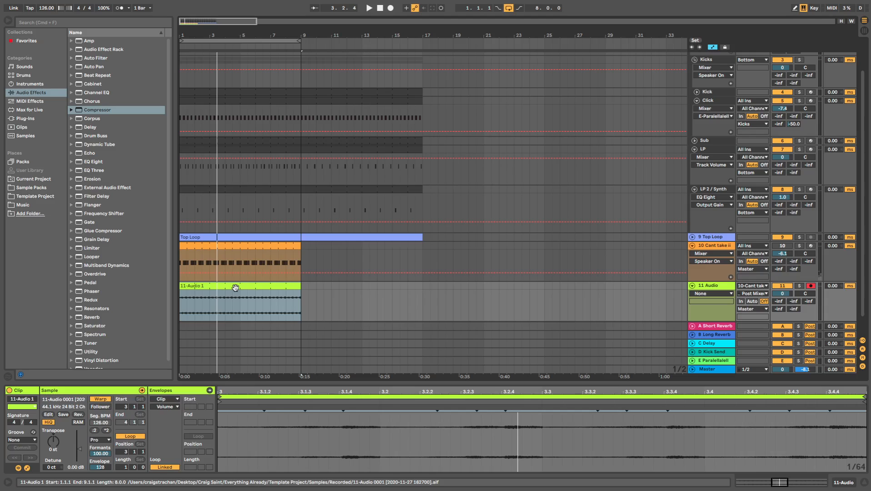
pyautogui.click(370, 296)
pyautogui.click(275, 286)
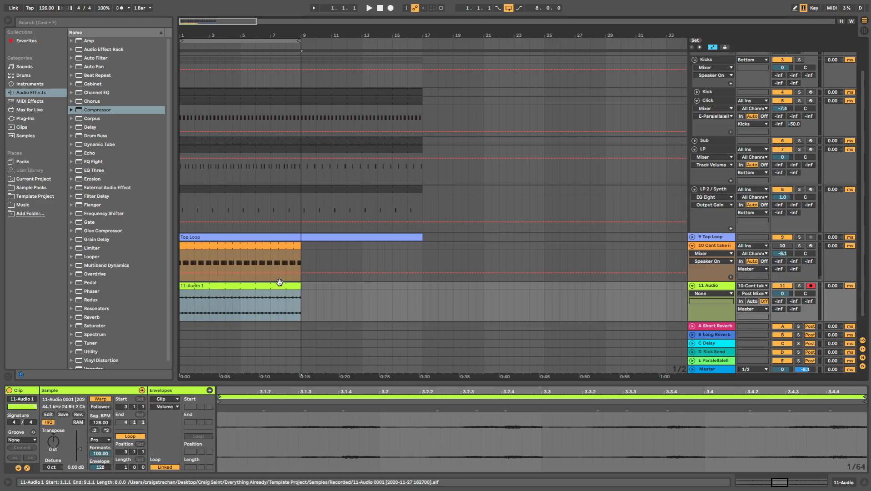
pyautogui.press('space')
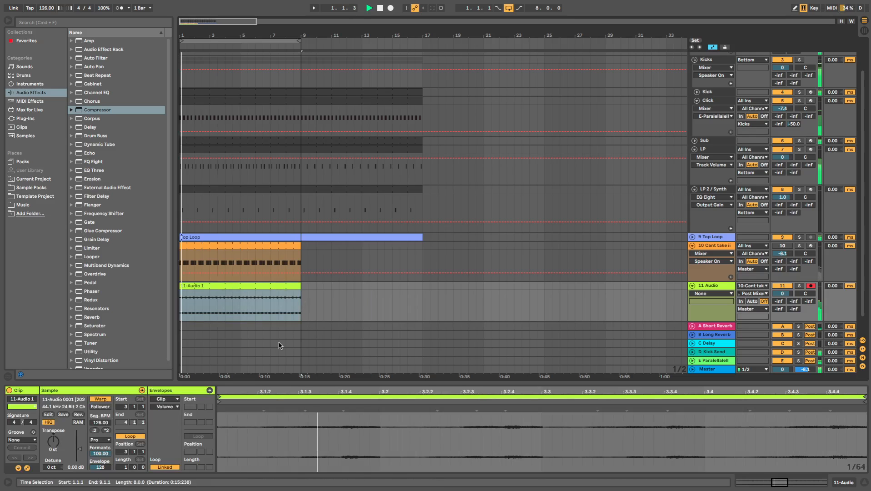
# - Consolidate the extended vocal audio clip into one clip, and fold both vocal tracks
pyautogui.rightClick(227, 286)
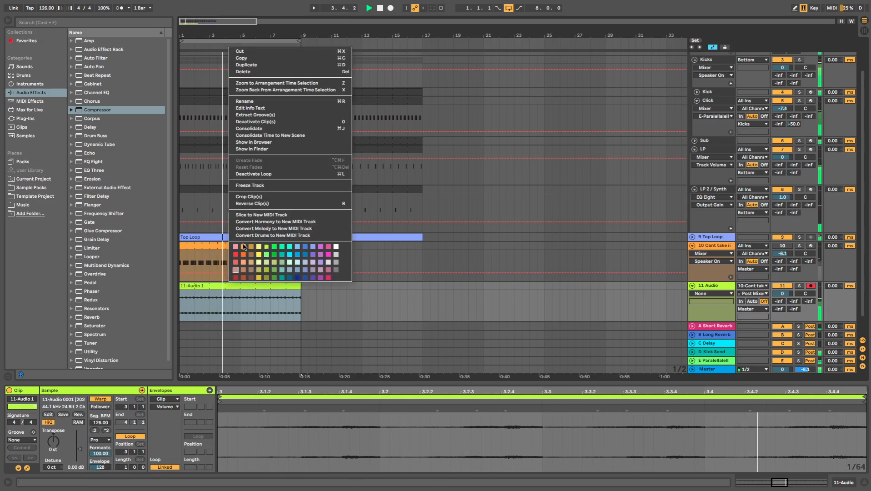
pyautogui.click(265, 129)
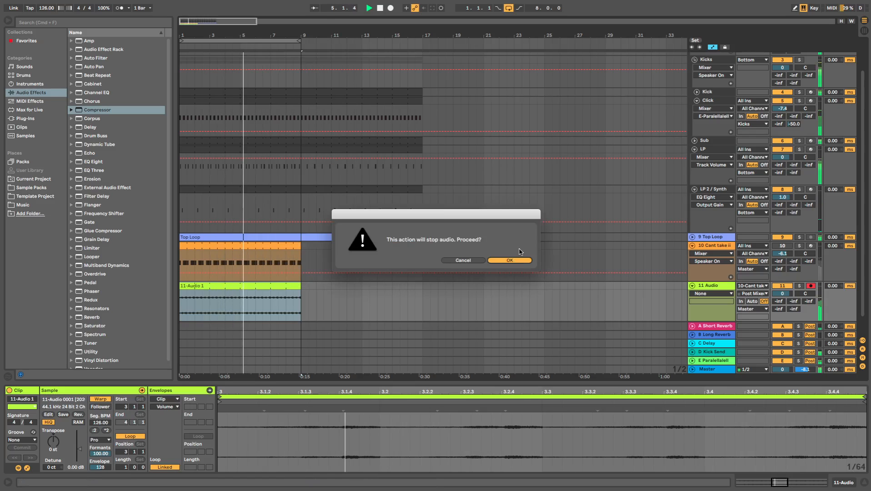
pyautogui.click(515, 260)
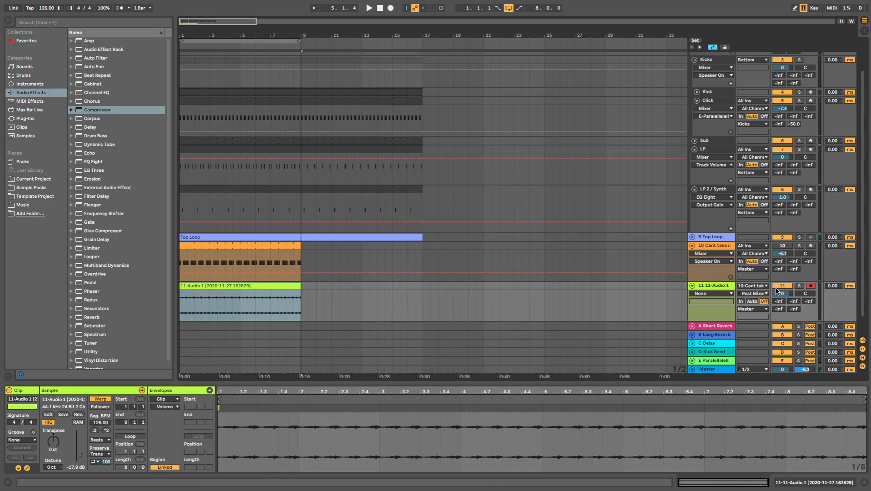
pyautogui.click(693, 286)
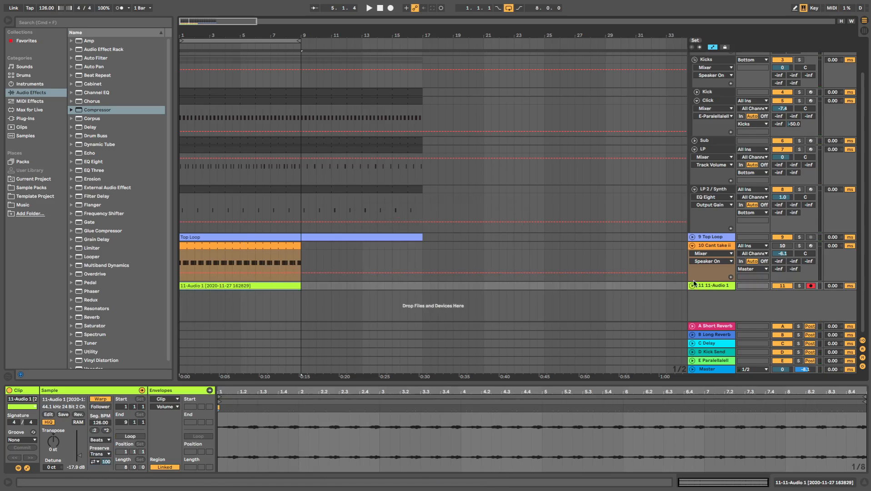
pyautogui.click(693, 245)
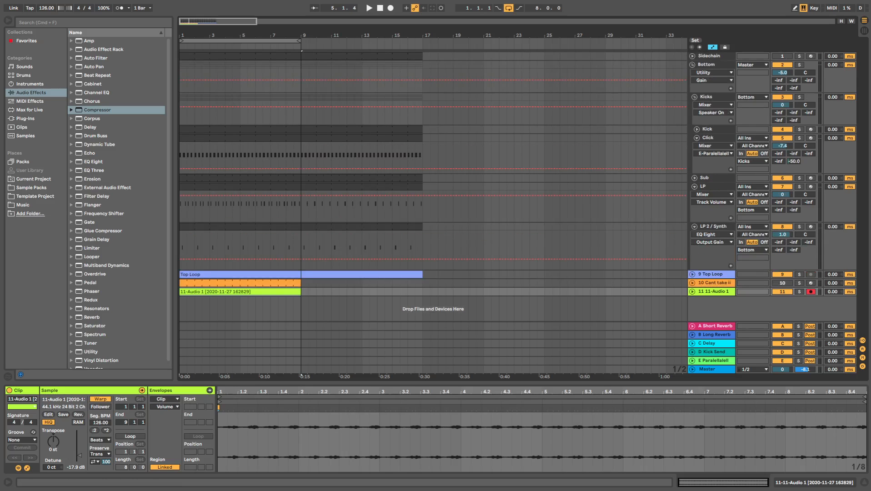
# - Browse the sample packs to Cymatics - Vocal Essentials, open its Vocal Shots folder and audition one shot 9 - D
pyautogui.click(41, 188)
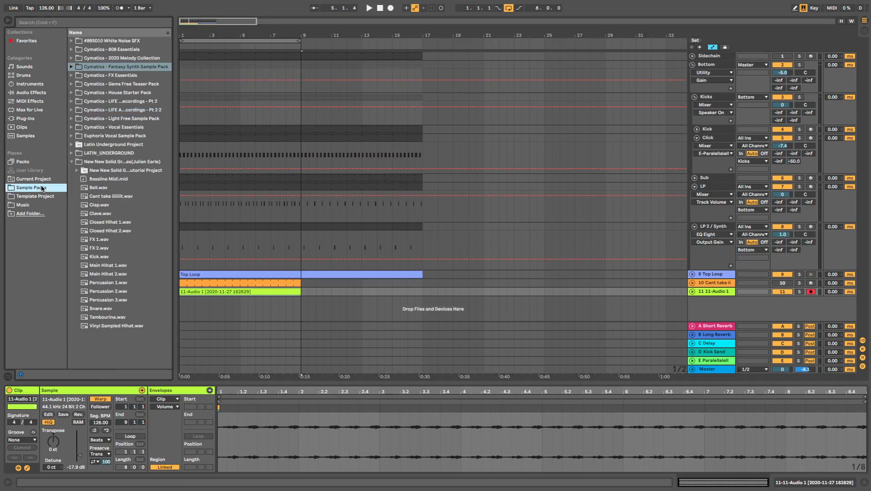
pyautogui.click(72, 162)
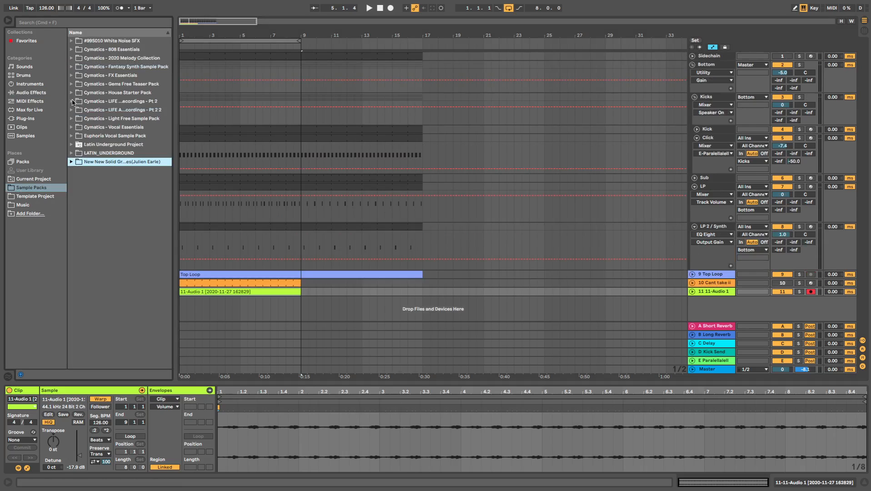
pyautogui.click(71, 129)
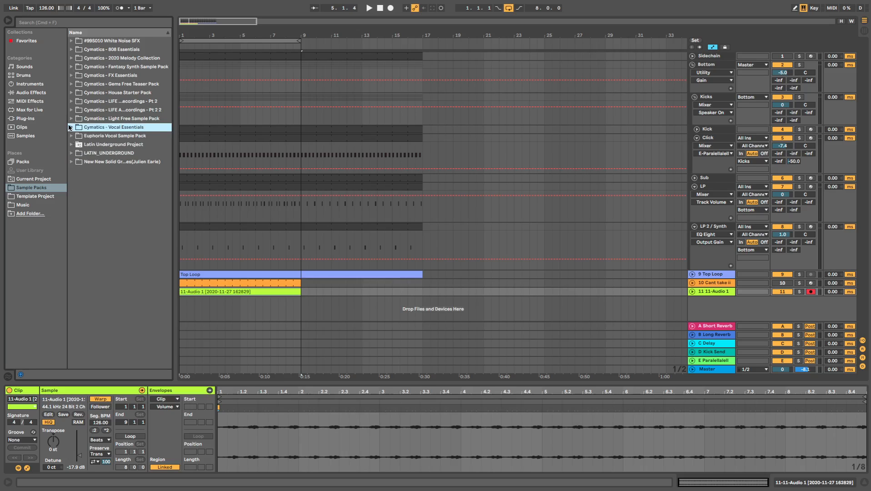
pyautogui.click(71, 128)
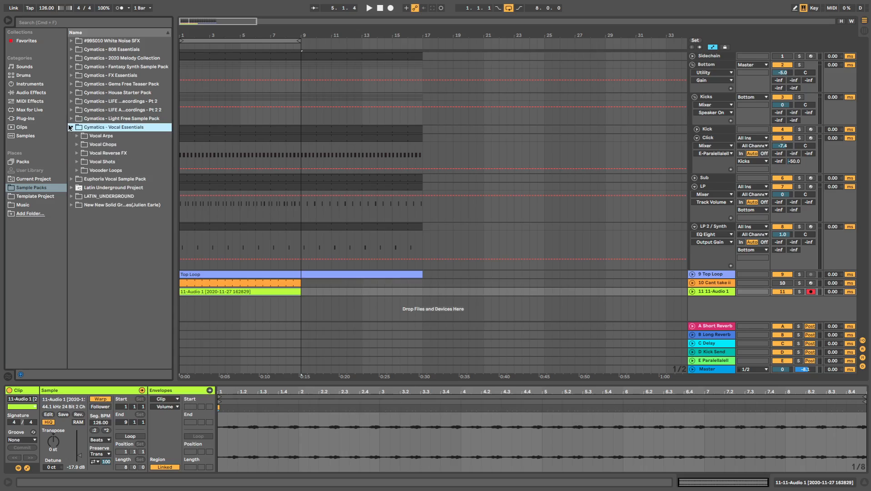
pyautogui.click(78, 162)
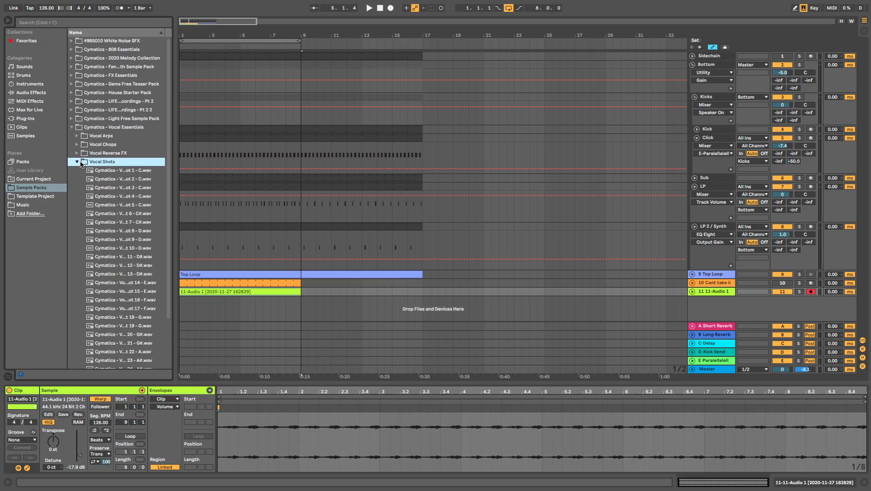
pyautogui.click(78, 163)
pyautogui.click(79, 163)
pyautogui.click(109, 205)
pyautogui.click(127, 240)
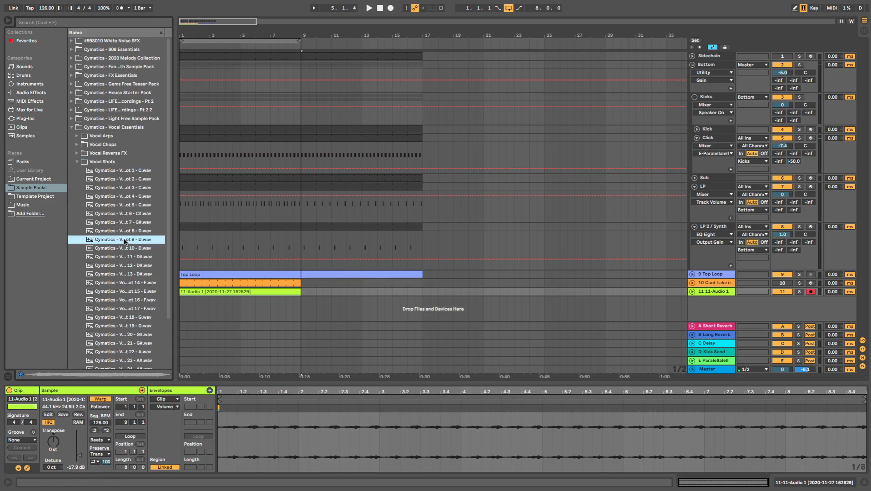
# - Fold the LP 2 / Synth track, mute the 11-Audio 1 track and insert a new MIDI track below it
pyautogui.click(694, 226)
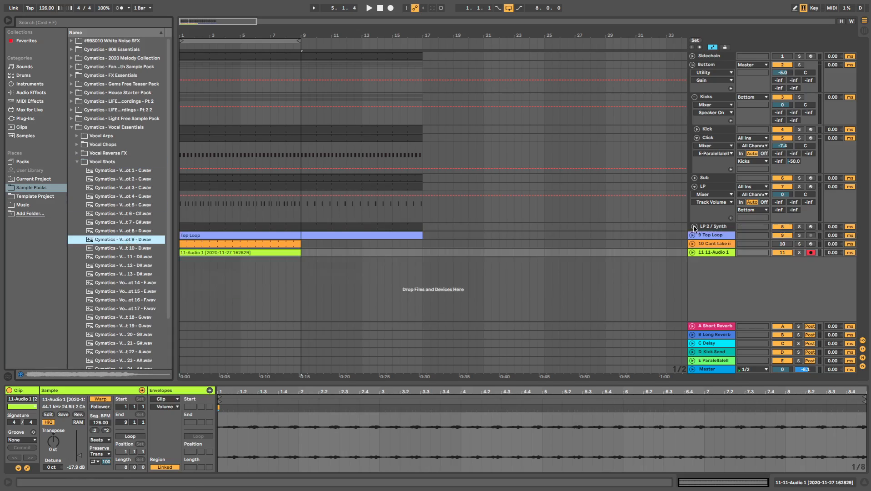
pyautogui.click(788, 254)
pyautogui.click(726, 253)
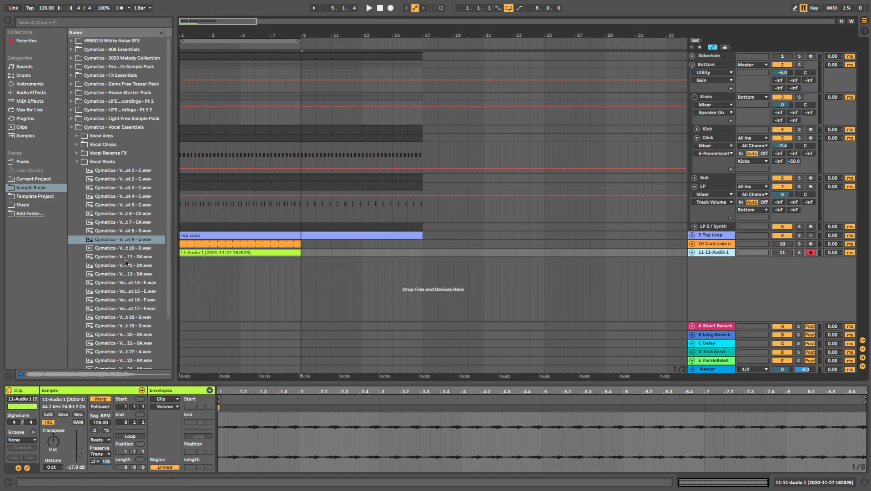
pyautogui.rightClick(712, 256)
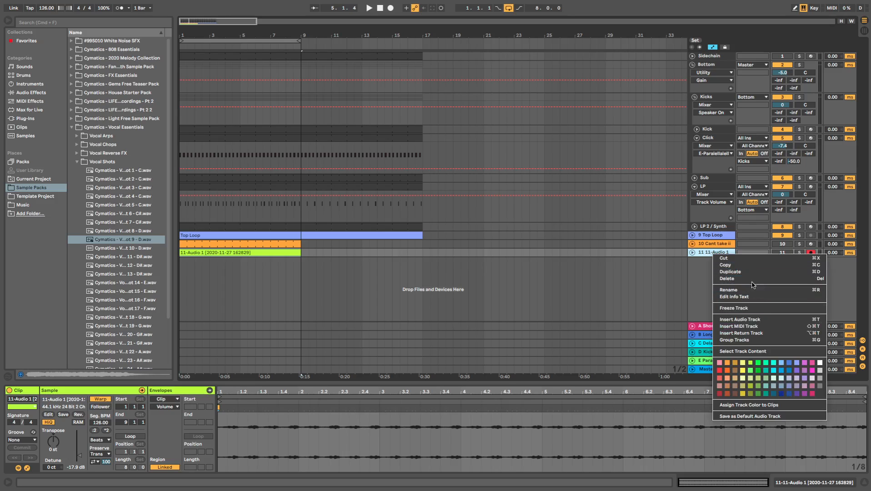
pyautogui.click(758, 327)
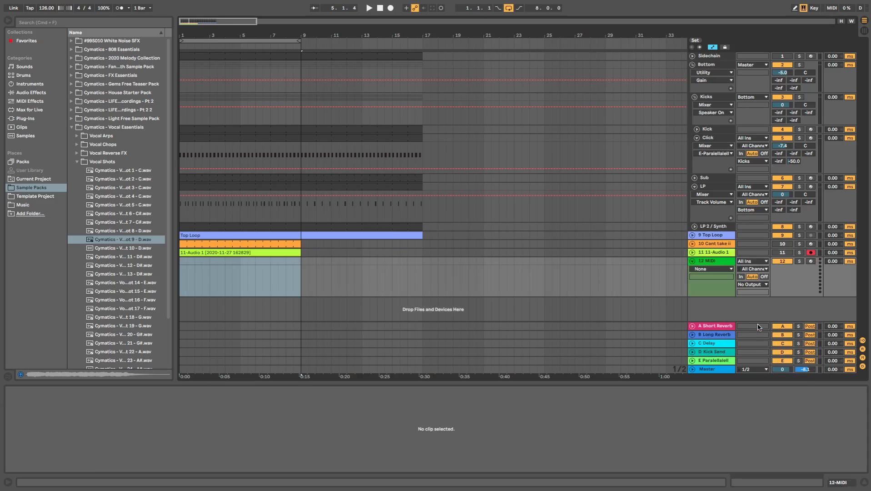
# - Insert an empty half-bar MIDI clip on the new track, from 1.1.1 to 1.3.1
pyautogui.click(183, 271)
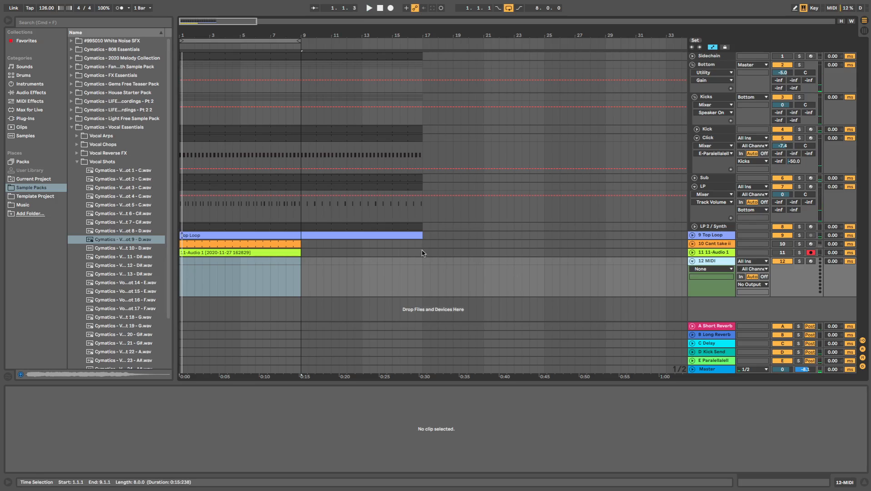
pyautogui.click(191, 276)
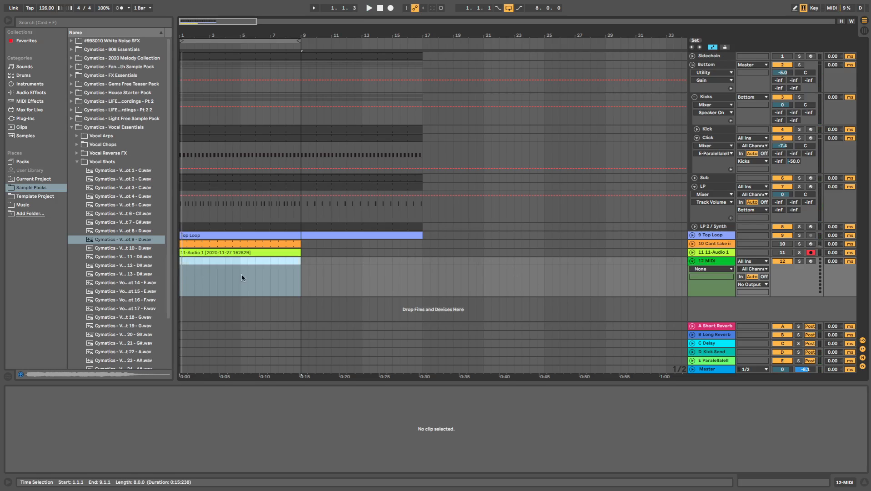
pyautogui.moveTo(202, 276); pyautogui.dragTo(178, 266)
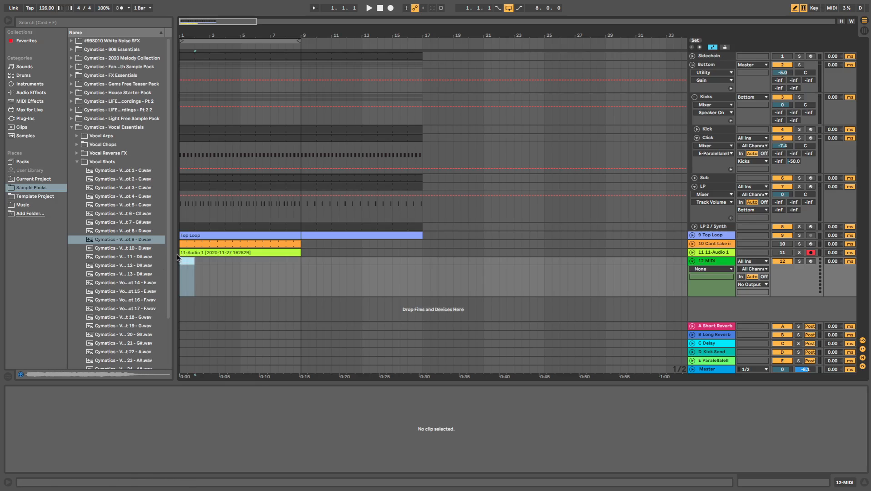
pyautogui.moveTo(193, 281)
pyautogui.mouseDown()
pyautogui.moveTo(177, 255)
pyautogui.moveTo(190, 273)
pyautogui.moveTo(181, 266)
pyautogui.mouseUp()
pyautogui.rightClick(181, 270)
pyautogui.click(349, 297)
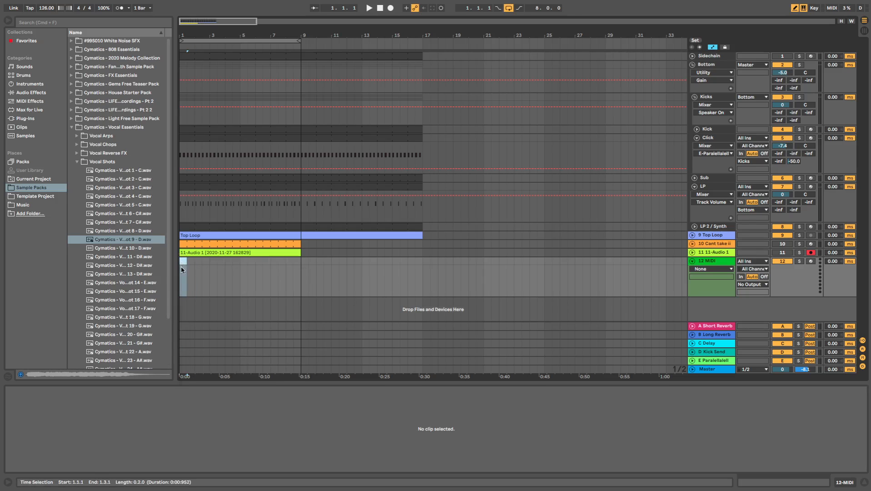
pyautogui.rightClick(181, 267)
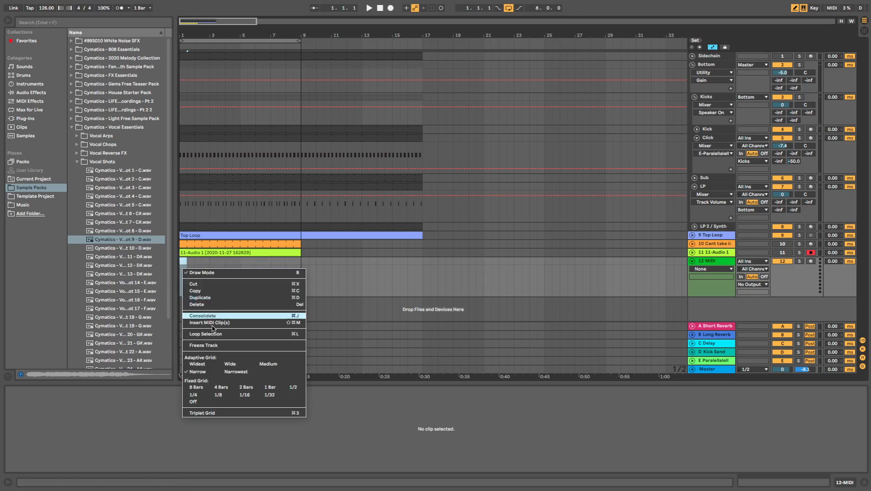
pyautogui.click(245, 323)
# - With a 1/16 grid, draw four sixteenth C3 notes in the clip at 1.1.1, 1.1.3, 1.2.1 and 1.2.3, and play it
pyautogui.press('space')
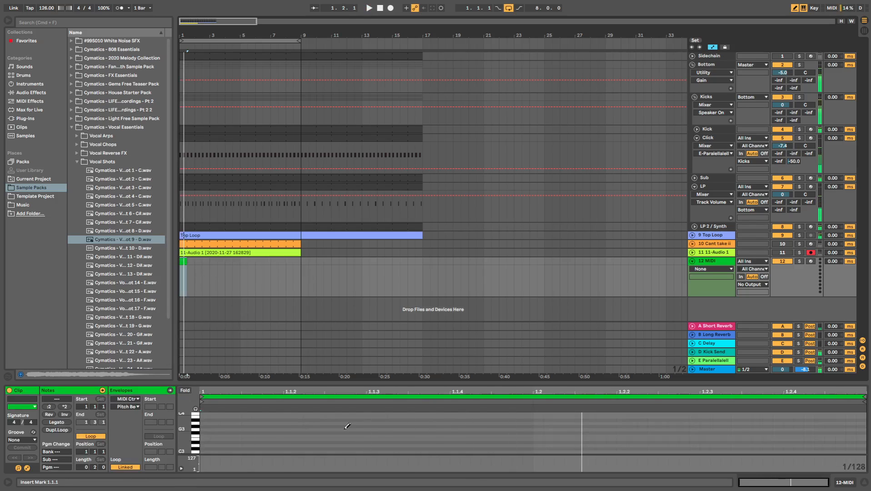
pyautogui.rightClick(327, 428)
pyautogui.click(388, 395)
pyautogui.click(263, 447)
pyautogui.press('space')
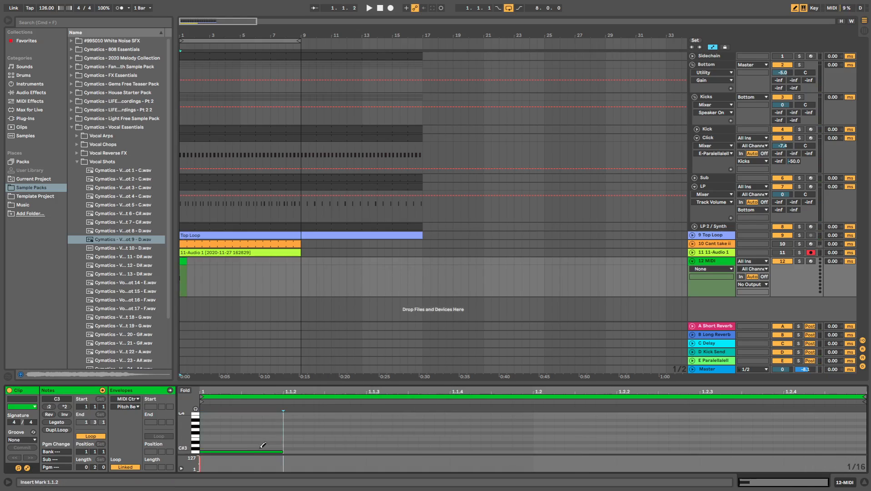
pyautogui.click(413, 450)
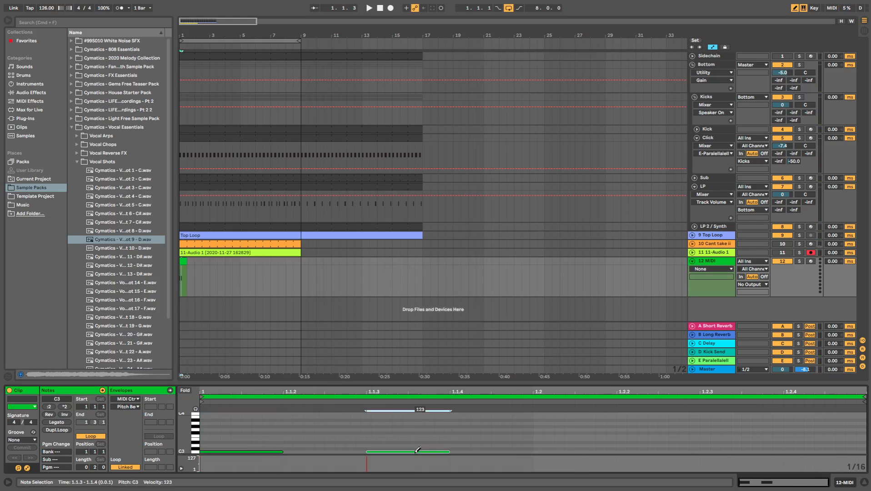
pyautogui.click(551, 450)
pyautogui.click(755, 451)
pyautogui.press('space')
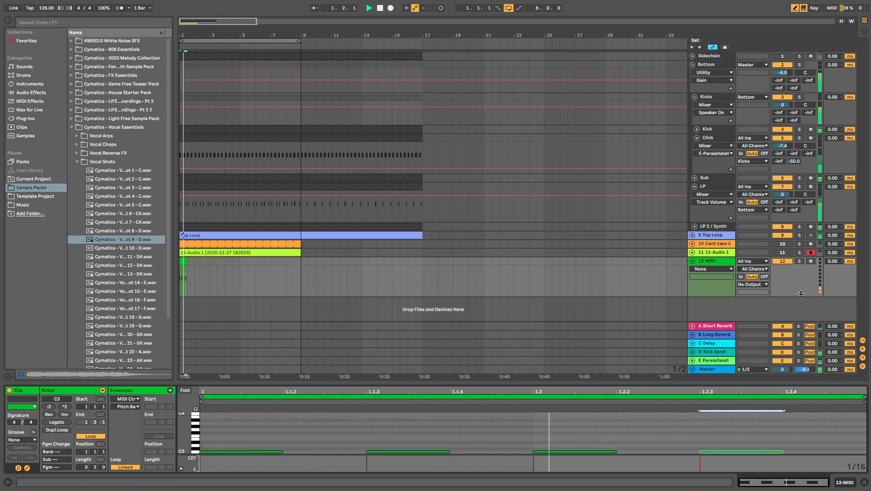
# - Load the Vocal Essentials One Shot 9 - D sample onto the MIDI track and extend its clip to 9.1.1
pyautogui.click(126, 240)
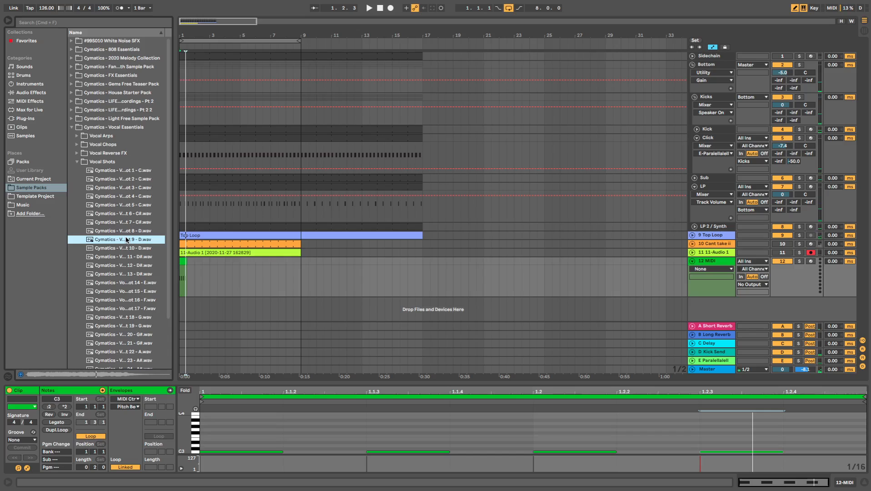
pyautogui.moveTo(723, 250); pyautogui.dragTo(724, 261)
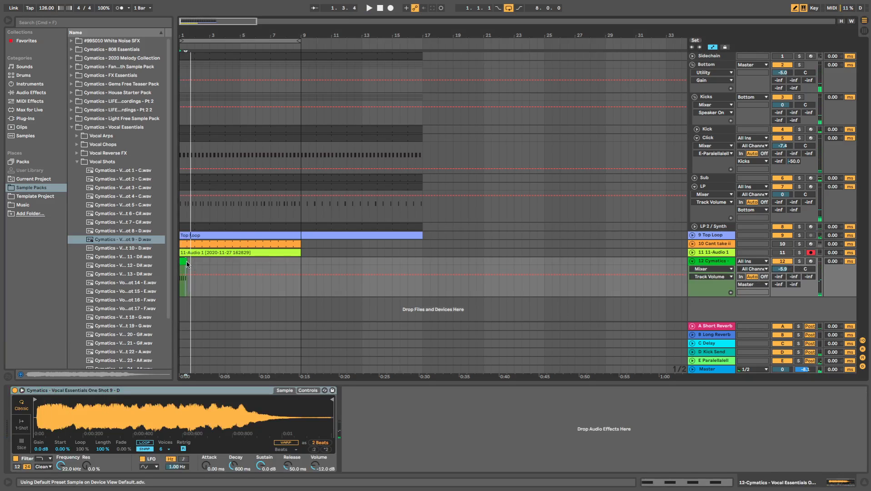
pyautogui.moveTo(186, 262); pyautogui.dragTo(301, 262)
pyautogui.press('space')
# - Check the sampler's controls during playback and lower the vocal shot track's volume to -9.4 dB
pyautogui.click(308, 391)
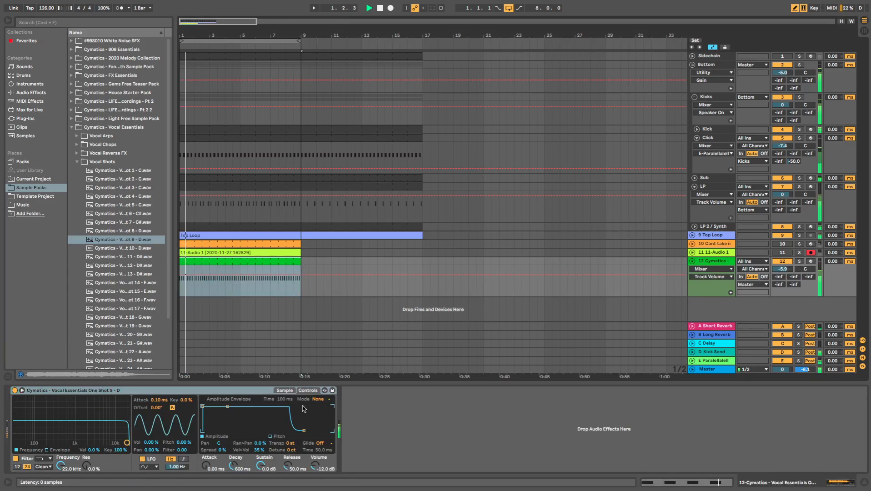
pyautogui.click(308, 391)
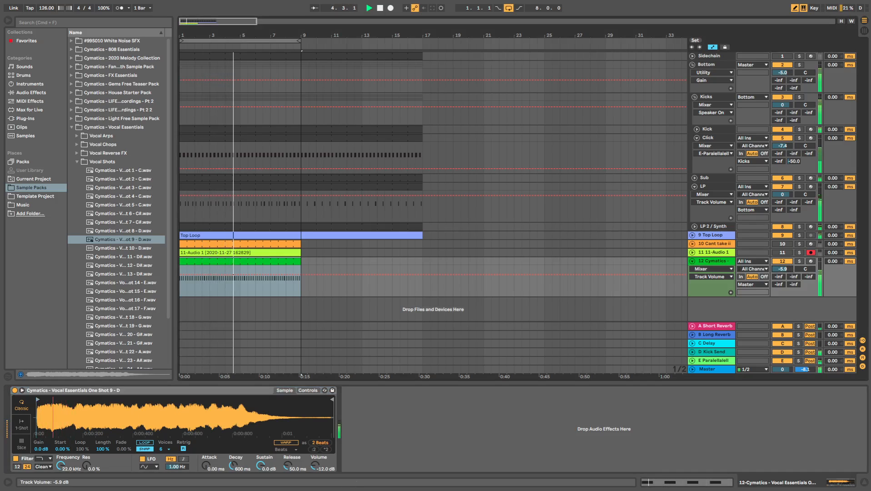
pyautogui.moveTo(782, 268); pyautogui.dragTo(783, 277)
# - Add EQ Eight to the vocal shot track and set its first band to a low cut at 469 Hz
pyautogui.click(30, 84)
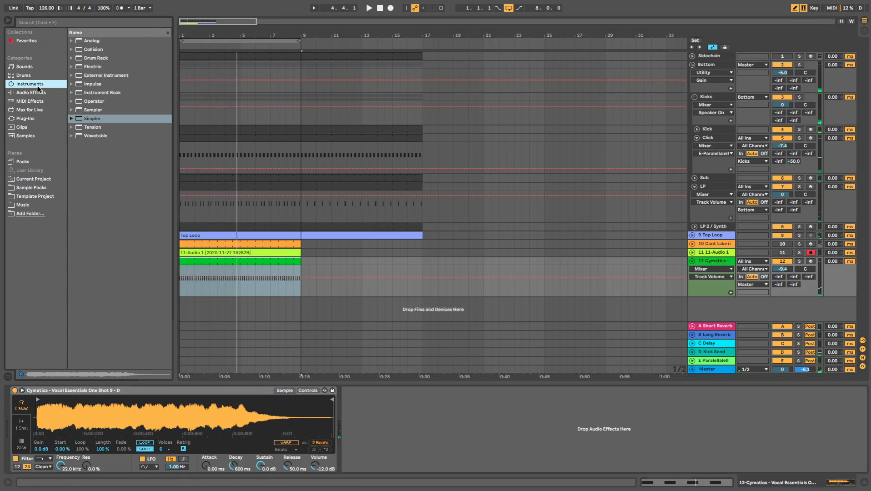
pyautogui.click(38, 92)
pyautogui.click(105, 162)
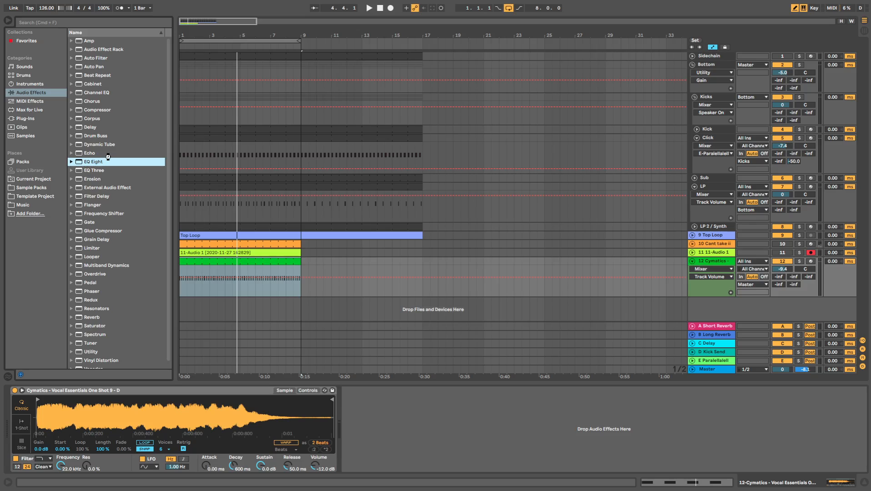
pyautogui.moveTo(386, 461); pyautogui.dragTo(378, 463)
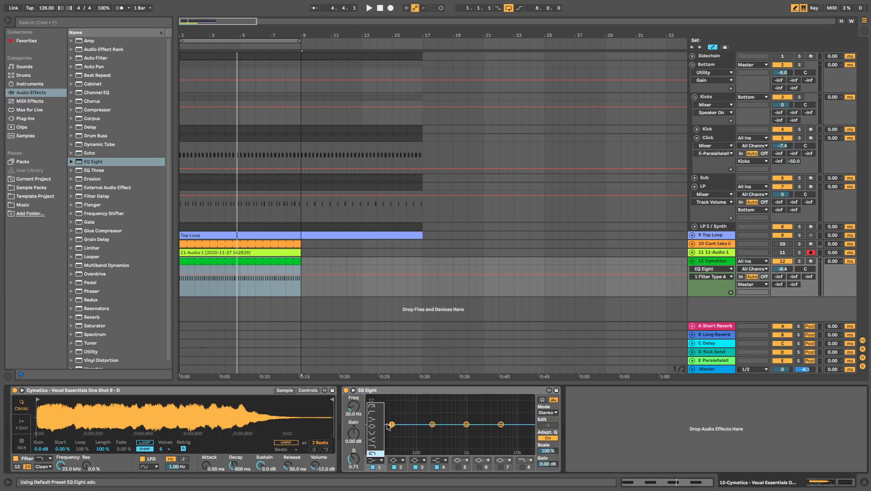
pyautogui.moveTo(354, 415); pyautogui.dragTo(351, 414)
pyautogui.press('space')
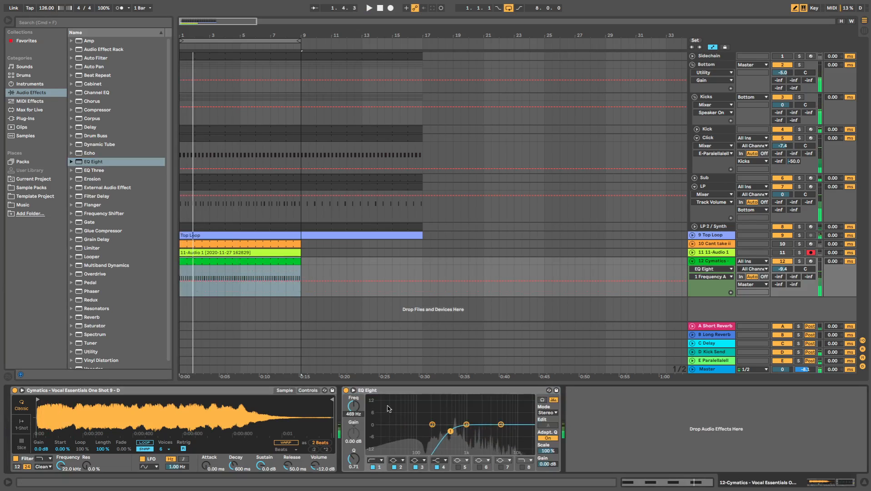
# - Raise the EQ's low-cut frequency to 637 Hz and listen to the result with the beat
pyautogui.press('space')
pyautogui.moveTo(354, 409); pyautogui.dragTo(354, 406)
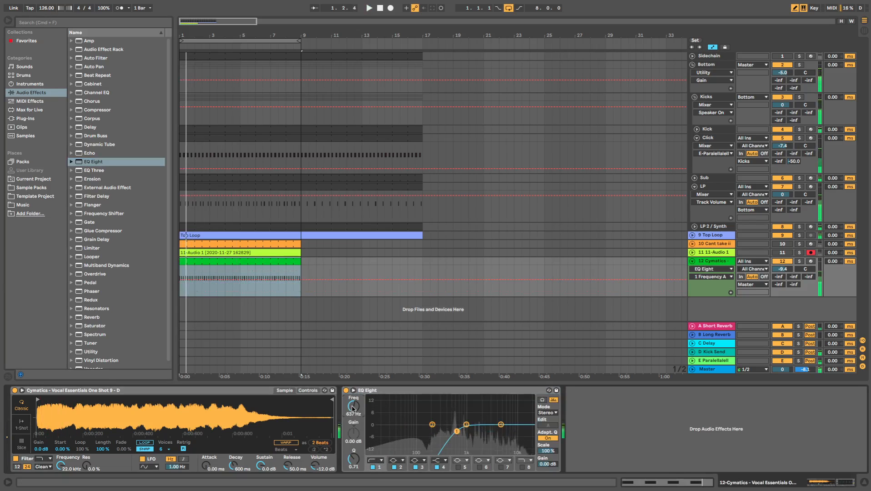
pyautogui.press('space')
pyautogui.press('space')
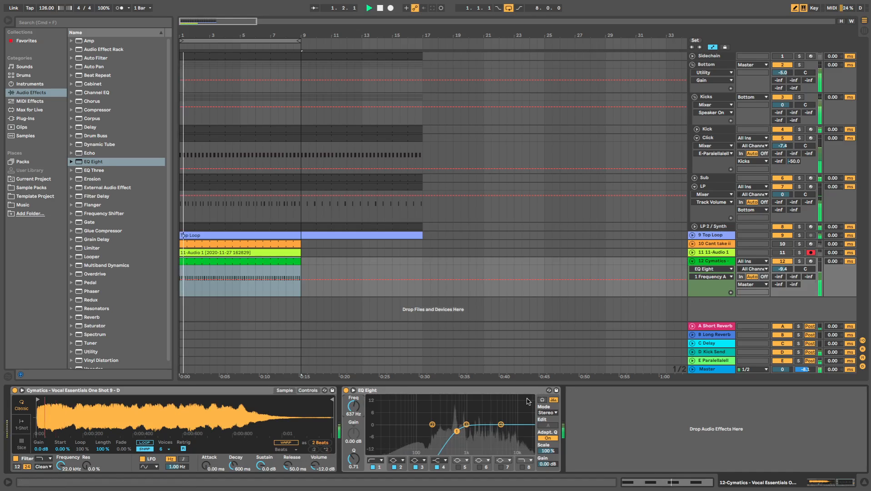
pyautogui.press('space')
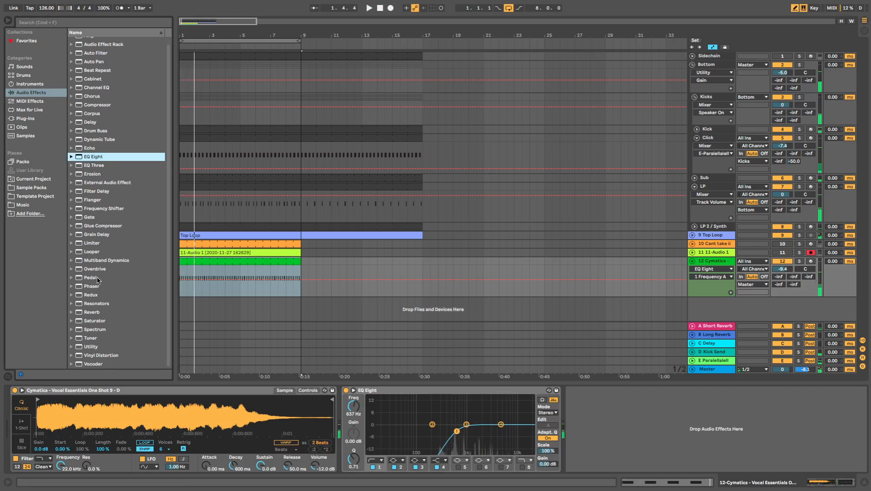
# - Add Reverb and Chorus after EQ Eight, with Chorus placed before Reverb in the chain
pyautogui.click(106, 317)
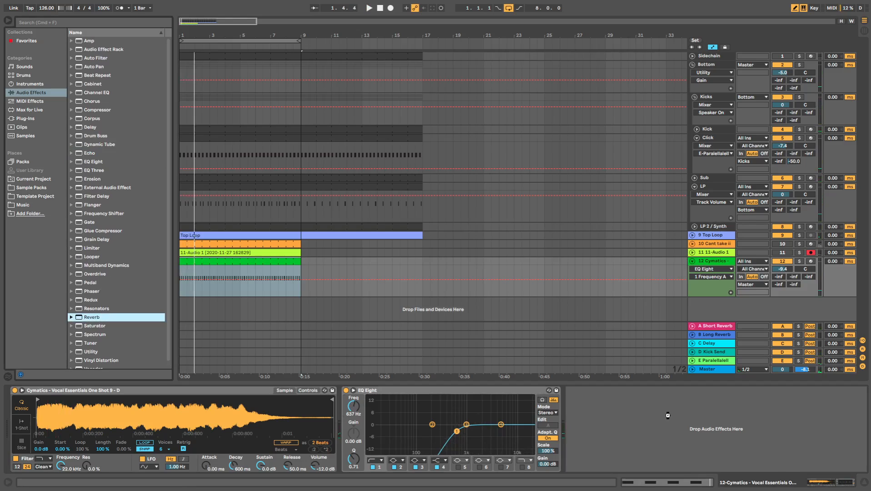
pyautogui.moveTo(667, 416); pyautogui.dragTo(679, 429)
pyautogui.click(96, 101)
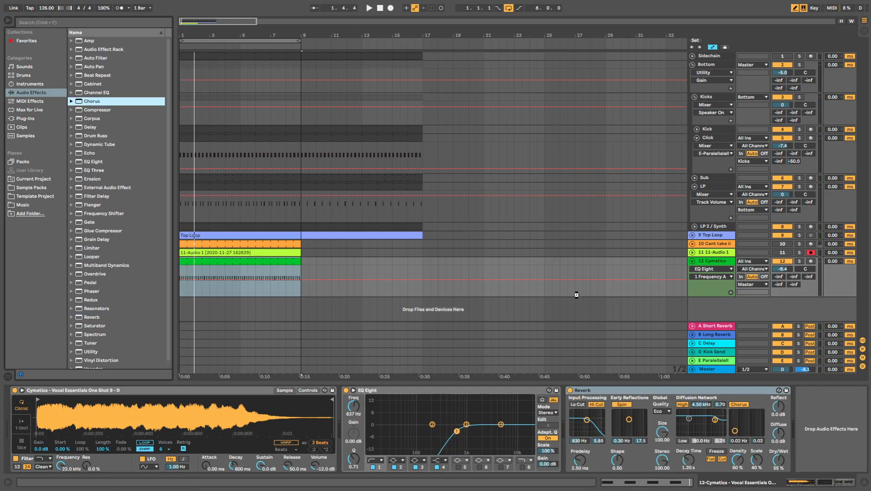
pyautogui.moveTo(576, 294); pyautogui.dragTo(823, 432)
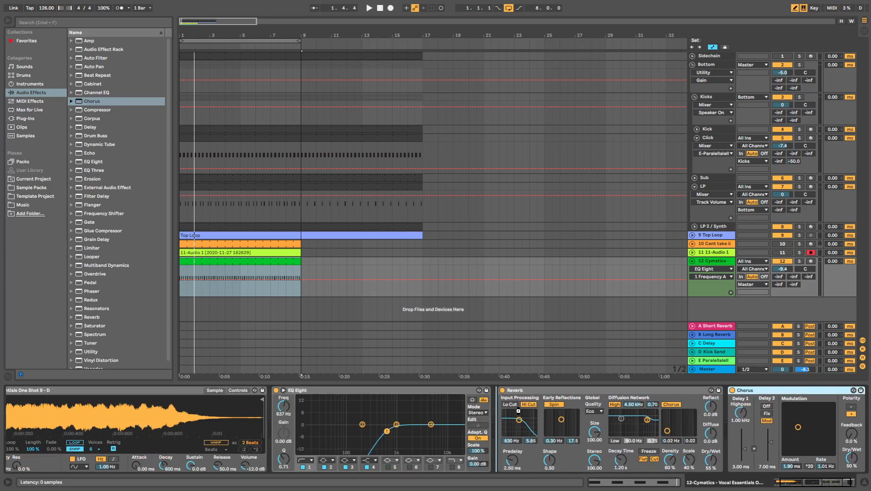
pyautogui.moveTo(518, 412); pyautogui.dragTo(519, 411)
# - Play the vocal shot with the beat and switch off the Reverb and Chorus to compare the sound
pyautogui.press('space')
pyautogui.press('space')
pyautogui.click(641, 390)
pyautogui.press('space')
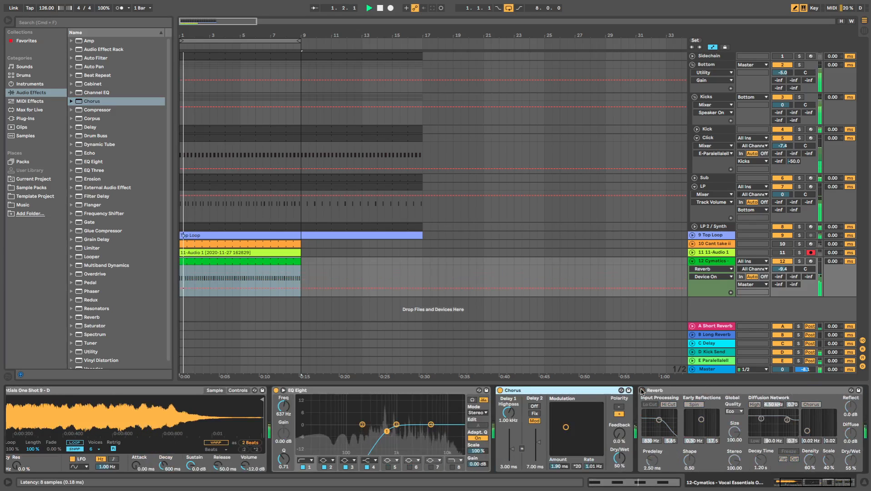
pyautogui.click(500, 391)
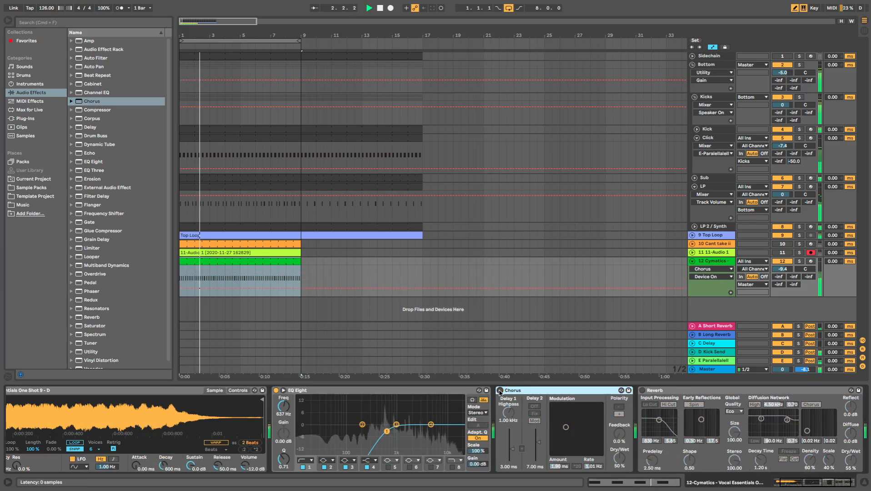
# - Switch the Chorus and Reverb back on and set the Chorus modulation to about 2.22 ms at 0.86 Hz
pyautogui.click(500, 391)
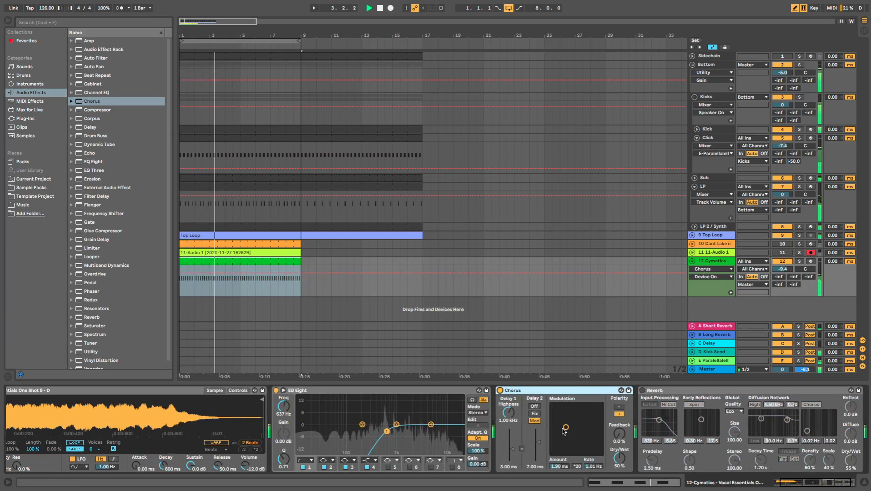
pyautogui.moveTo(563, 429); pyautogui.dragTo(561, 427)
pyautogui.click(641, 390)
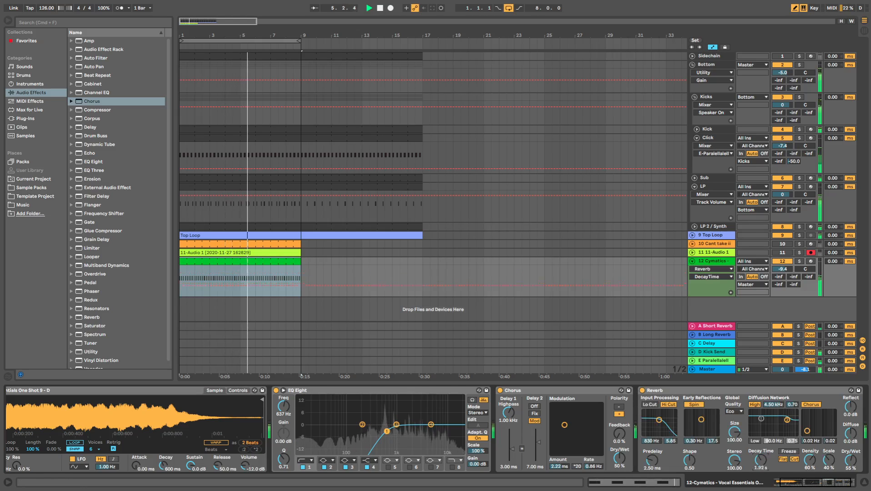
# - Set the Reverb to about 2.89 s decay and High quality, and enable its input low cut with the filter at about 4.32 kHz
pyautogui.moveTo(760, 463); pyautogui.dragTo(760, 450)
pyautogui.click(734, 411)
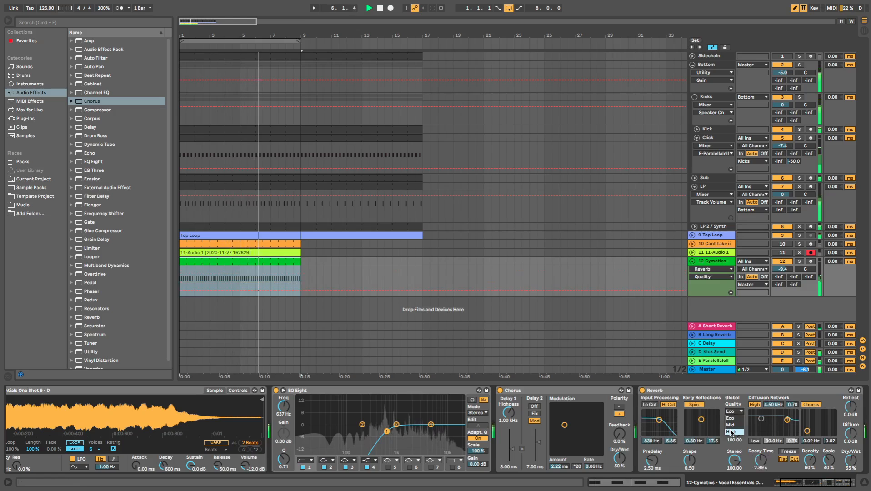
pyautogui.click(731, 433)
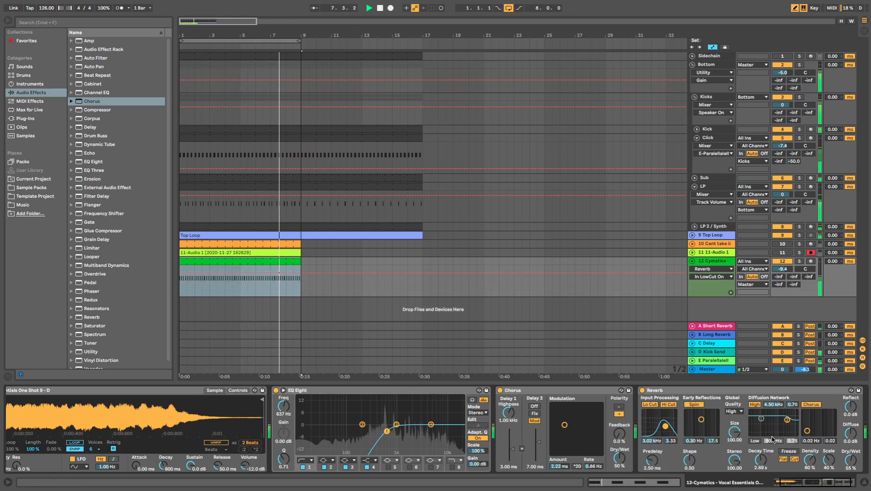
pyautogui.moveTo(665, 426); pyautogui.dragTo(670, 426)
pyautogui.press('space')
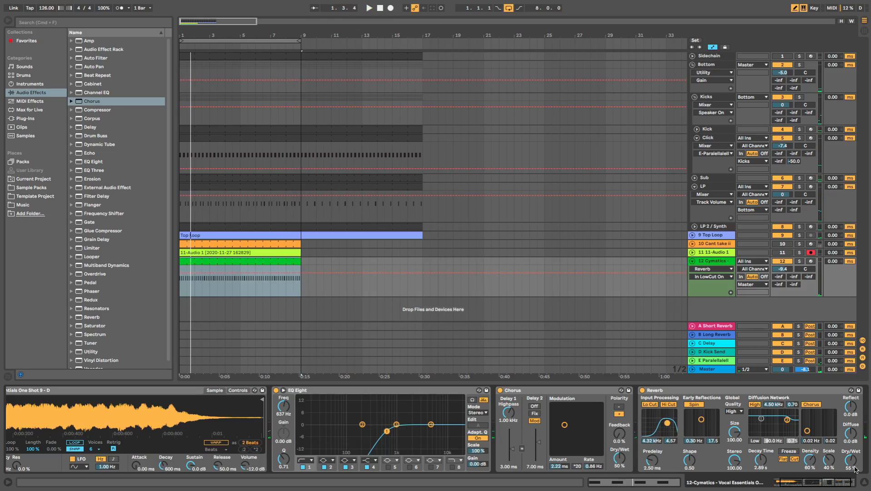
# - Set the Reverb's decay time to about 3.03 s and its size to about 11.91 while listening with the beat
pyautogui.press('space')
pyautogui.moveTo(760, 460); pyautogui.dragTo(761, 459)
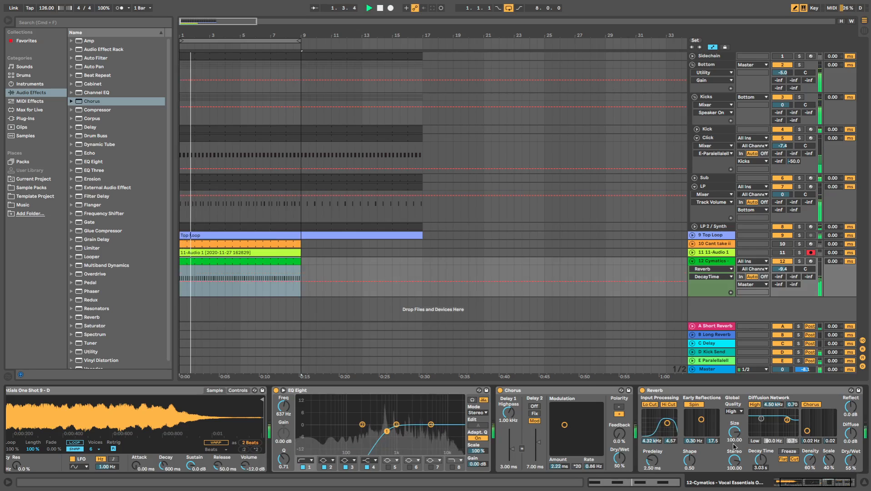
pyautogui.moveTo(731, 429); pyautogui.dragTo(731, 434)
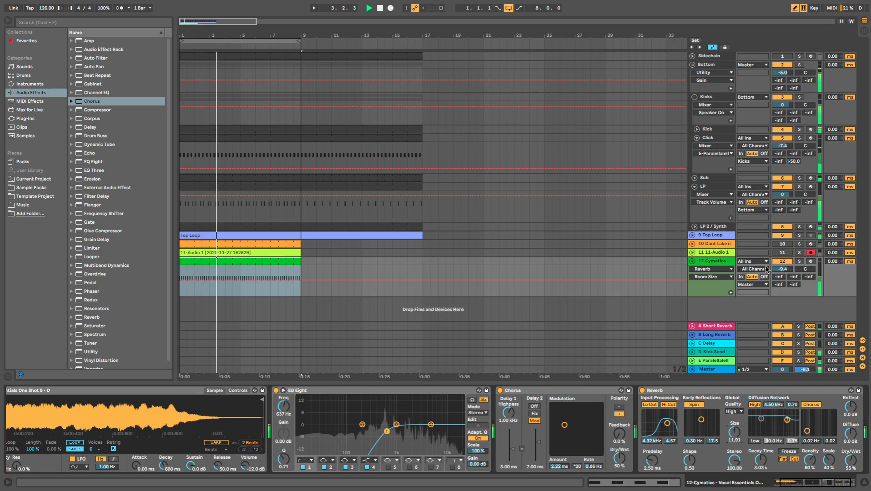
pyautogui.press('space')
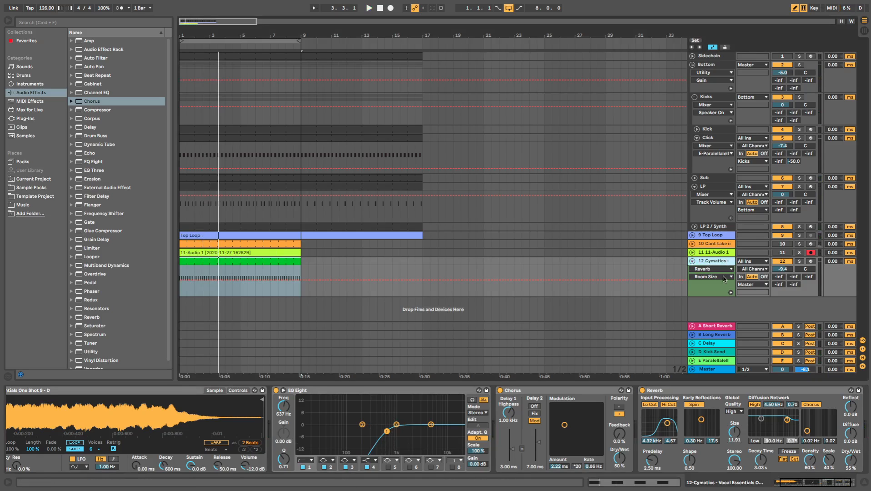
# - Add Delay after the Reverb, with its filter at about 4.17 kHz and Dry/Wet at 16%
pyautogui.scroll(-1, 94, 258)
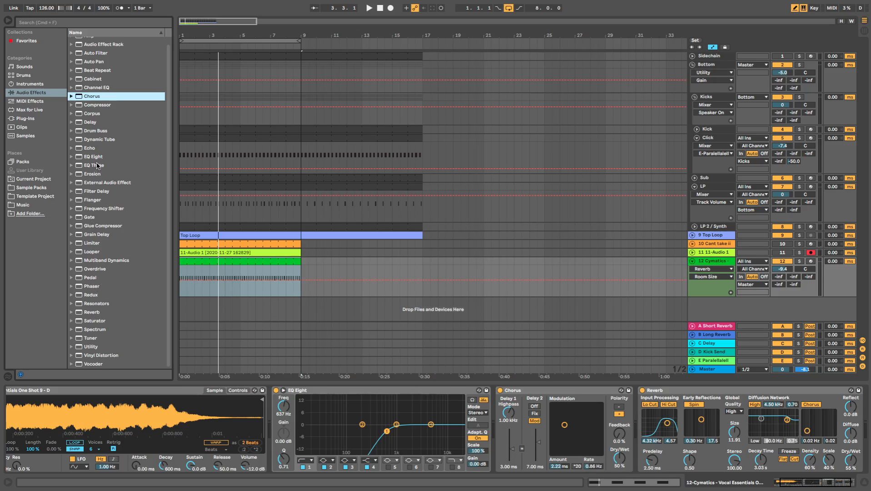
pyautogui.scroll(1, 102, 130)
pyautogui.click(103, 128)
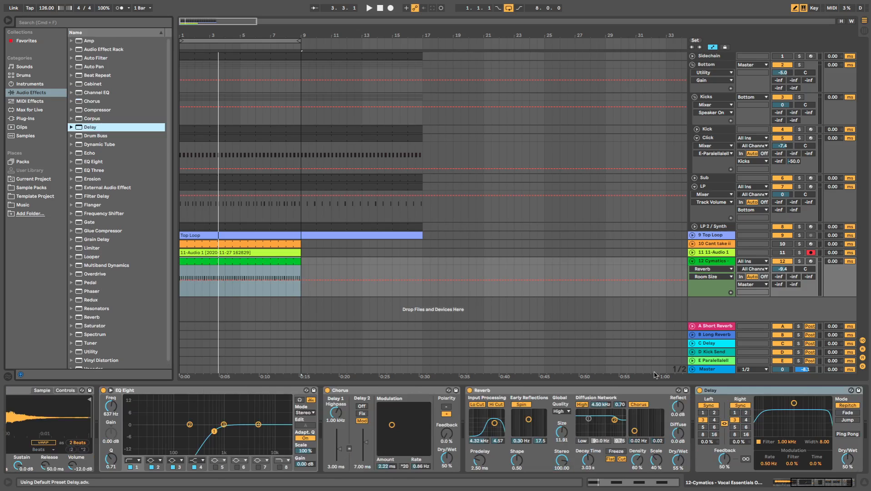
pyautogui.moveTo(796, 403); pyautogui.dragTo(810, 418)
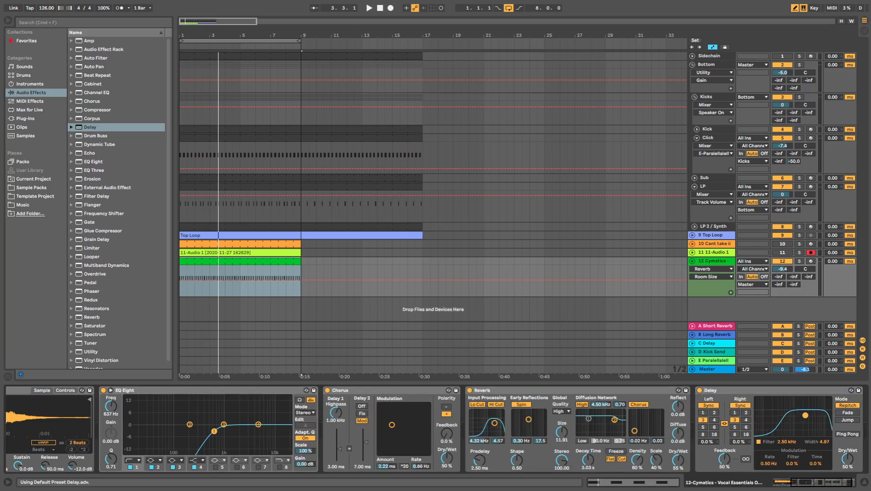
pyautogui.press('space')
pyautogui.moveTo(851, 458); pyautogui.dragTo(851, 474)
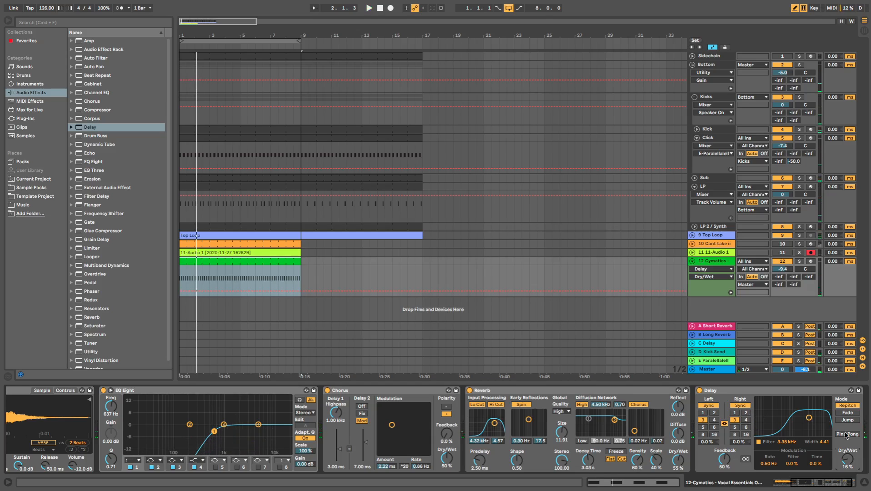
pyautogui.moveTo(809, 418); pyautogui.dragTo(811, 417)
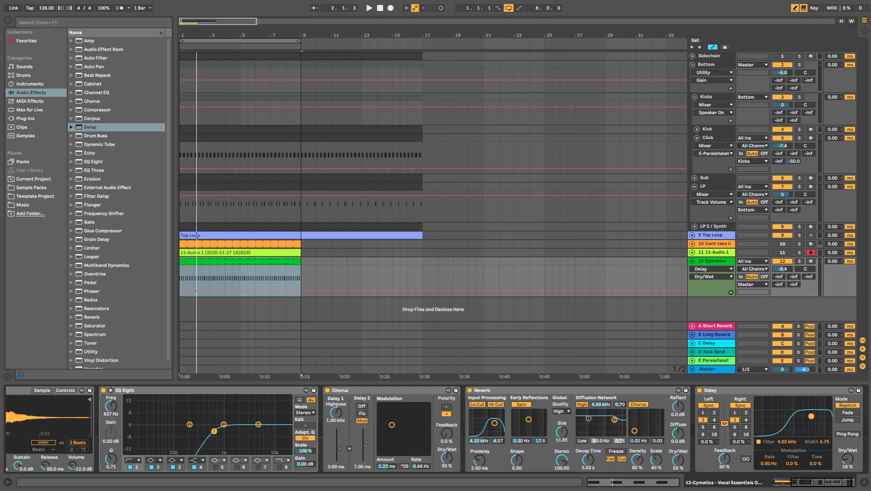
# - Unlink the Delay's channels and set the times to 4 sixteenths left and 2 sixteenths right
pyautogui.click(743, 413)
pyautogui.click(726, 424)
pyautogui.click(714, 420)
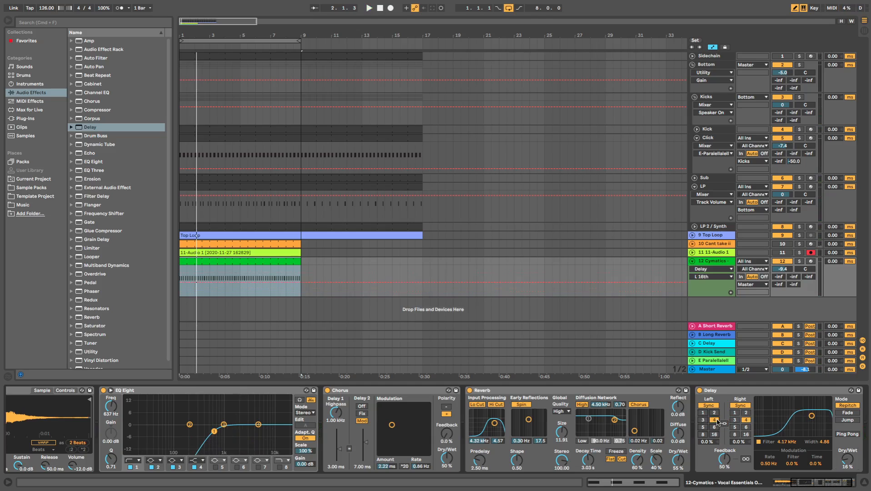
pyautogui.press('space')
pyautogui.click(745, 413)
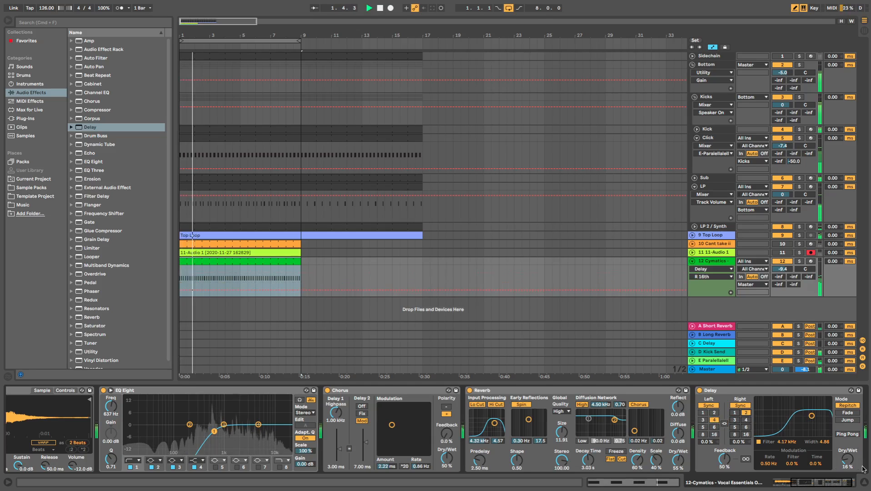
# - Enable Ping Pong on the Delay with Dry/Wet at 36%, and set the times to 3 sixteenths left and 6 right
pyautogui.moveTo(848, 459)
pyautogui.mouseDown()
pyautogui.moveTo(851, 437)
pyautogui.moveTo(848, 453)
pyautogui.mouseUp()
pyautogui.click(851, 436)
pyautogui.click(703, 420)
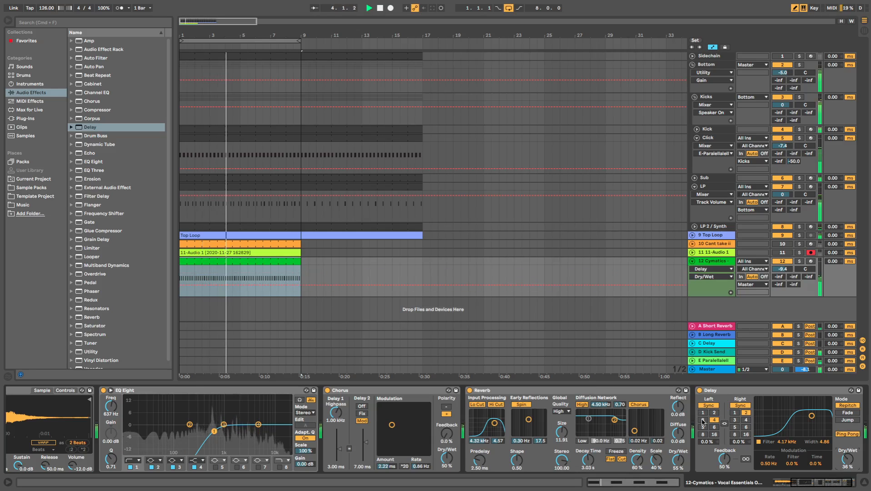
pyautogui.click(745, 428)
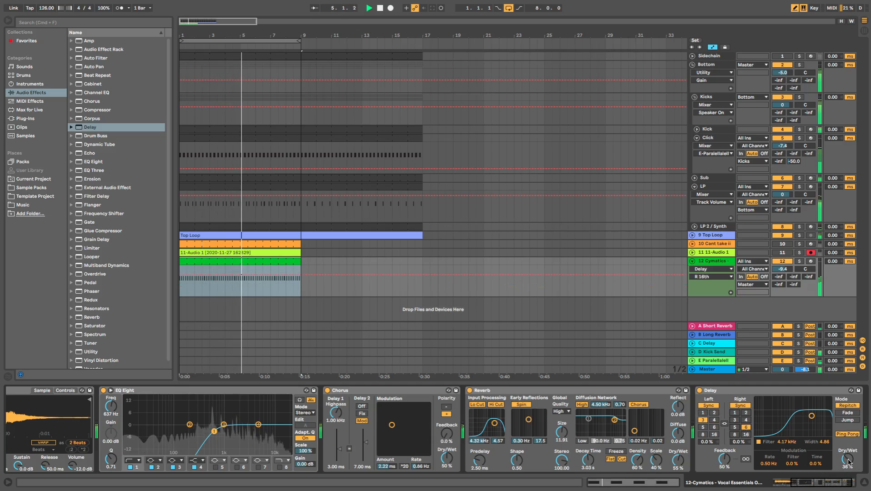
# - Set the Delay's feedback to about 68% and its Dry/Wet to 37%
pyautogui.moveTo(848, 460); pyautogui.dragTo(848, 452)
pyautogui.moveTo(724, 460); pyautogui.dragTo(724, 447)
pyautogui.moveTo(848, 459); pyautogui.dragTo(848, 465)
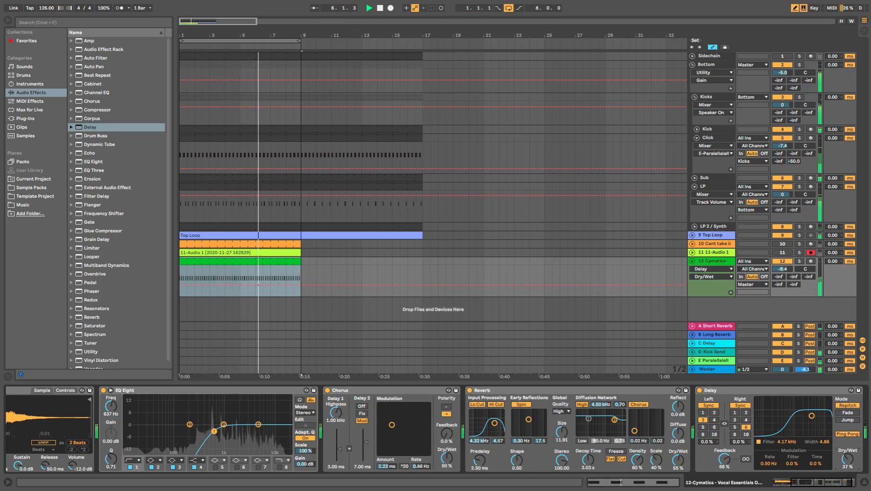
# - Delete the C3 note at 1.1.3 from the vocal shot's MIDI clip and play the revised pattern
pyautogui.hotkey('shift', 'Tab')
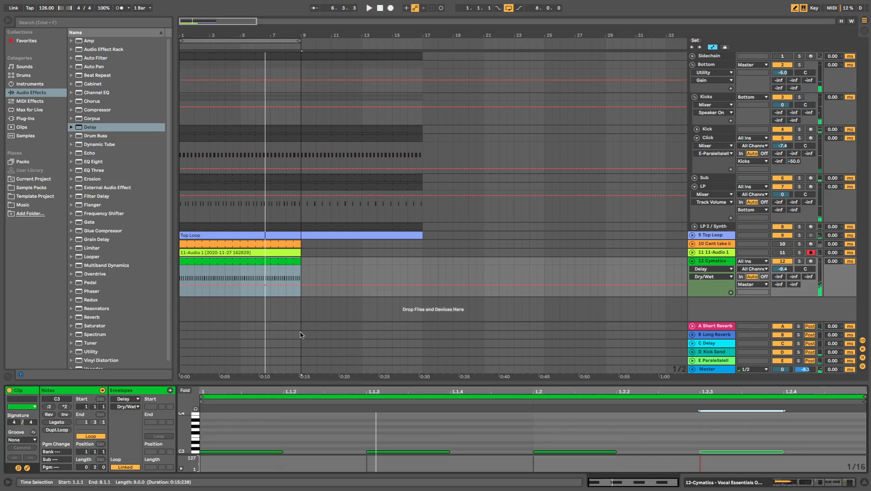
pyautogui.press('space')
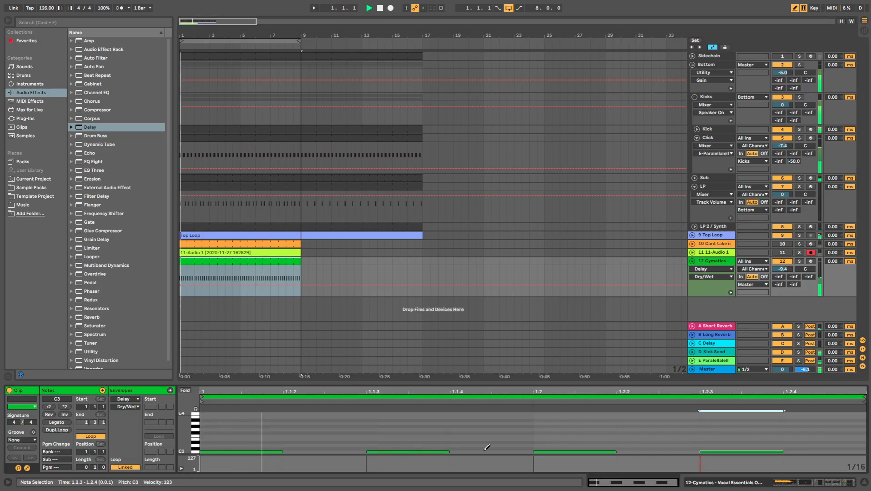
pyautogui.press('space')
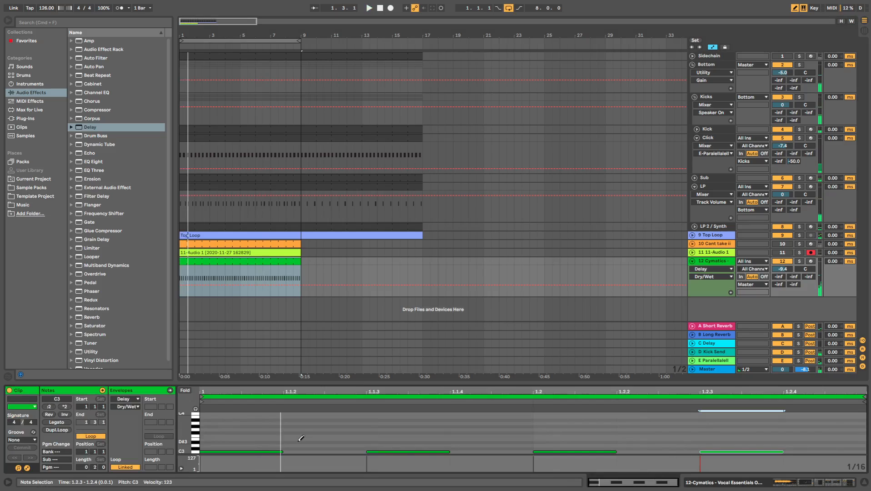
pyautogui.click(409, 451)
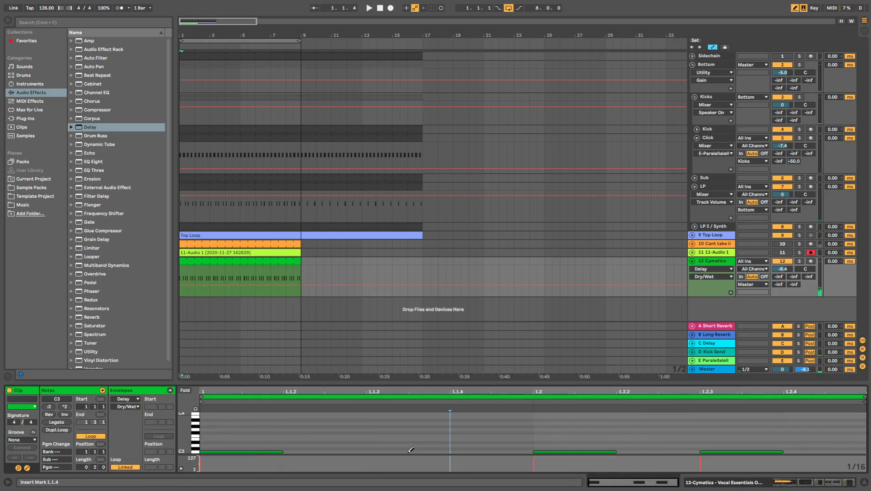
pyautogui.press('space')
# - Lengthen the amplitude envelope release of the vocal one-shot instrument to about 1.17 s during playback
pyautogui.click(727, 485)
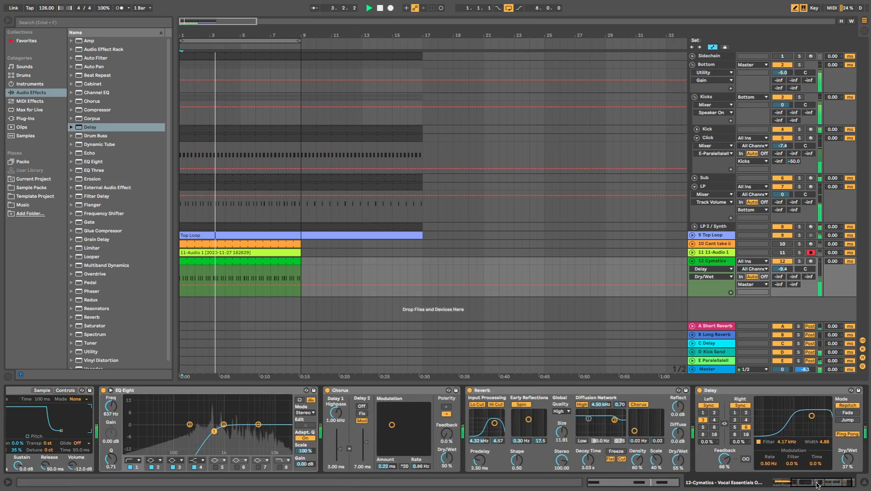
pyautogui.hscroll(-5, 271, 424)
pyautogui.press('space')
pyautogui.moveTo(304, 430); pyautogui.dragTo(317, 430)
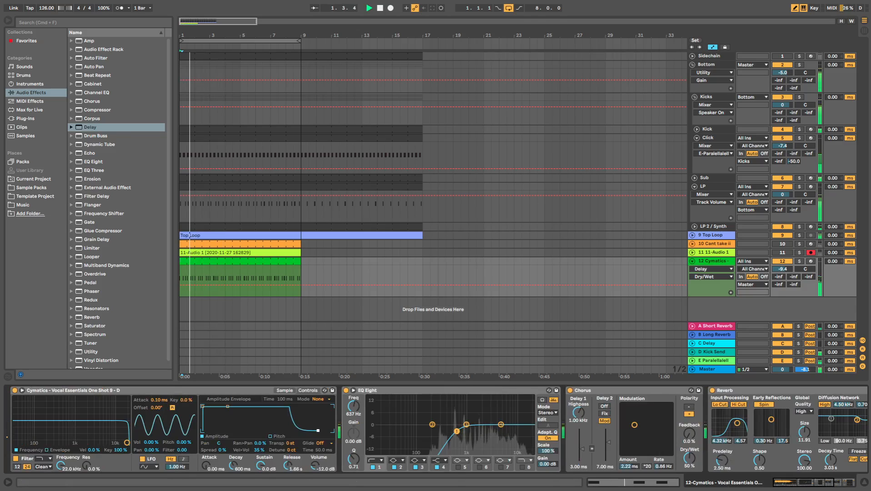
# - Move the vocal shot clip's start marker to 1.1.2 and play it with the beat
pyautogui.click(259, 260)
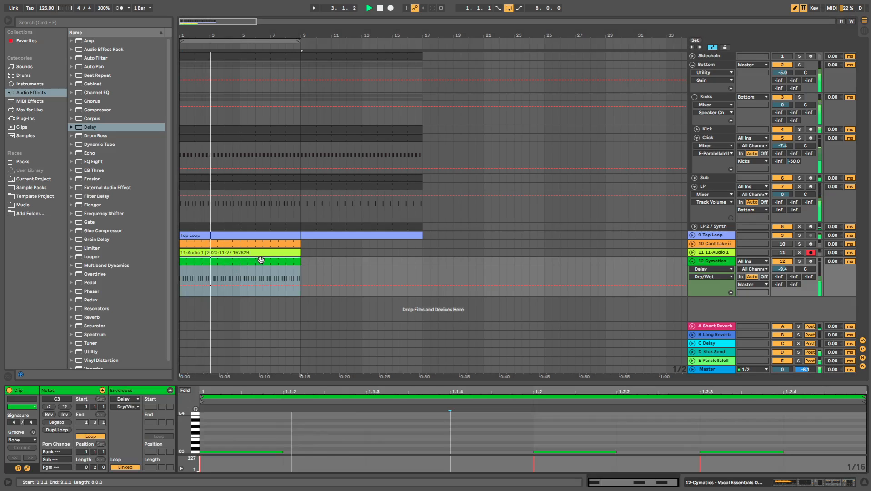
pyautogui.click(268, 402)
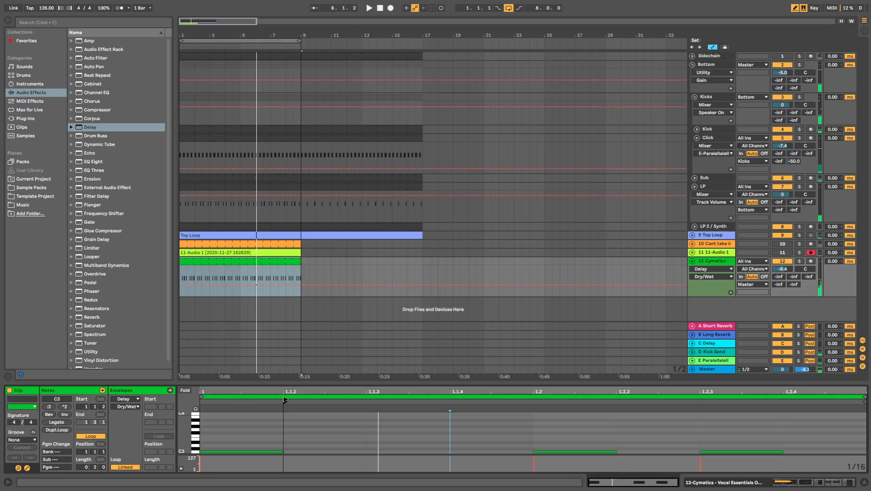
pyautogui.press('space')
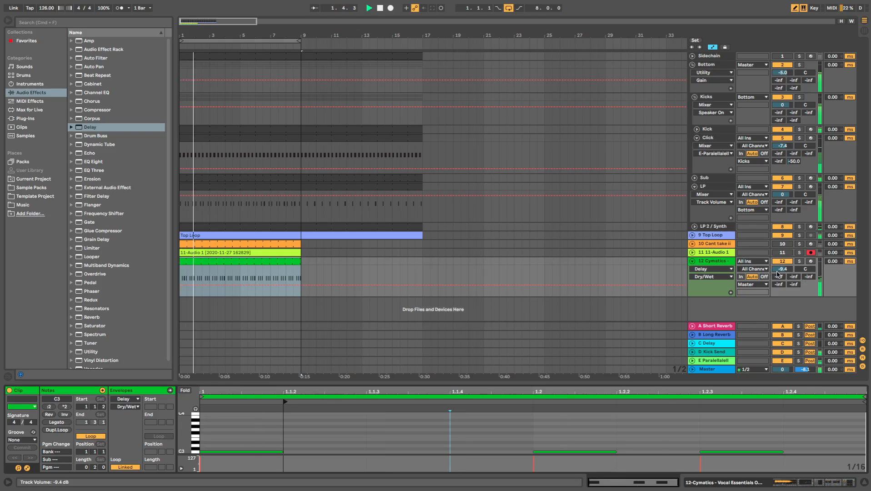
# - Set the vocal shot track's volume to -8.7 dB and extend the clip's first C3 note to 1.1.3
pyautogui.moveTo(778, 271); pyautogui.dragTo(777, 268)
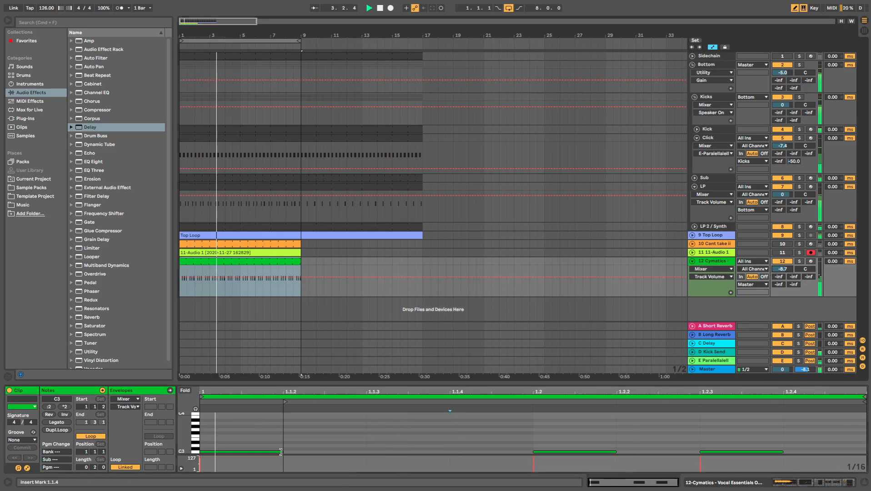
pyautogui.moveTo(280, 451); pyautogui.dragTo(364, 451)
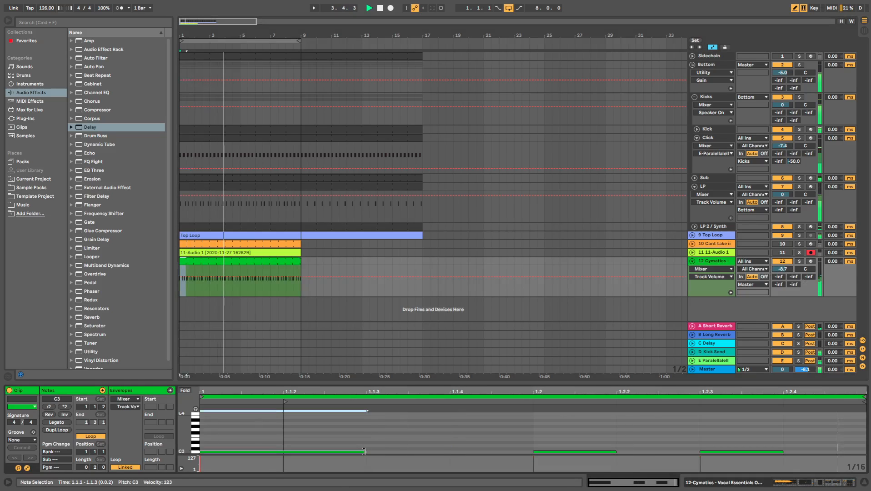
pyautogui.press('super+alt+l')
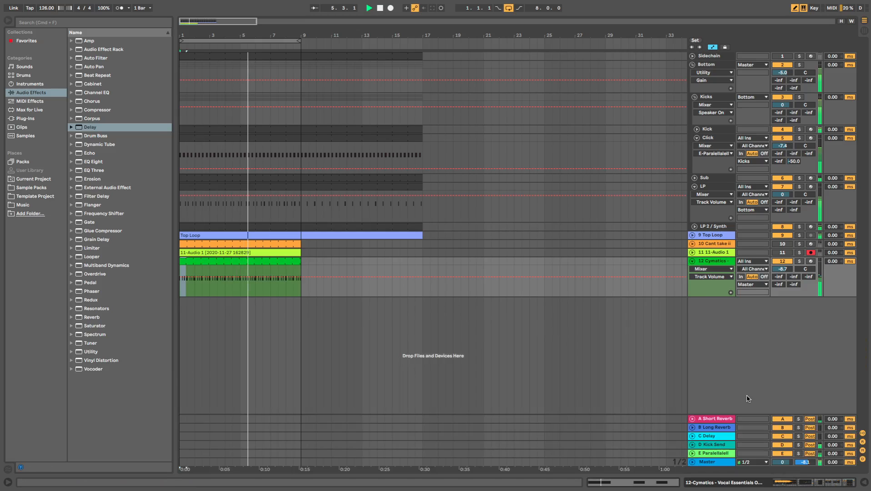
# - Show the vocal shot track's devices and raise the track volume to -7.2 dB
pyautogui.doubleClick(726, 263)
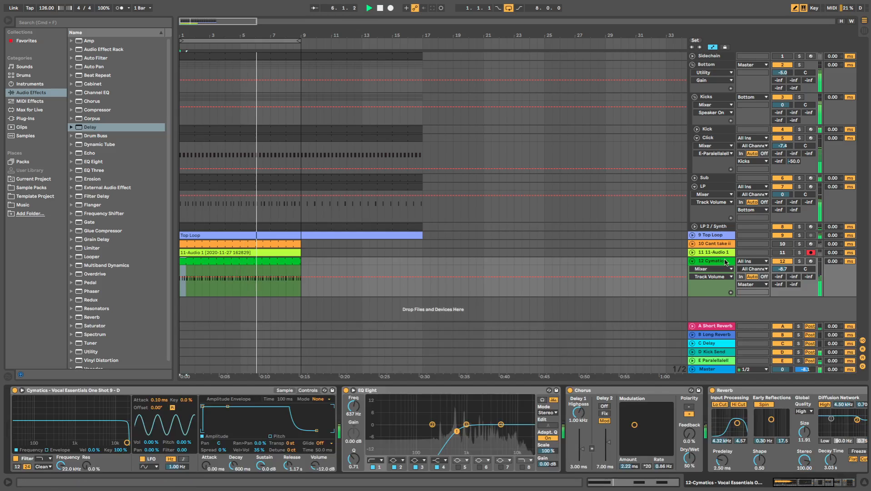
pyautogui.moveTo(780, 271); pyautogui.dragTo(780, 264)
pyautogui.press('Return')
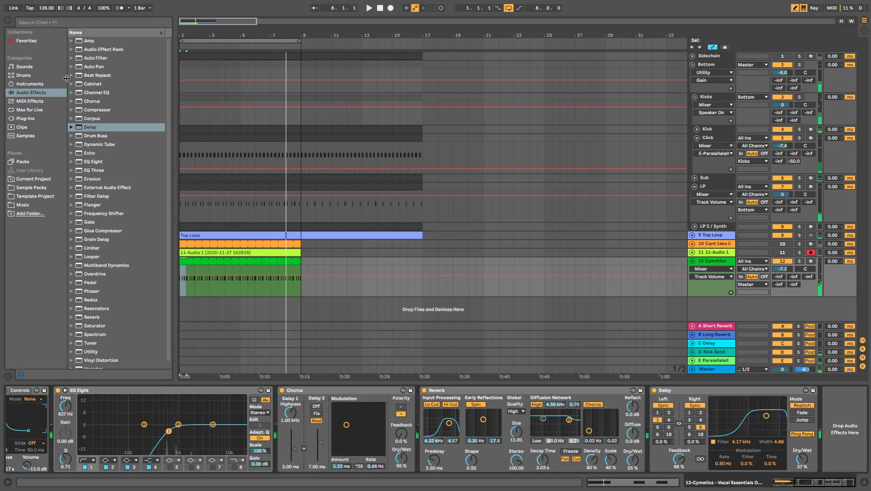
# - Add Compressor after the Delay and enable its sidechain with the Sidechain track as the audio source
pyautogui.click(117, 110)
pyautogui.press('Return')
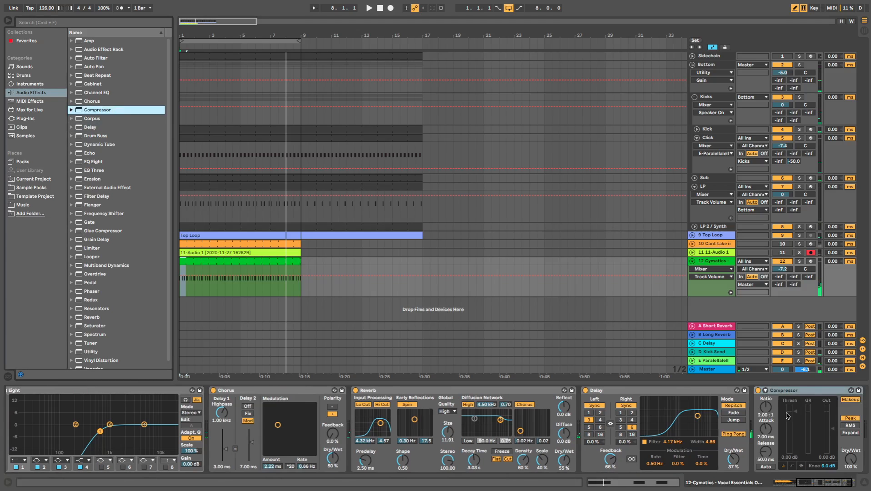
pyautogui.click(765, 400)
pyautogui.click(772, 413)
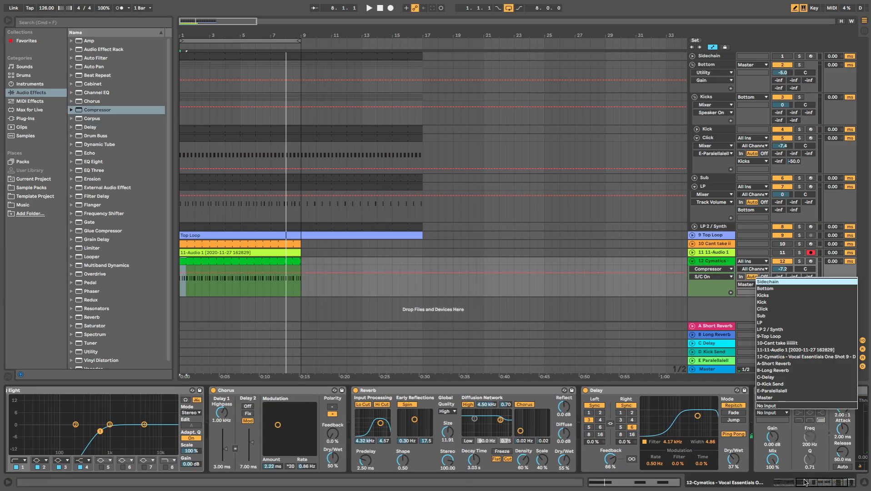
pyautogui.moveTo(806, 483); pyautogui.dragTo(837, 485)
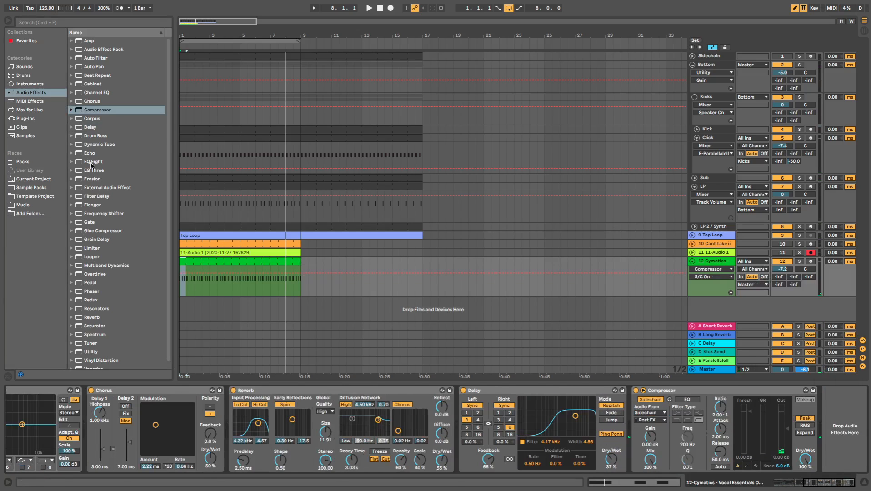
# - Set the vocal shot compressor's threshold to -28.1 dB, ratio to 3.71:1 and attack to 0.01 ms while playing the beat
pyautogui.click(98, 68)
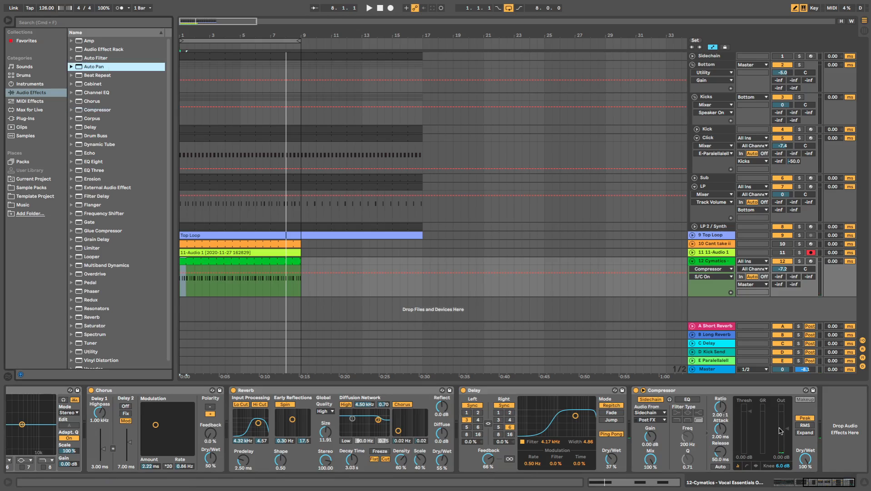
pyautogui.moveTo(751, 420)
pyautogui.mouseDown()
pyautogui.moveTo(749, 435)
pyautogui.moveTo(720, 444)
pyautogui.moveTo(750, 440)
pyautogui.moveTo(750, 450)
pyautogui.moveTo(750, 430)
pyautogui.moveTo(750, 438)
pyautogui.mouseUp()
pyautogui.press('space')
pyautogui.press('space')
pyautogui.press('space')
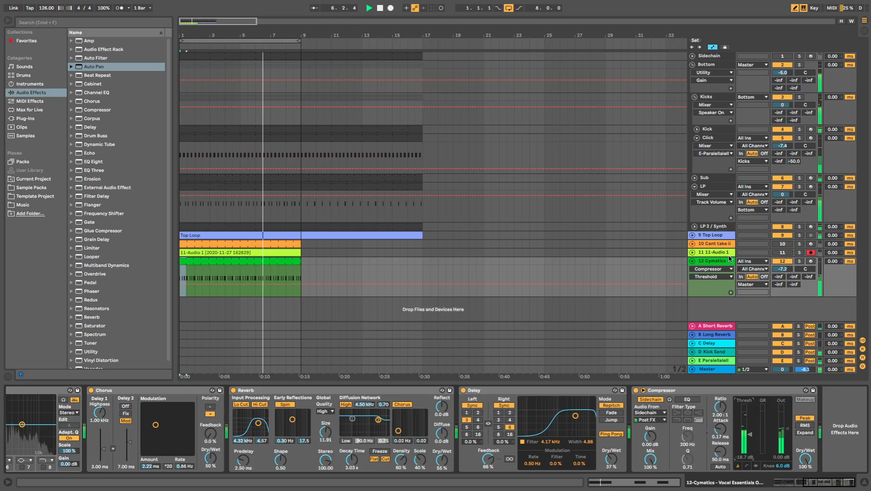
pyautogui.moveTo(721, 430); pyautogui.dragTo(749, 440)
pyautogui.moveTo(720, 407); pyautogui.dragTo(721, 397)
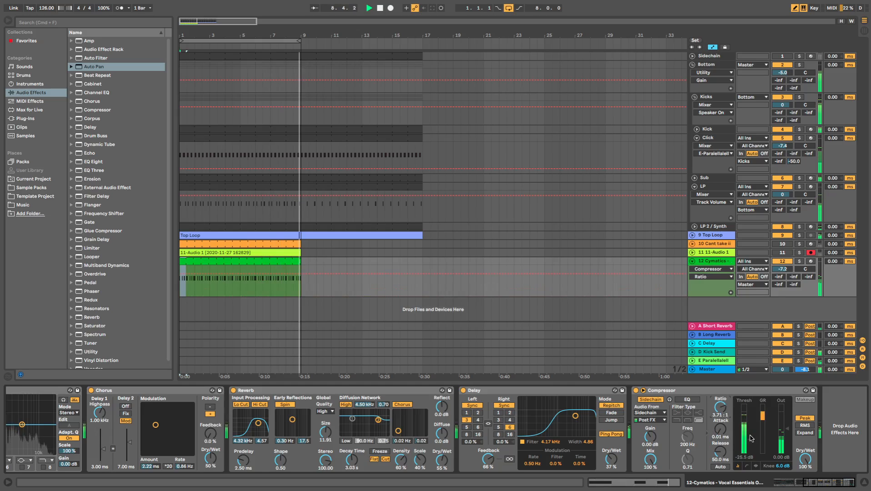
pyautogui.moveTo(751, 438); pyautogui.dragTo(751, 441)
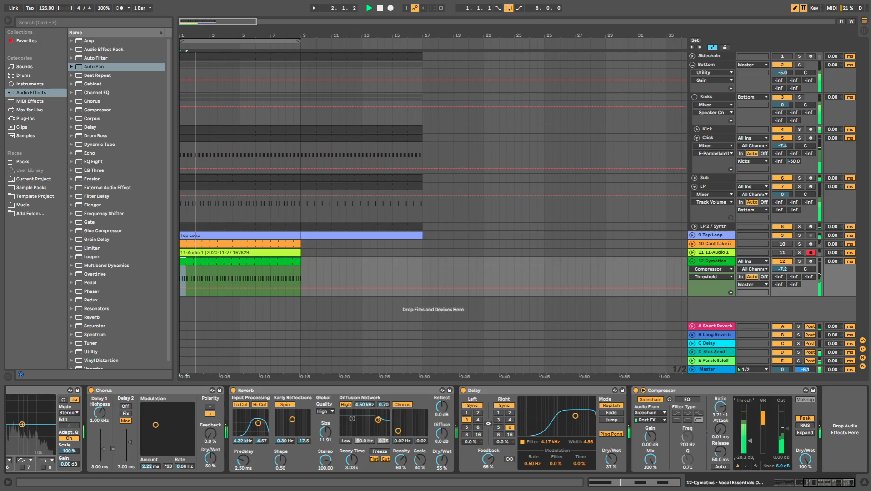
pyautogui.press('space')
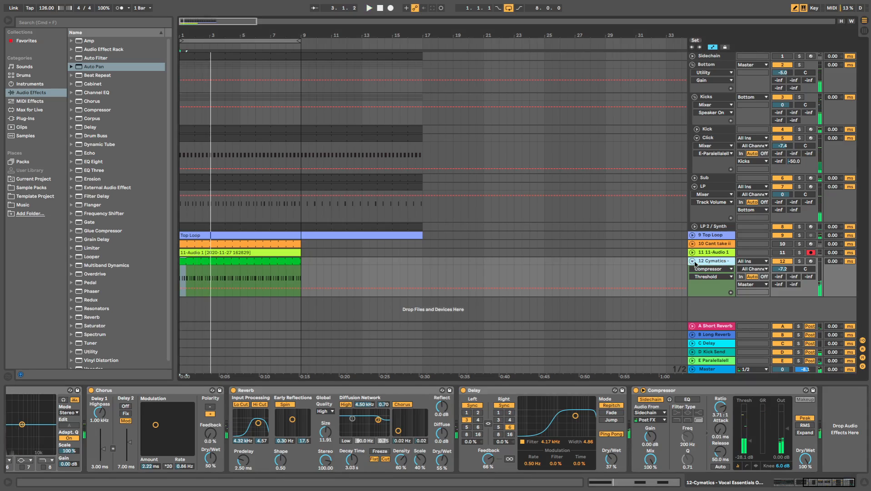
# - Set up an audio export of track 12-Cymatics starting at 1.1.1 with a render length of 8.0.0
pyautogui.click(710, 270)
pyautogui.click(710, 272)
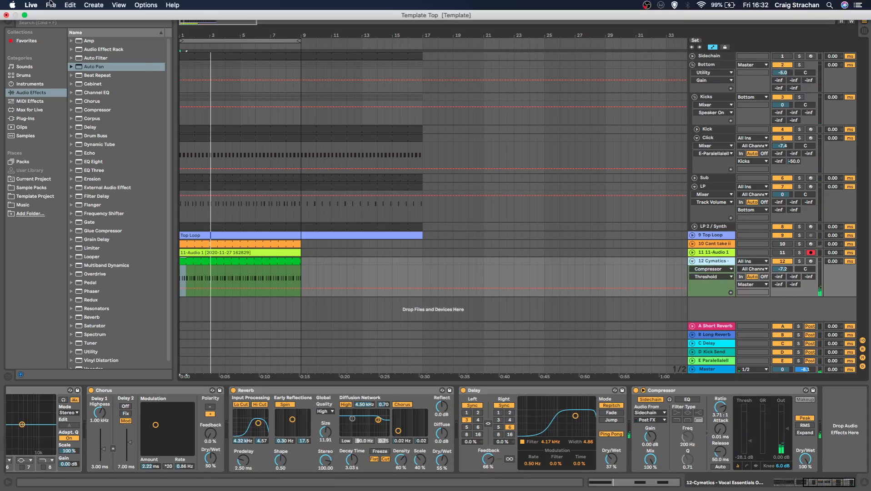
pyautogui.click(51, 4)
pyautogui.click(82, 125)
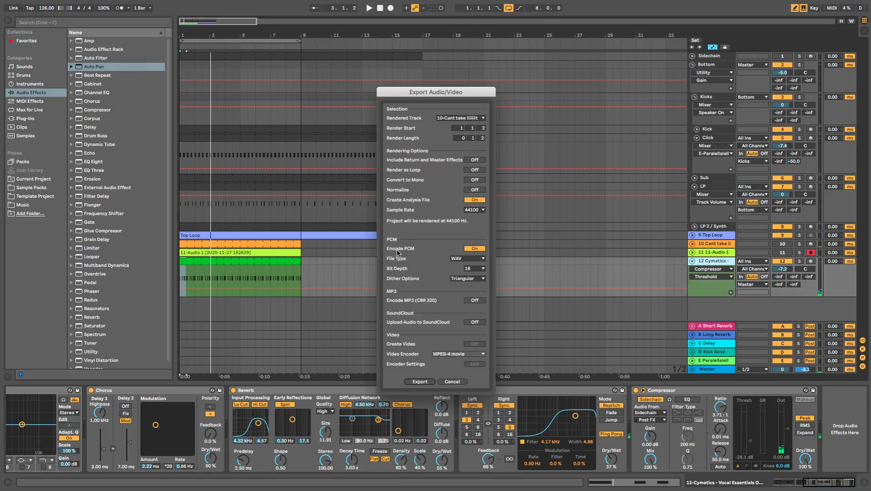
pyautogui.click(451, 119)
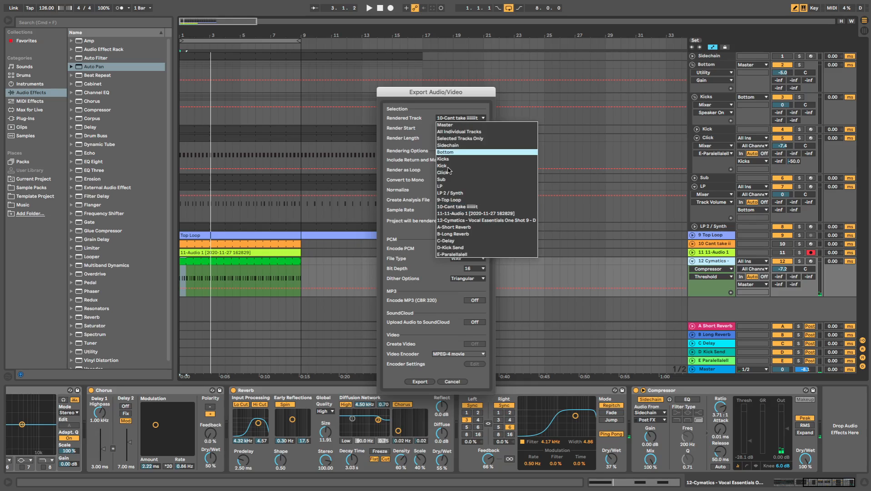
pyautogui.click(459, 220)
pyautogui.click(461, 137)
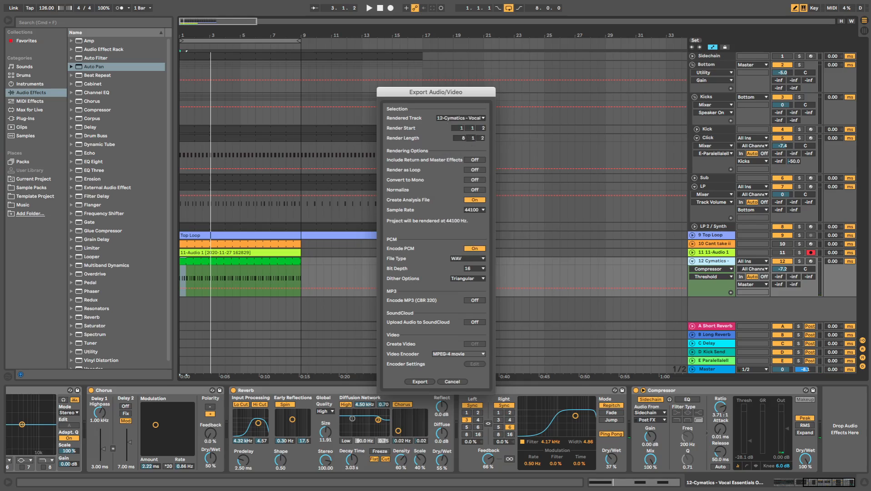
pyautogui.click(483, 129)
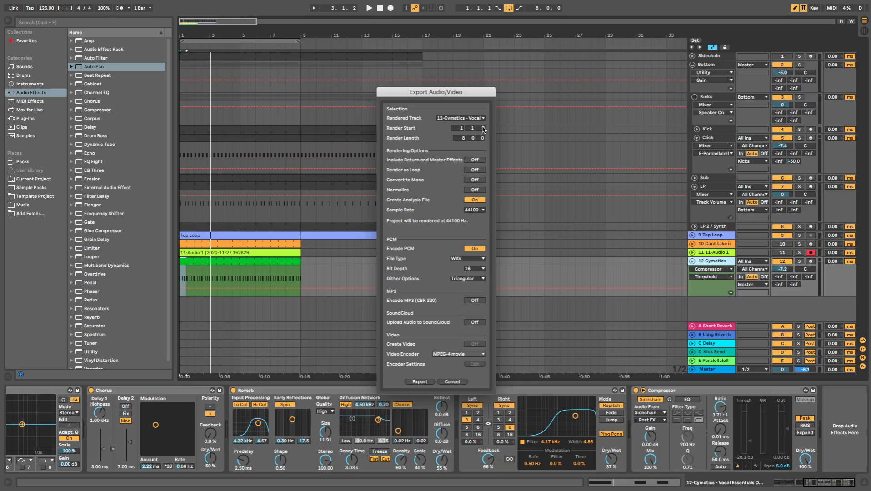
# - Export the audio file as "Vox Export" into the Template Project folder
pyautogui.click(426, 382)
pyautogui.press('Return')
pyautogui.click(439, 137)
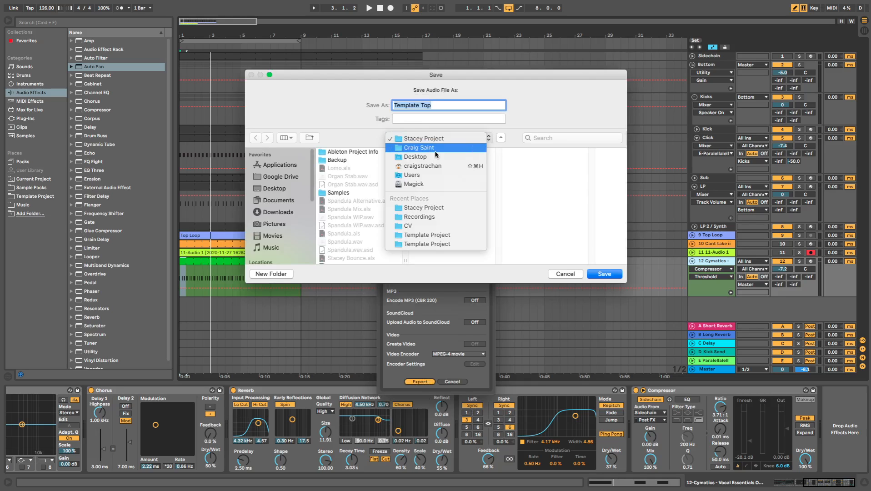
pyautogui.click(435, 152)
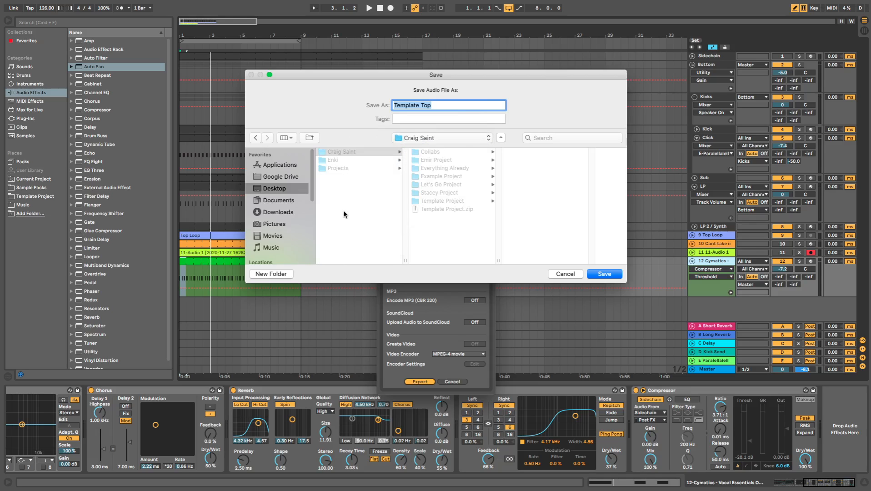
pyautogui.click(473, 201)
pyautogui.click(441, 104)
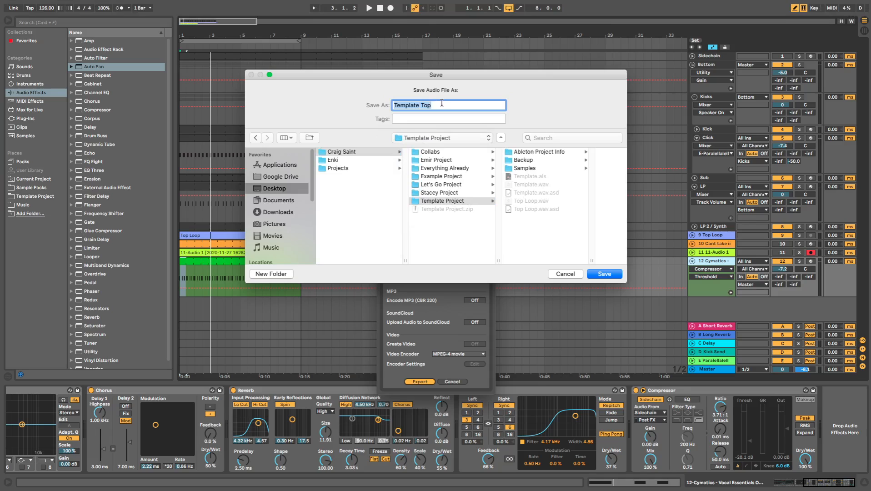
pyautogui.write('Vox Export')
pyautogui.press('Return')
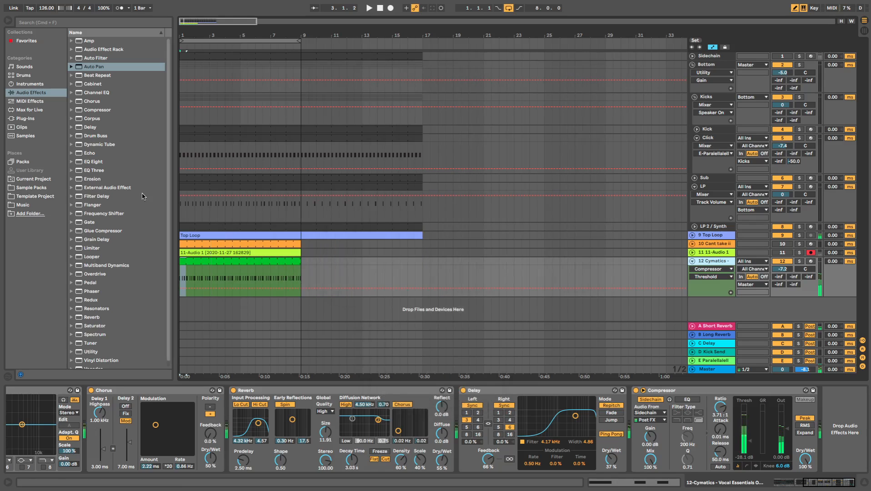
# - Place Vox Export.wav from Template Project on a new audio track at bar 1 and deactivate the original vocal shot track
pyautogui.click(32, 205)
pyautogui.click(50, 196)
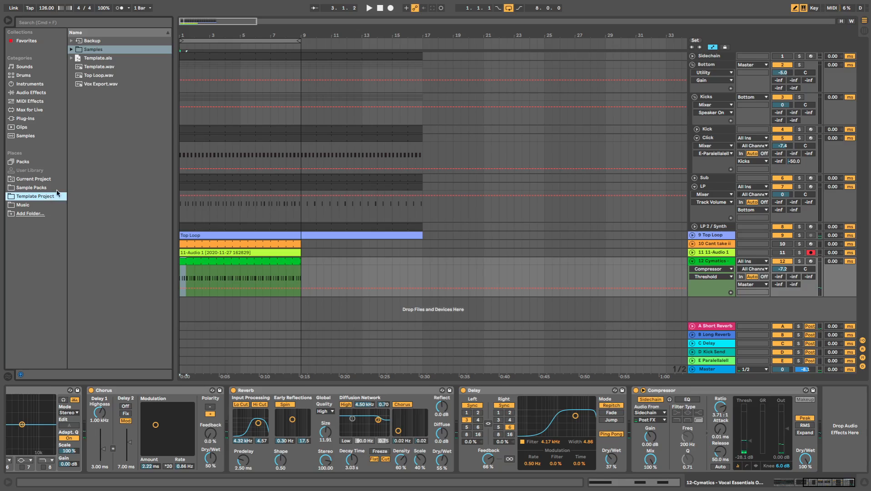
pyautogui.click(96, 84)
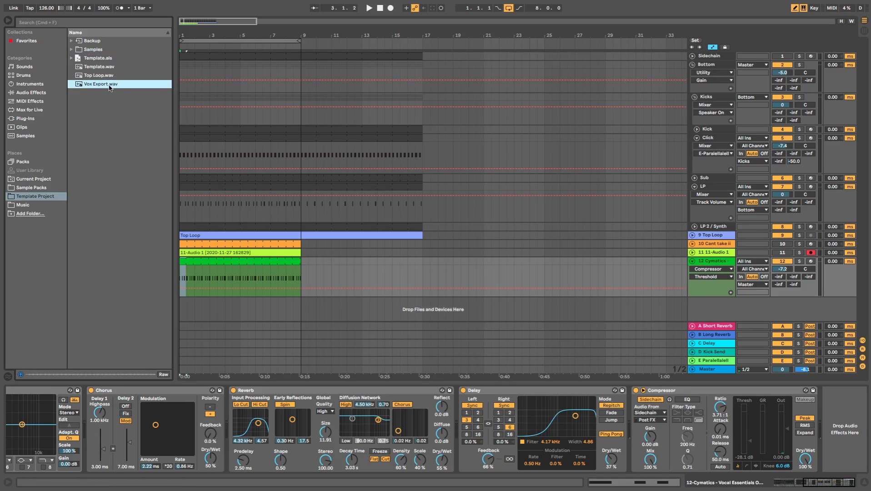
pyautogui.moveTo(109, 88); pyautogui.dragTo(229, 300)
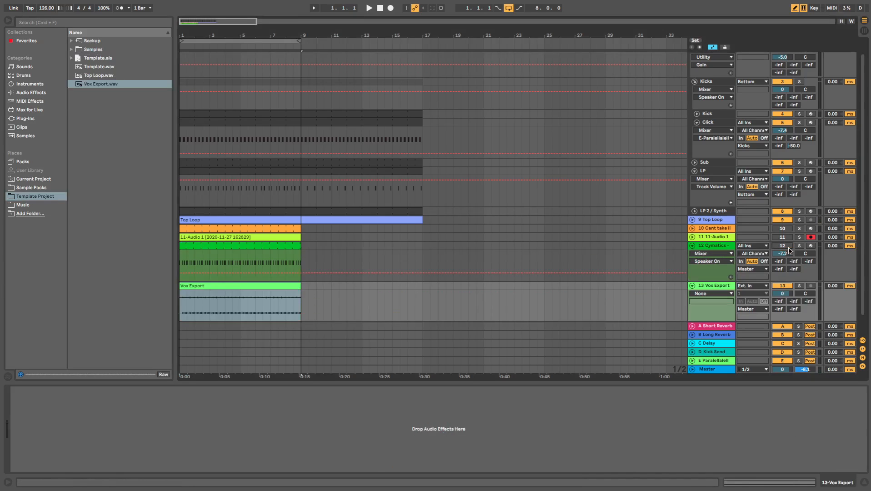
pyautogui.press('space')
pyautogui.press('space')
# - Loop the Vox Export clip from 2.1.1 over a length of 1.0.0 and play it with the beat
pyautogui.doubleClick(229, 300)
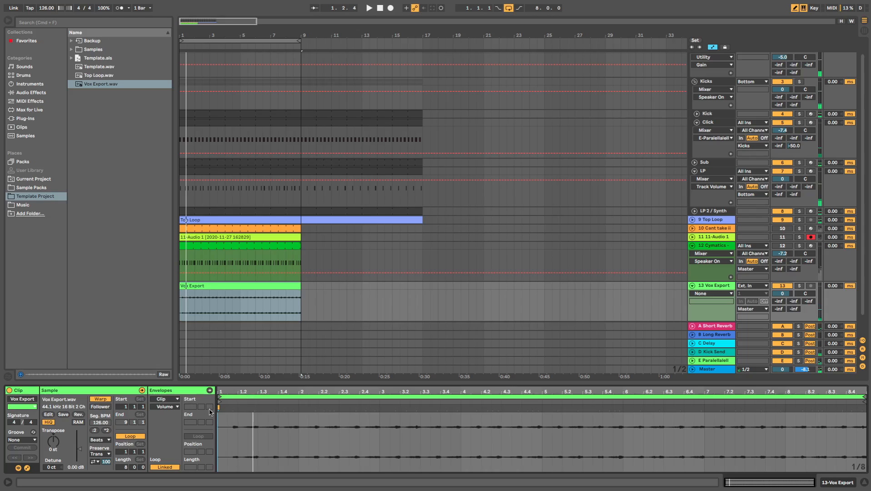
pyautogui.moveTo(219, 398)
pyautogui.mouseDown()
pyautogui.moveTo(321, 397)
pyautogui.moveTo(299, 397)
pyautogui.mouseUp()
pyautogui.press('space')
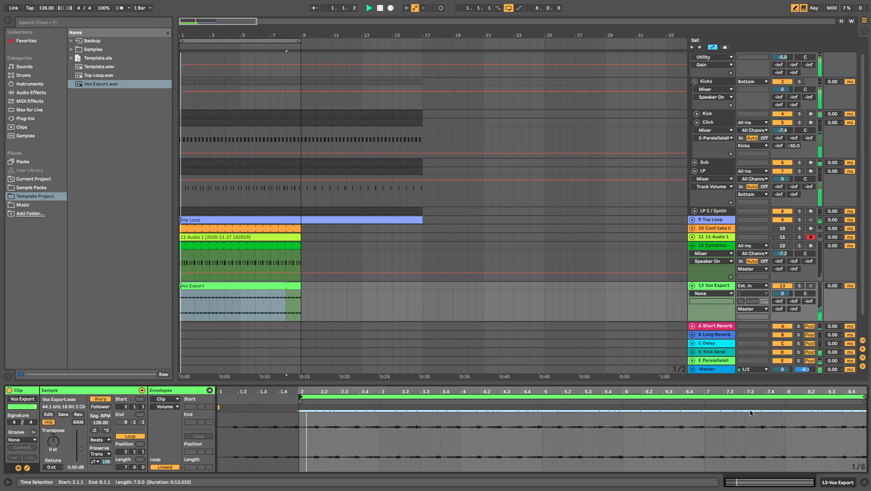
pyautogui.moveTo(865, 397); pyautogui.dragTo(379, 423)
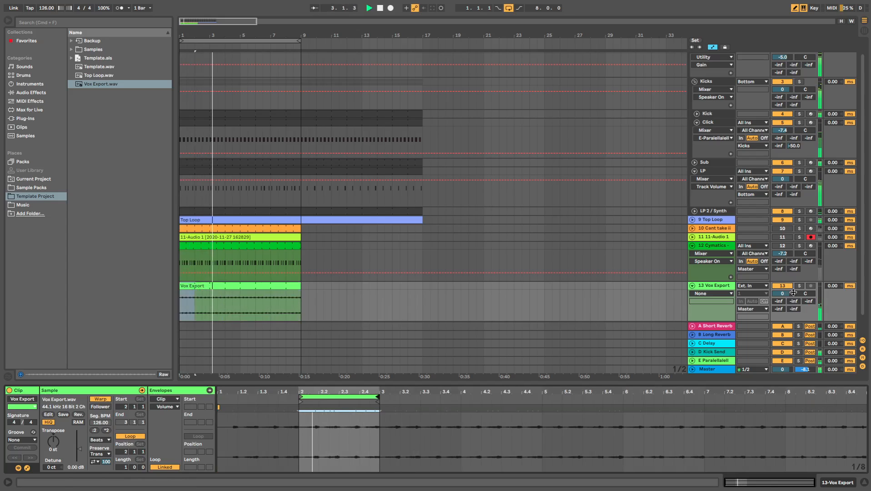
# - Set the Vox Export track's volume to -3.5 dB and fold the original vocal shot track
pyautogui.moveTo(783, 293); pyautogui.dragTo(782, 301)
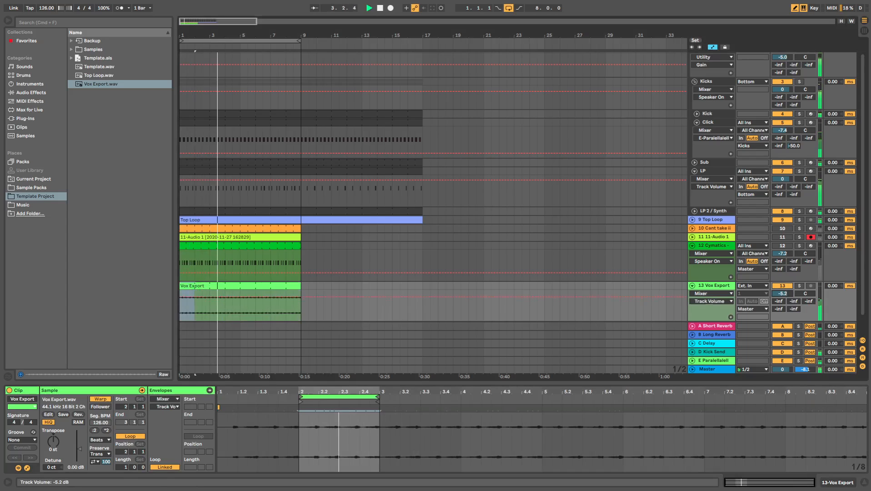
pyautogui.click(693, 285)
pyautogui.click(692, 245)
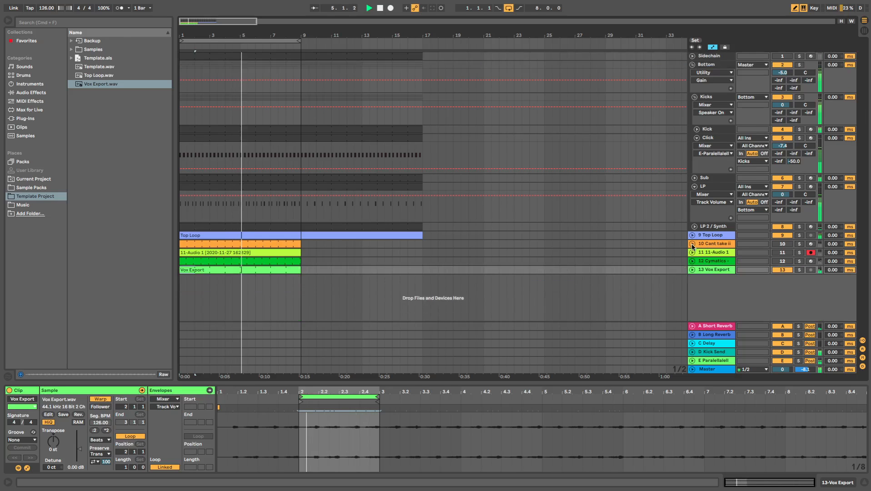
pyautogui.click(693, 270)
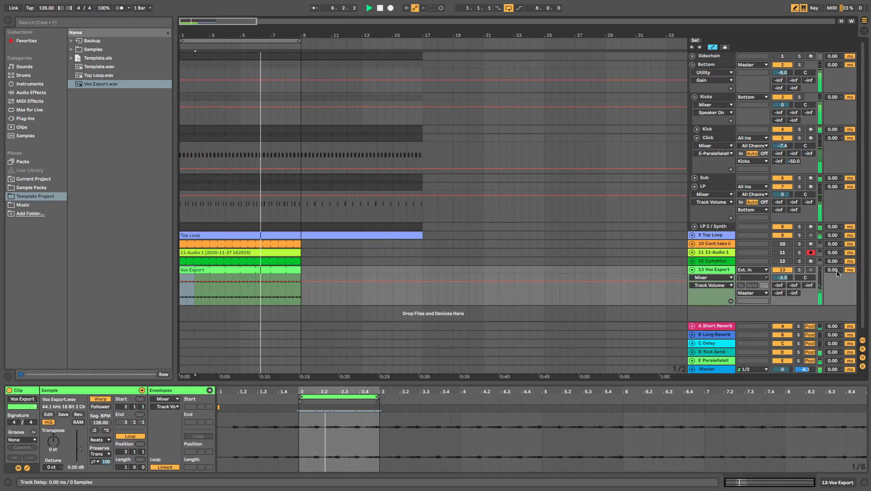
# - Change the Vox Export clip's warp mode to Complex Pro and play it with the beat
pyautogui.click(100, 440)
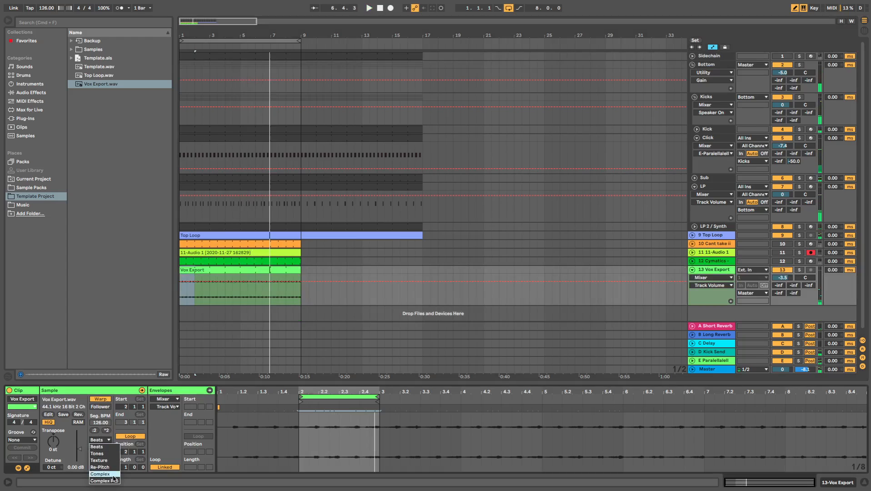
pyautogui.click(104, 481)
pyautogui.press('space')
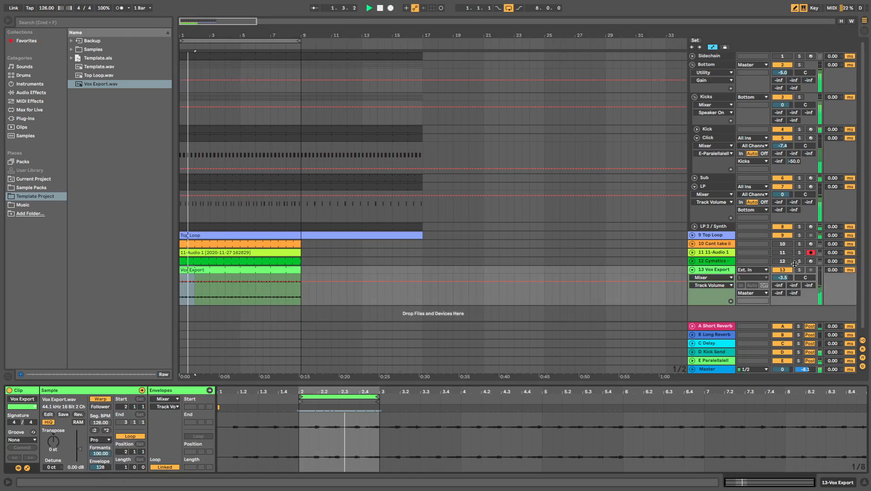
pyautogui.press('space')
# - Set the Vox Export track's send to A-Short Reverb to -3.0 dB during playback and fold the track
pyautogui.moveTo(780, 286); pyautogui.dragTo(780, 246)
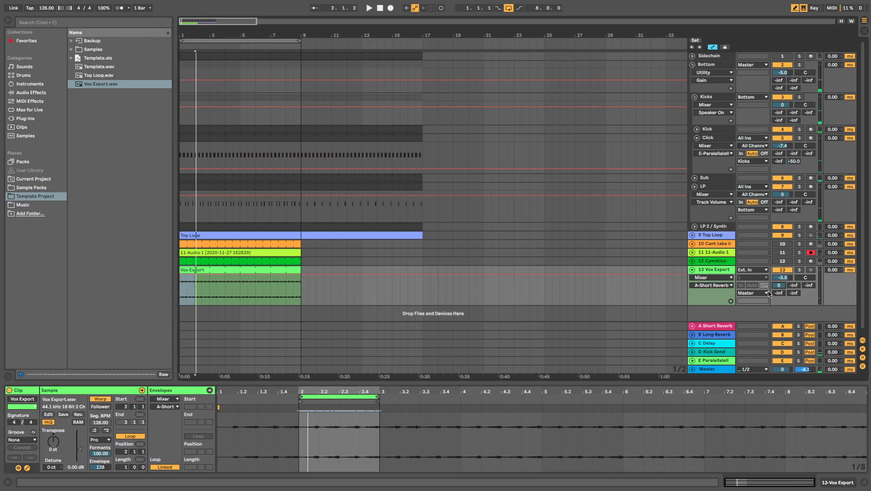
pyautogui.press('space')
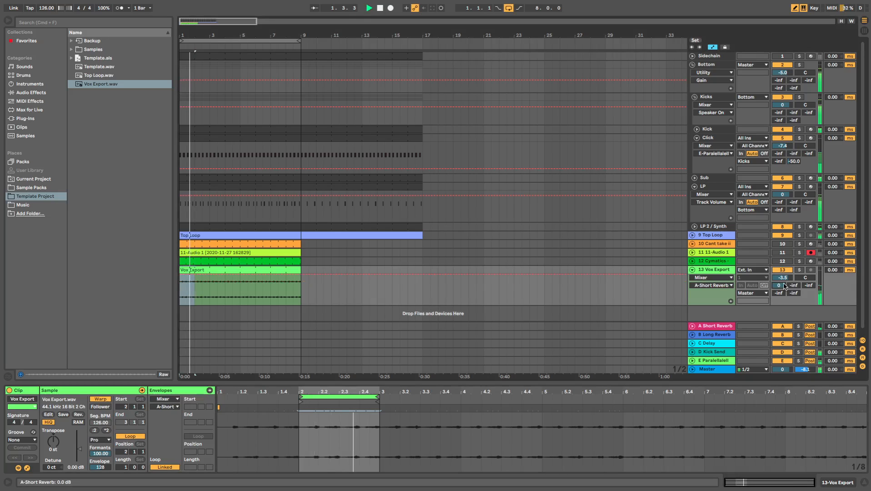
pyautogui.moveTo(783, 286); pyautogui.dragTo(782, 292)
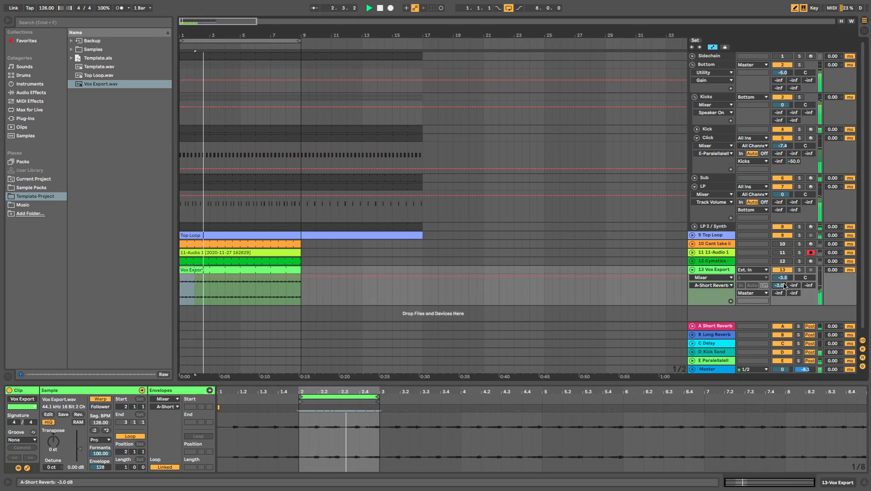
pyautogui.click(692, 270)
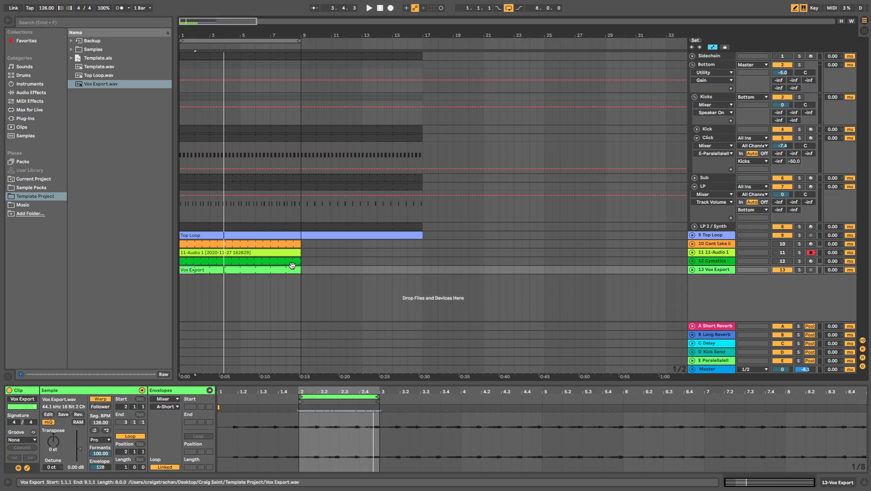
# - Unfold track 11-Audio and review the device chains of the Cant take it and Cymatics vocal tracks
pyautogui.click(692, 253)
pyautogui.click(702, 255)
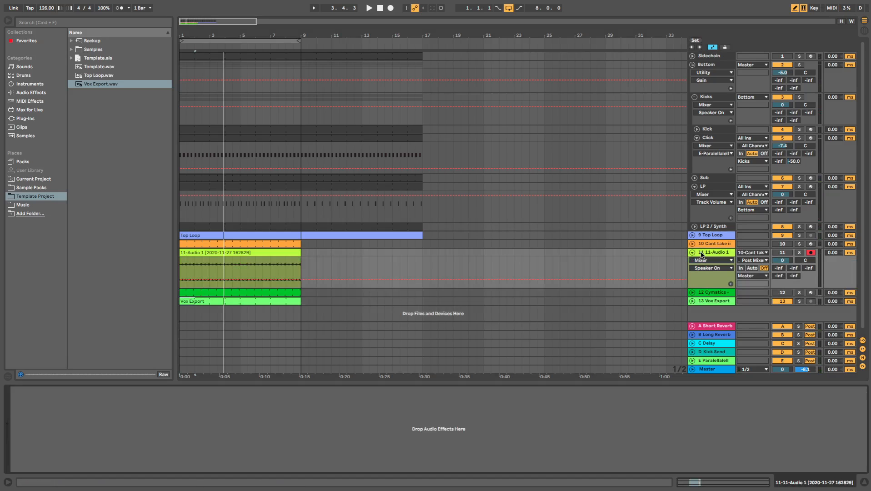
pyautogui.click(714, 246)
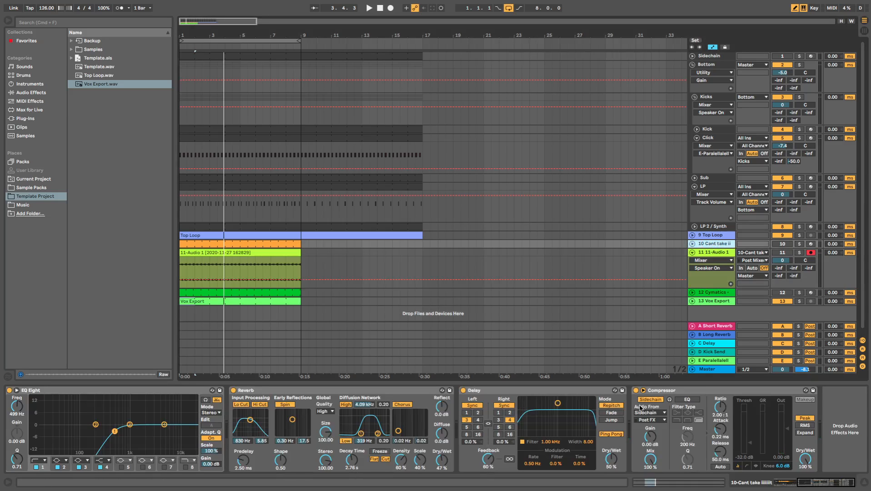
pyautogui.click(714, 293)
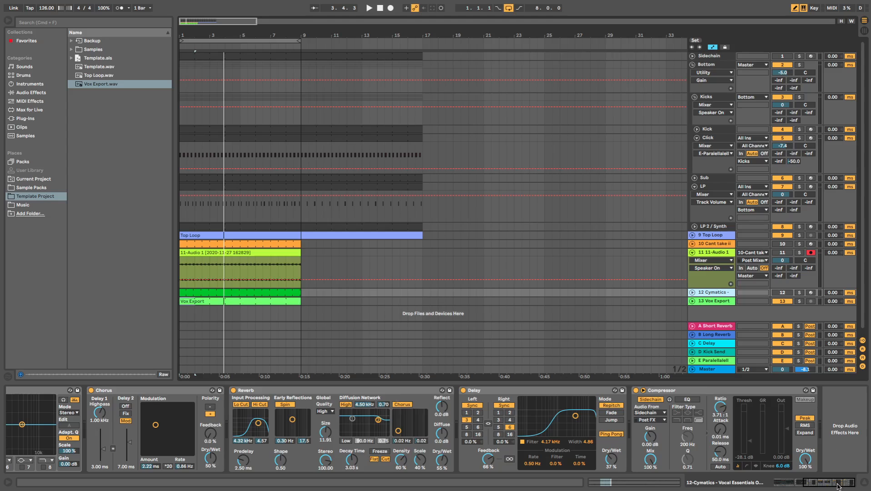
pyautogui.moveTo(839, 486); pyautogui.dragTo(809, 488)
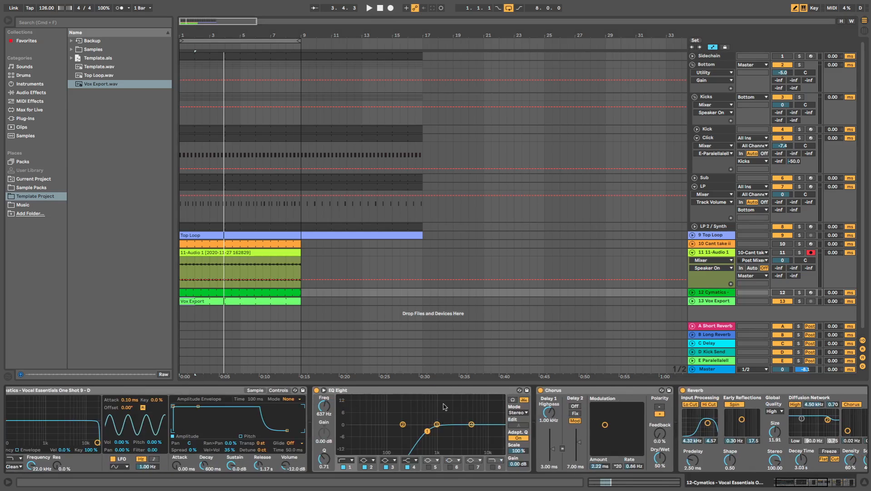
pyautogui.moveTo(799, 485); pyautogui.dragTo(828, 480)
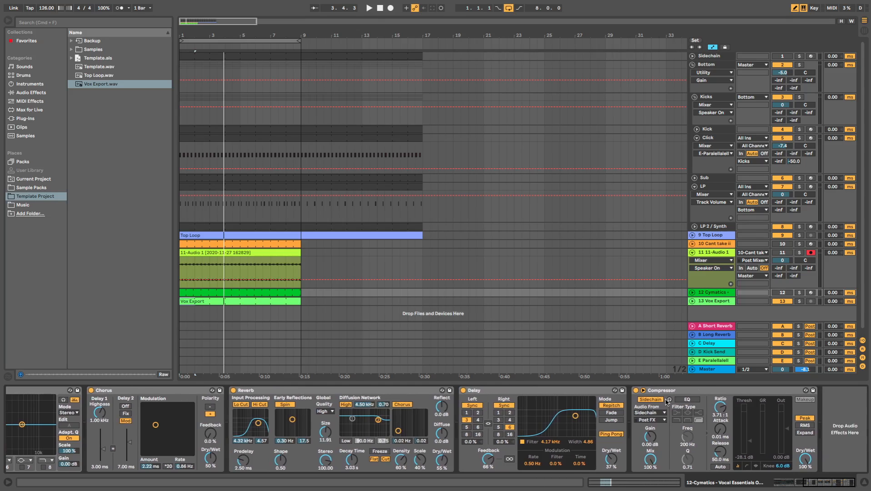